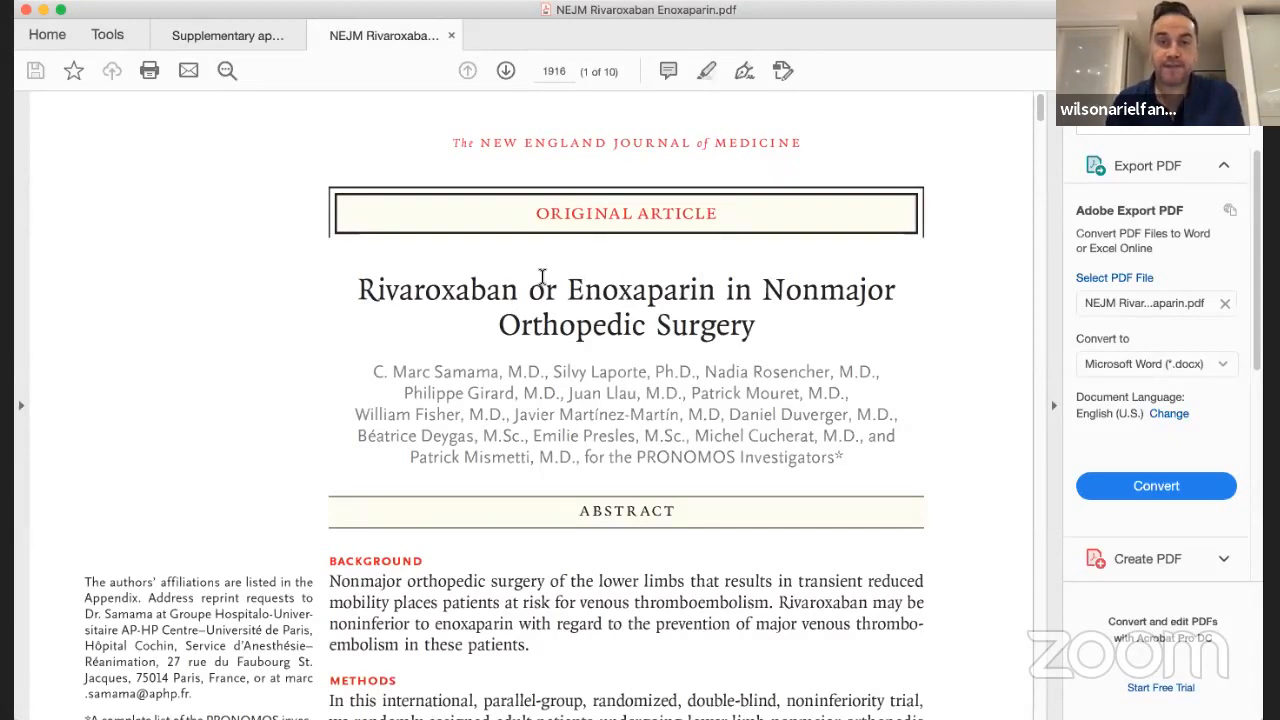
# Review the title and abstract of the NEJM article on rivaroxaban or enoxaparin, including its Background, Methods and Results
pyautogui.scroll(-2, 642, 337)
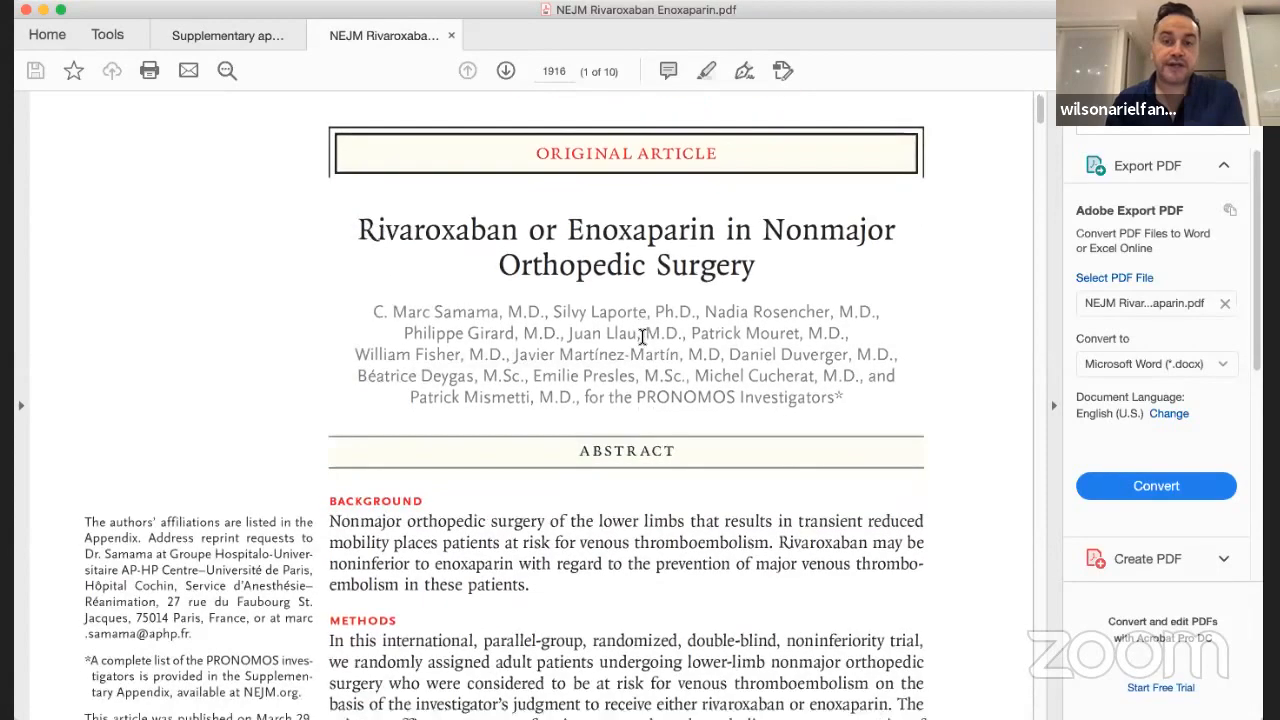
pyautogui.scroll(-1, 642, 337)
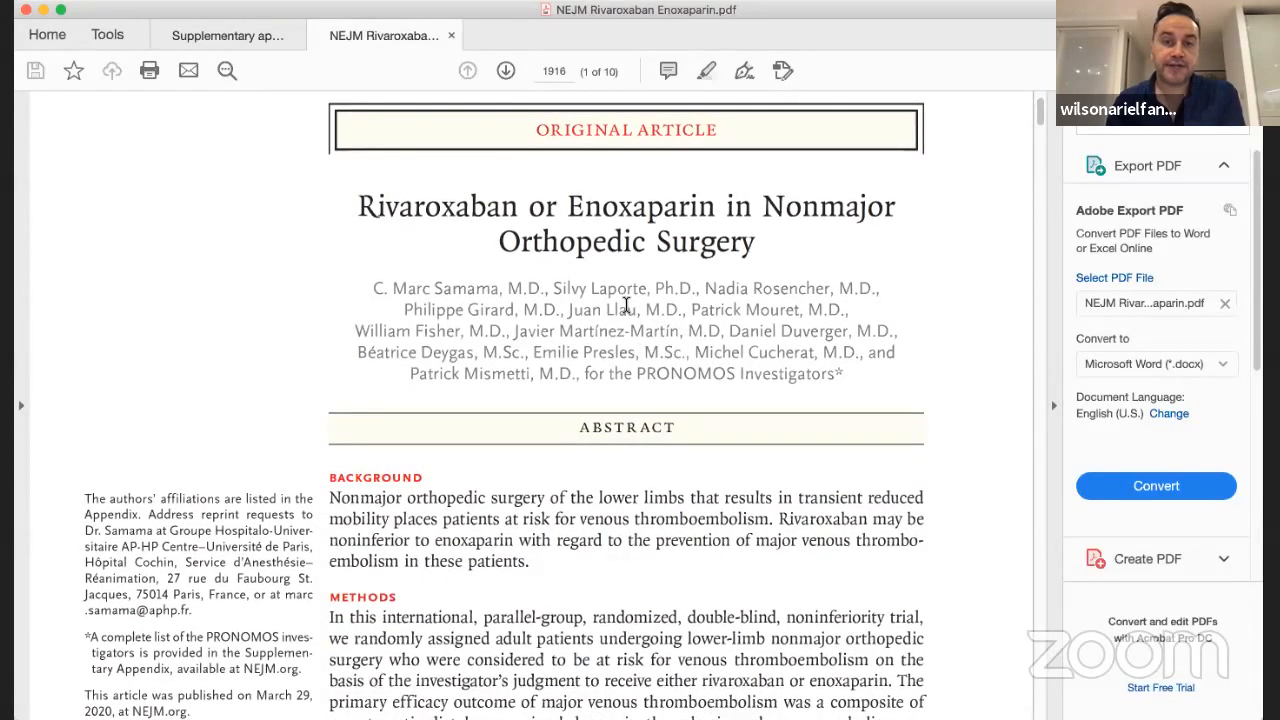
pyautogui.scroll(-8, 626, 304)
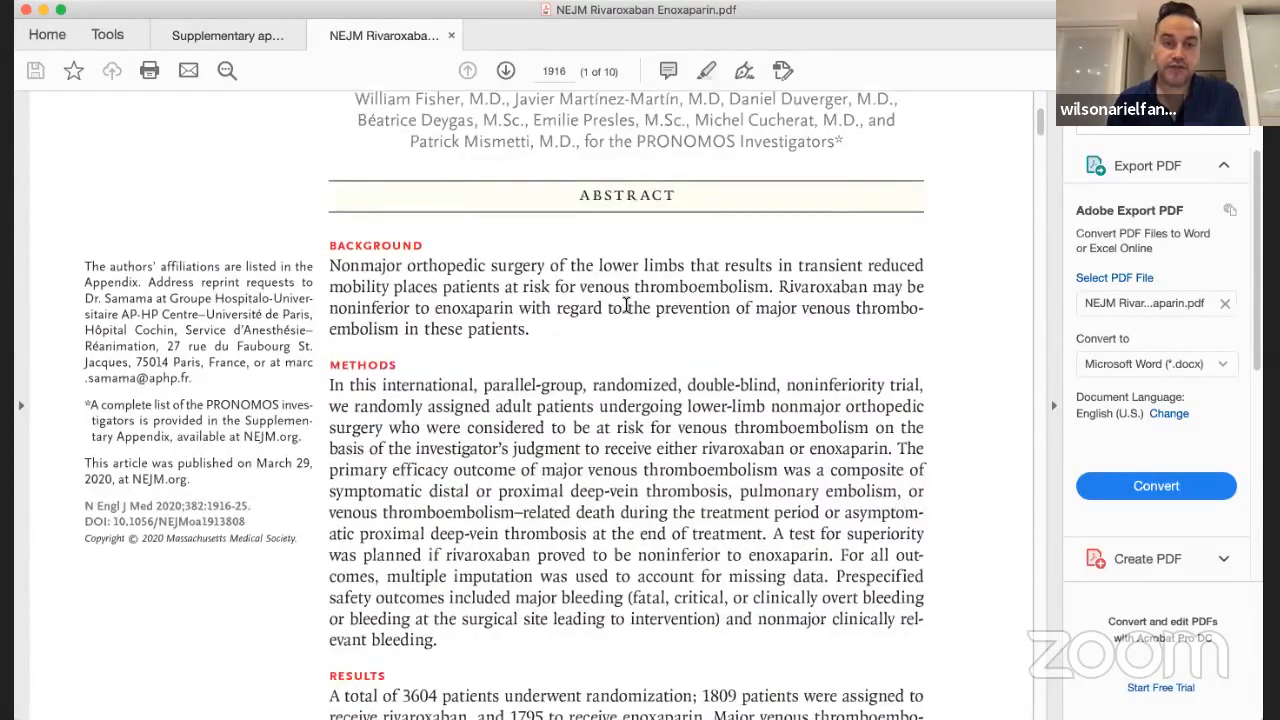
pyautogui.scroll(-7, 626, 304)
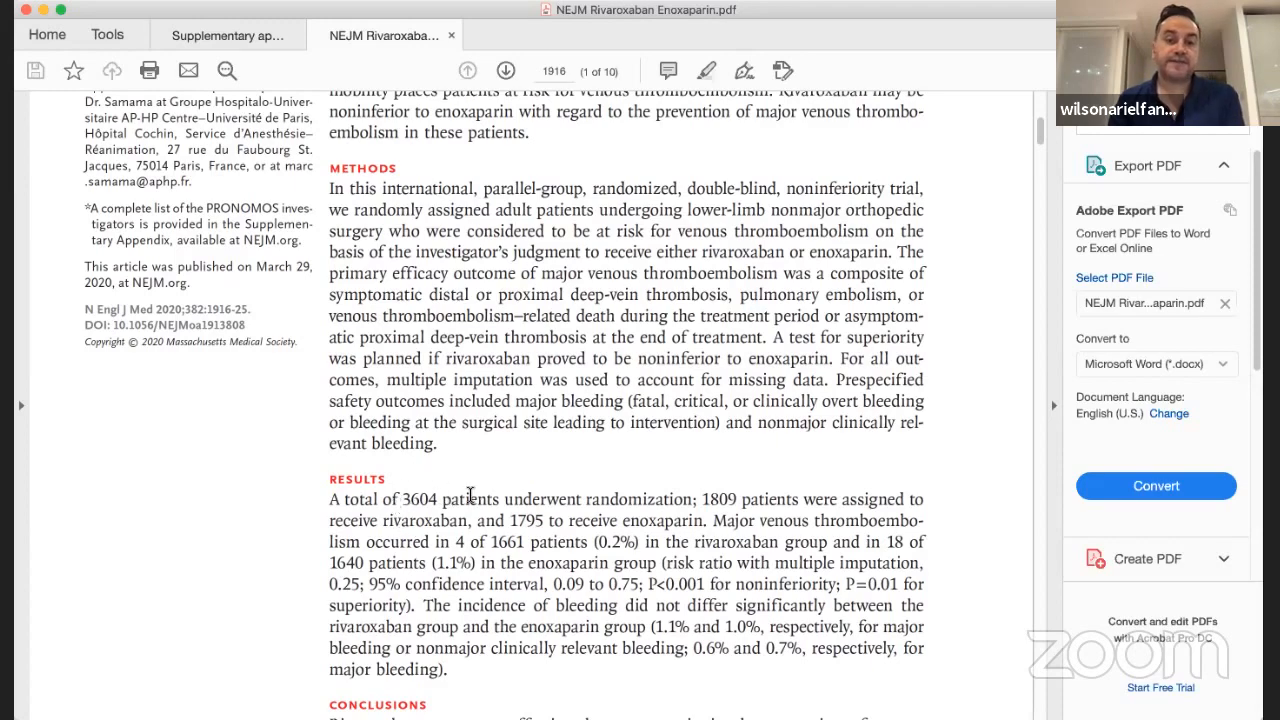
pyautogui.scroll(5, 469, 496)
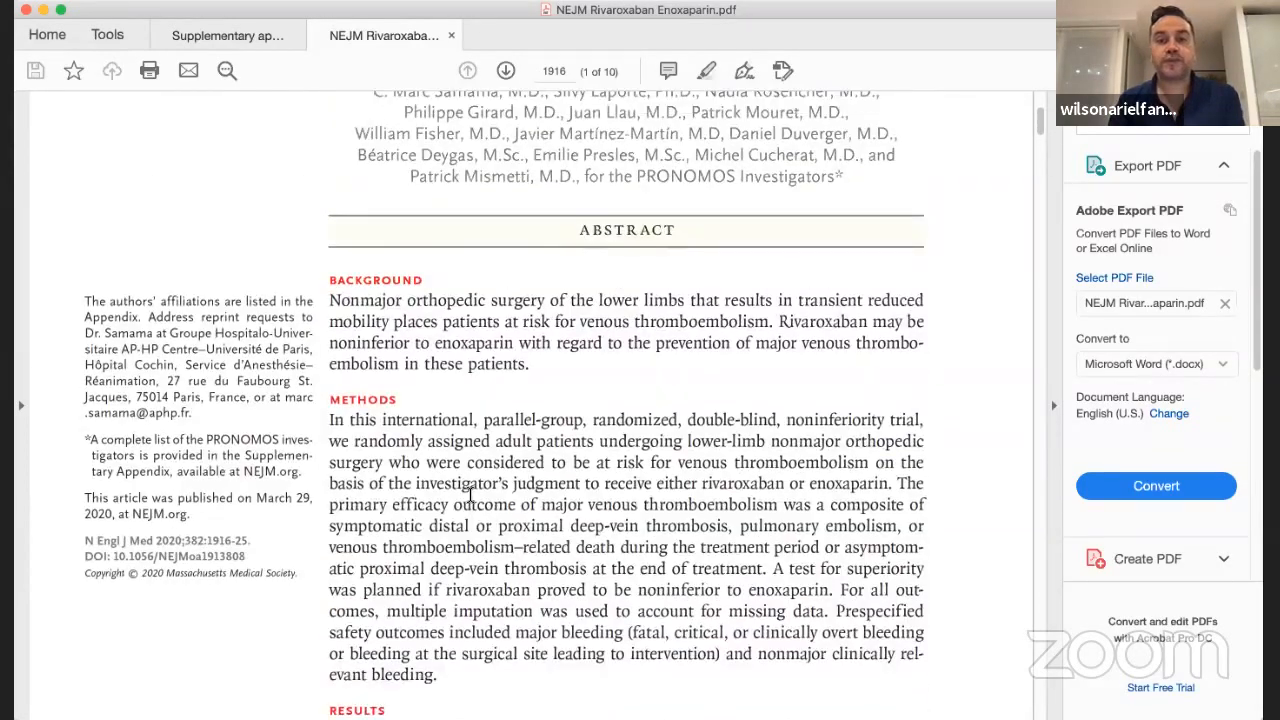
pyautogui.scroll(5, 470, 493)
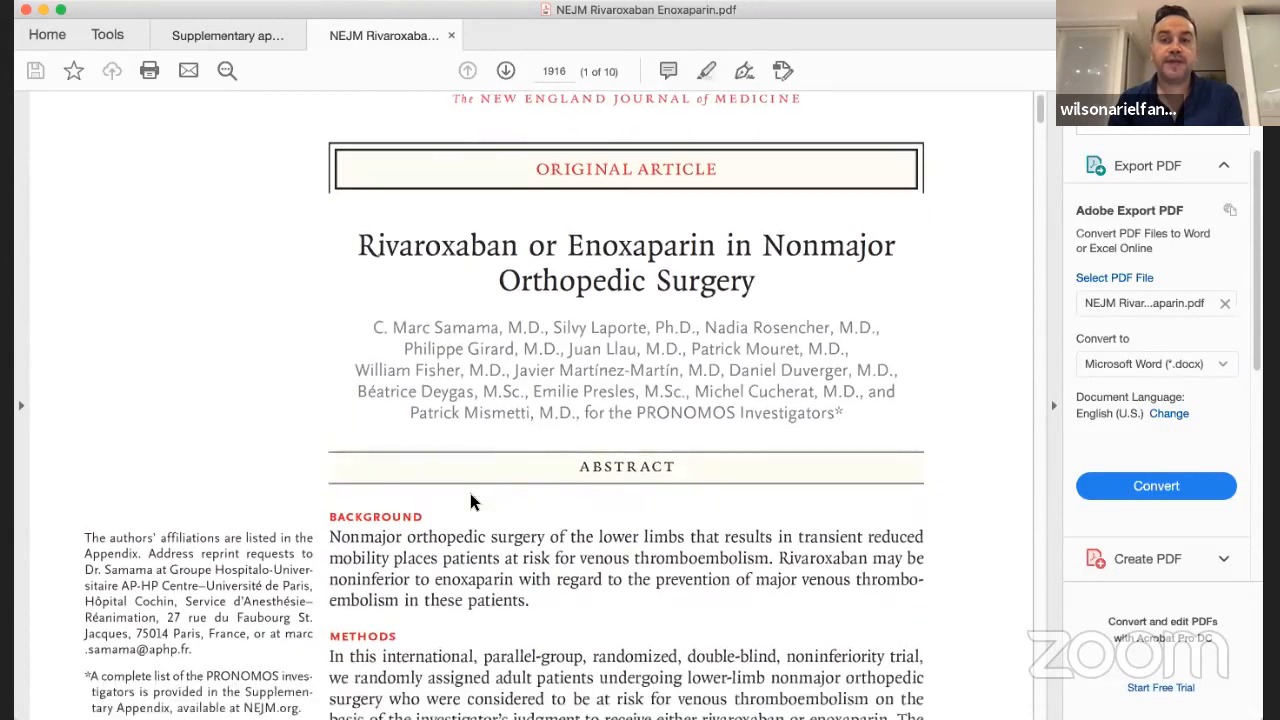
pyautogui.scroll(-1, 470, 494)
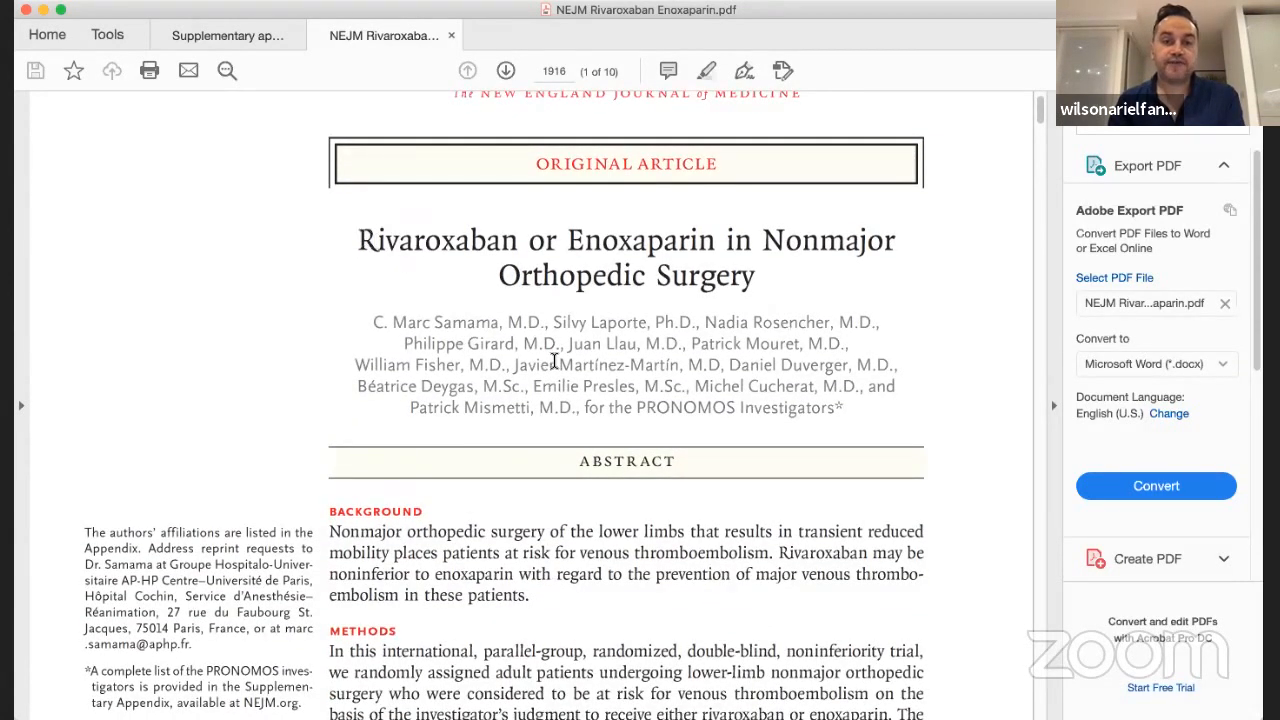
pyautogui.scroll(-5, 554, 361)
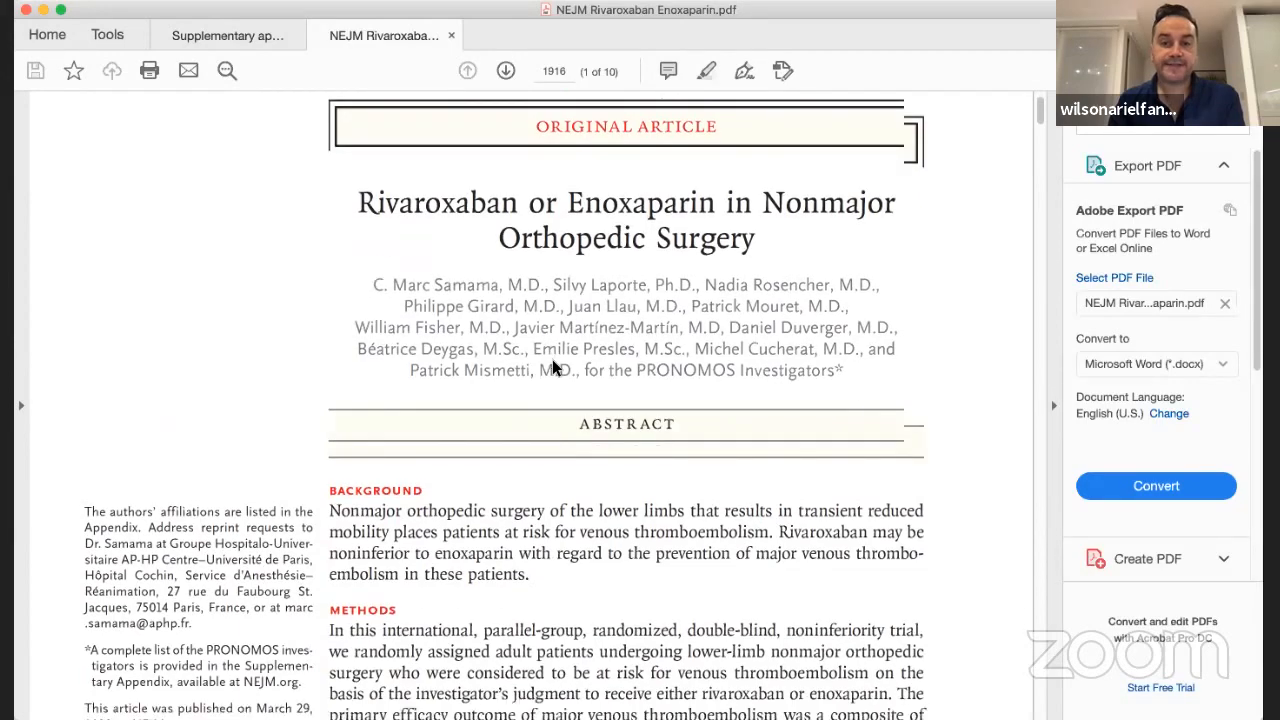
pyautogui.scroll(-15, 554, 361)
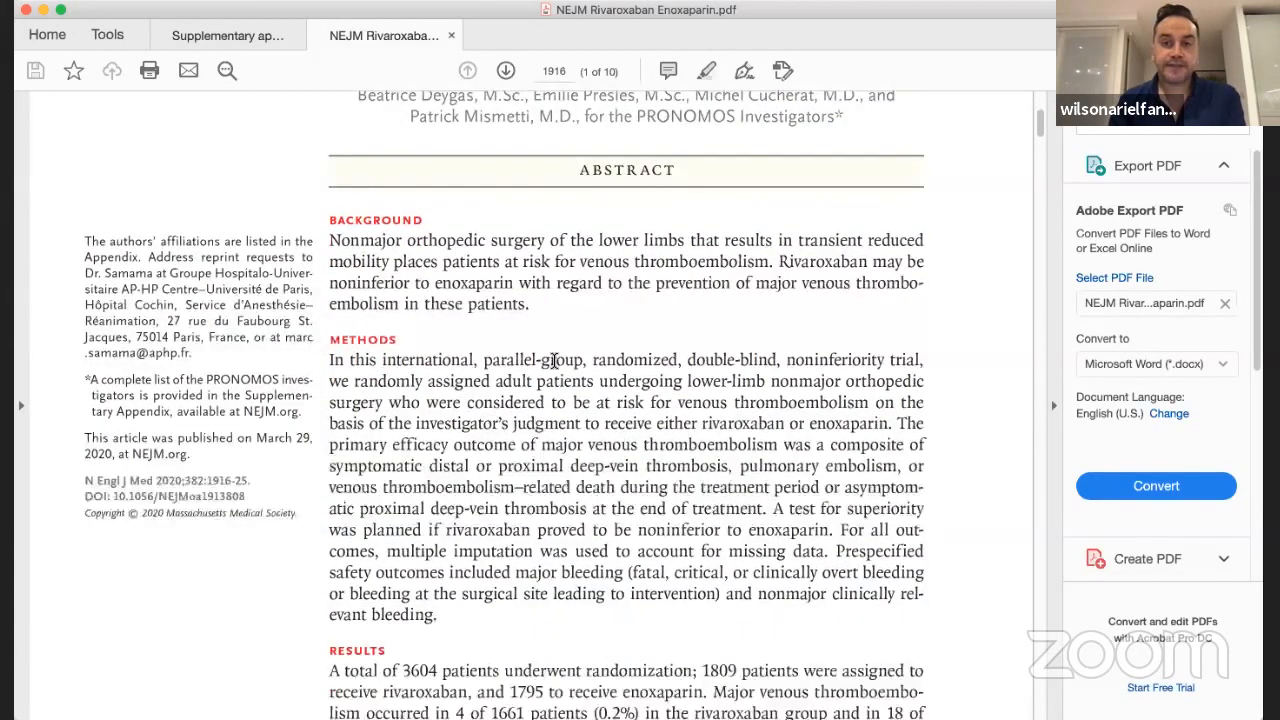
# Find the Statistical Analysis section on page 1918 and read how multiple imputation was used for missing data
pyautogui.scroll(-4, 554, 361)
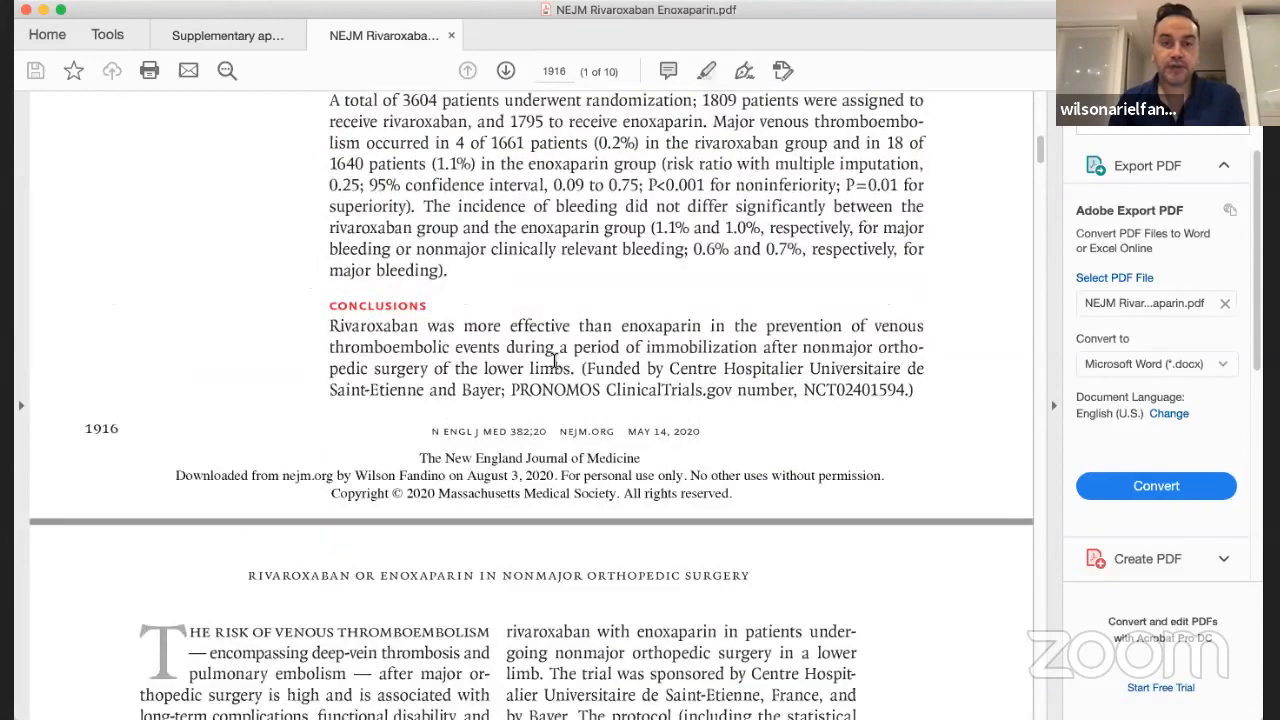
pyautogui.scroll(-20, 554, 361)
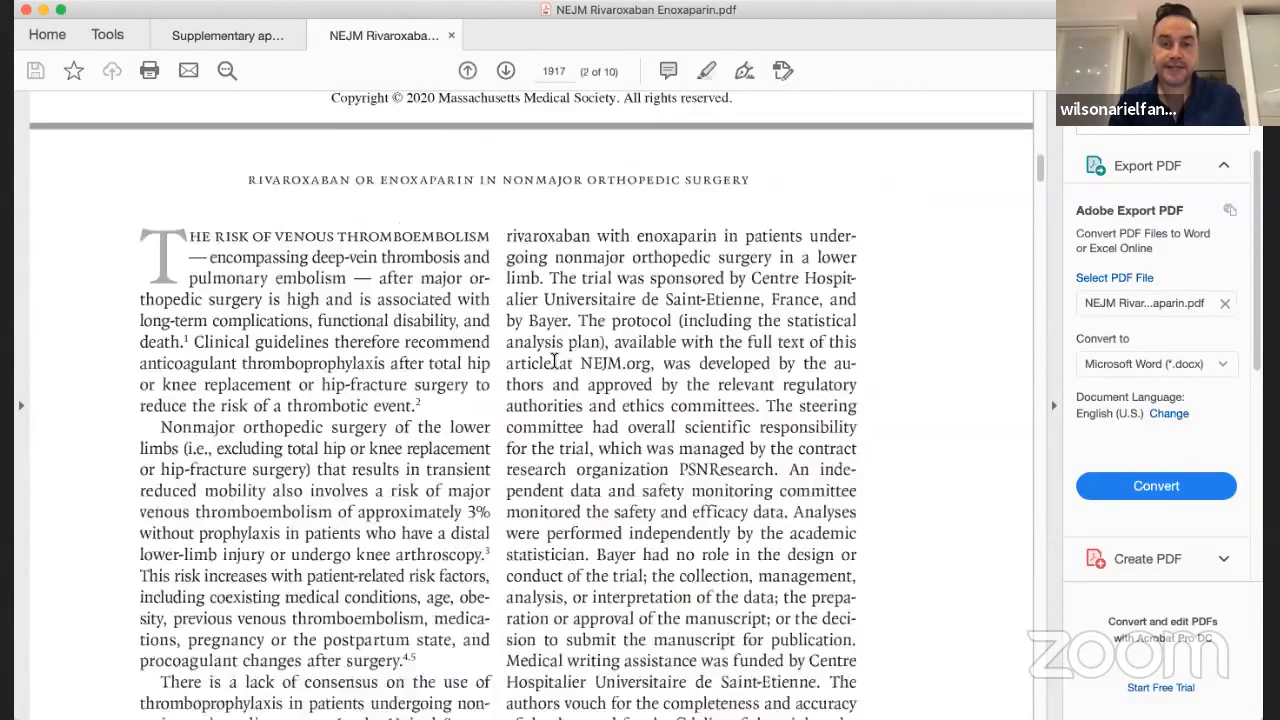
pyautogui.scroll(-20, 554, 361)
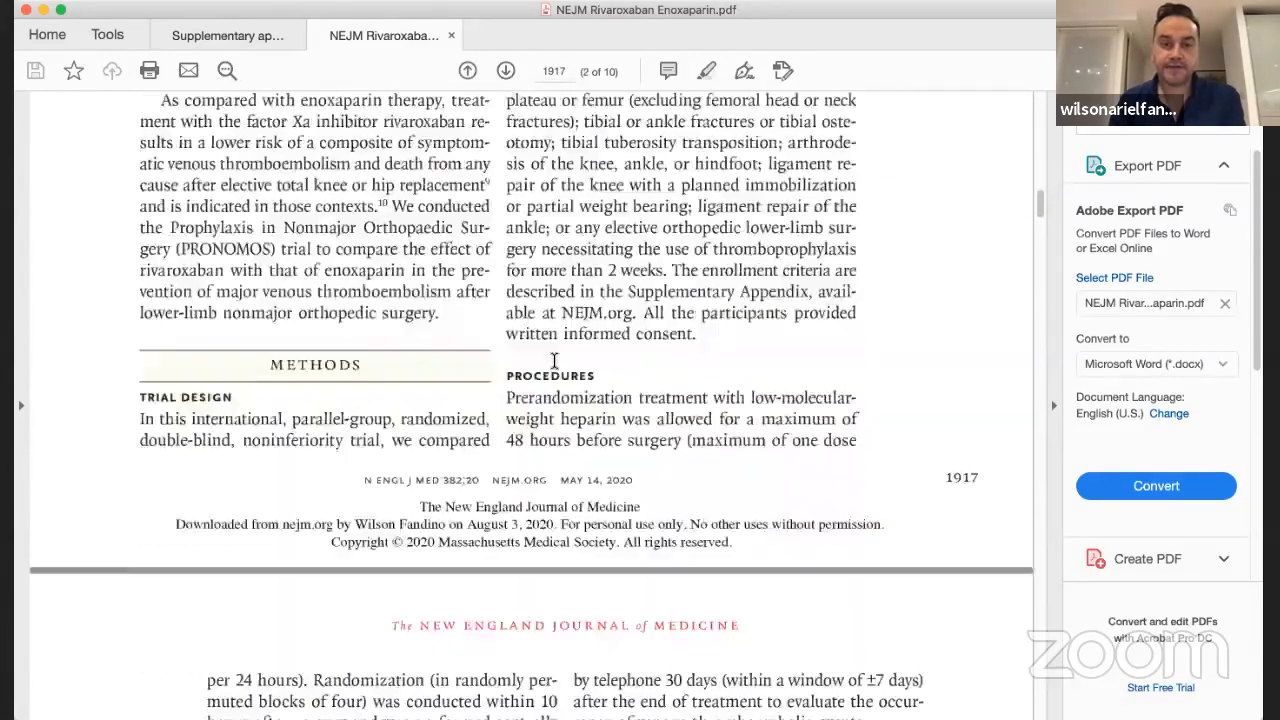
pyautogui.scroll(-15, 554, 361)
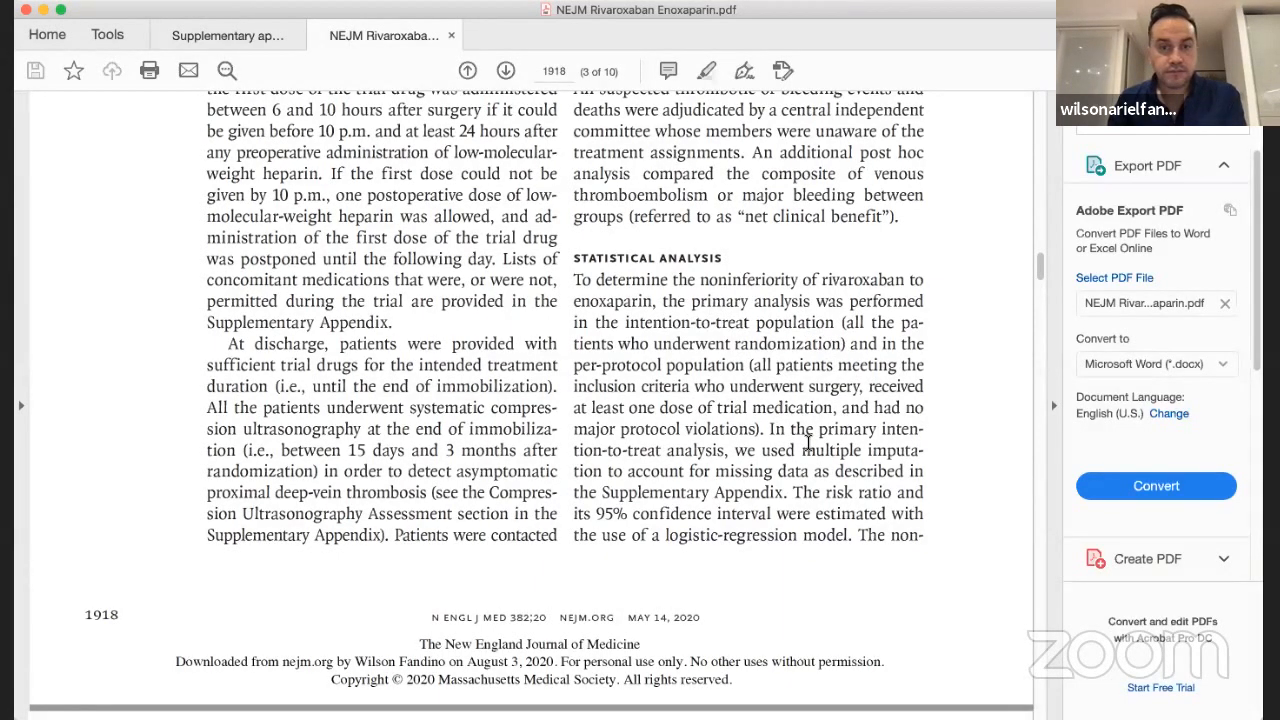
pyautogui.scroll(-2, 795, 430)
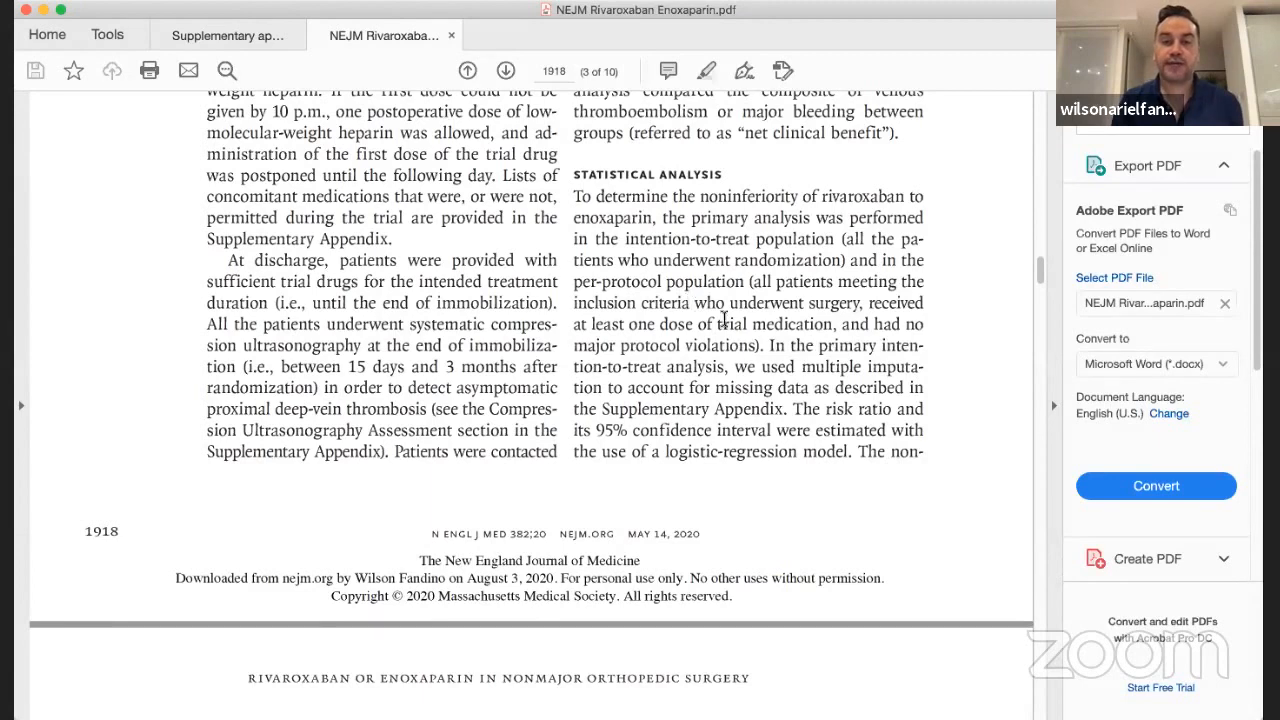
pyautogui.scroll(-2, 748, 335)
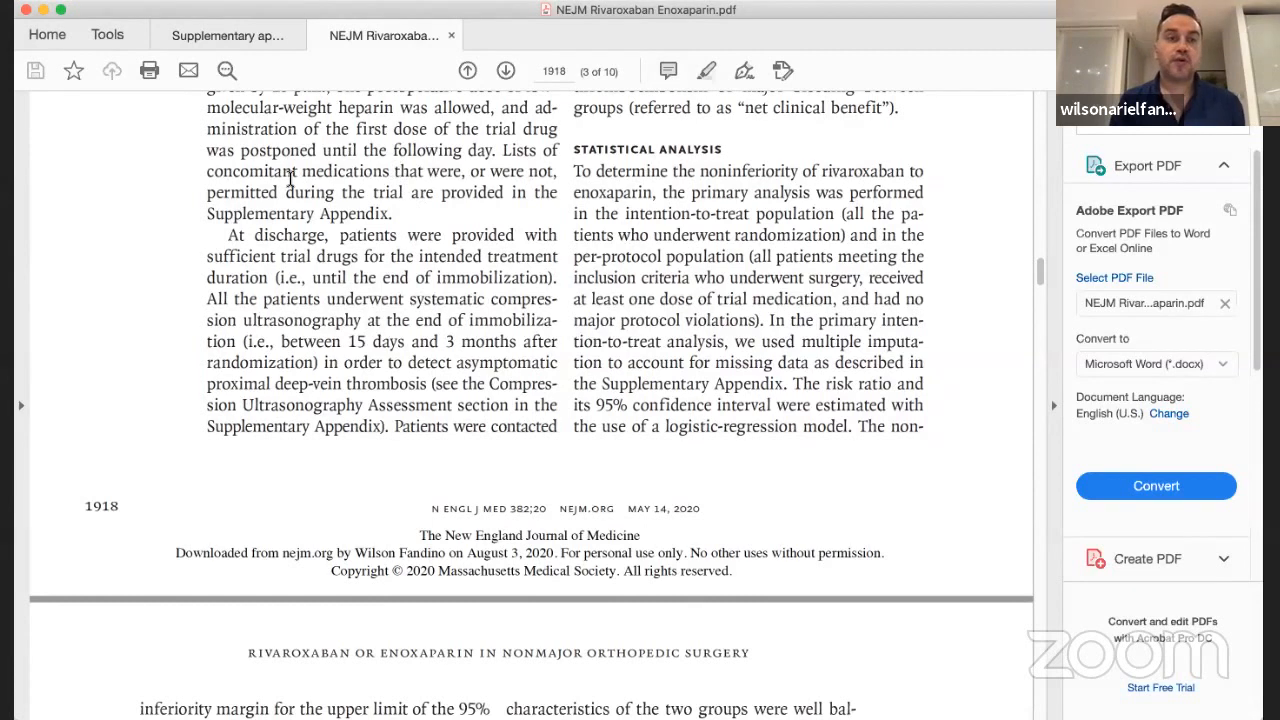
# Switch to the supplementary appendix and find the statistical analysis paragraph about imputation of missing data on page 12 of 22
pyautogui.click(238, 37)
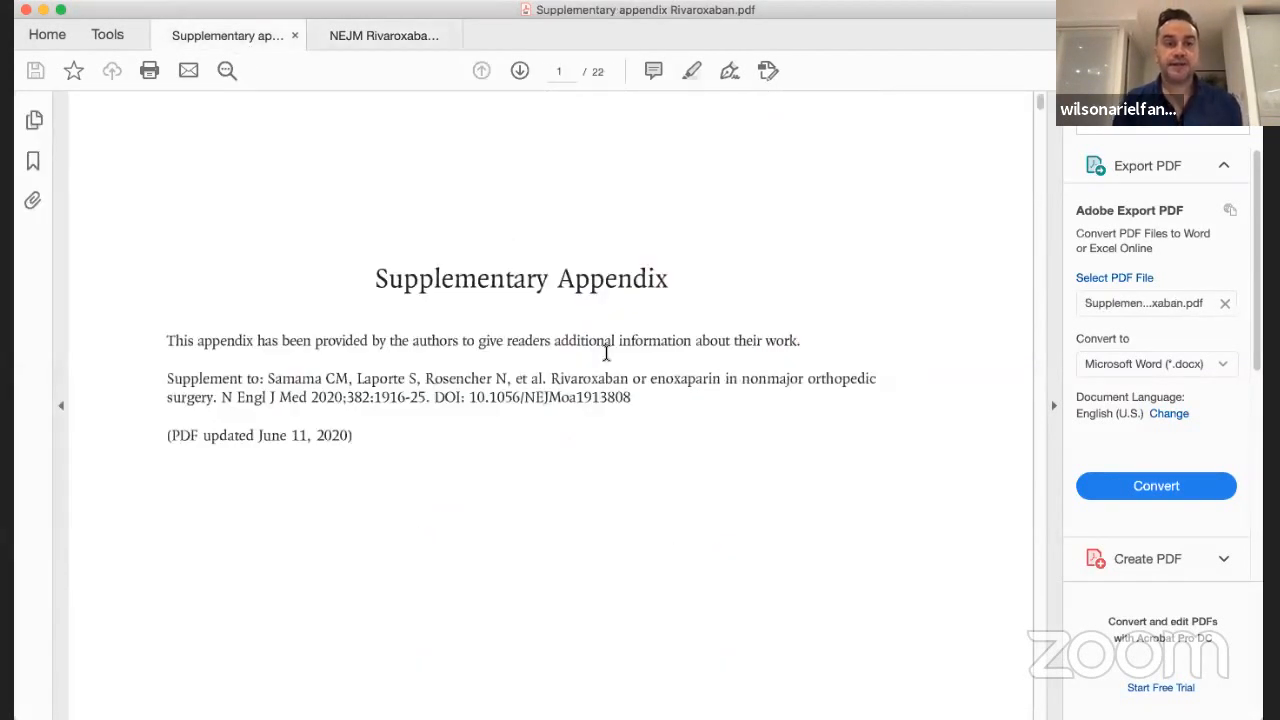
pyautogui.scroll(-1, 606, 353)
pyautogui.scroll(-5, 606, 353)
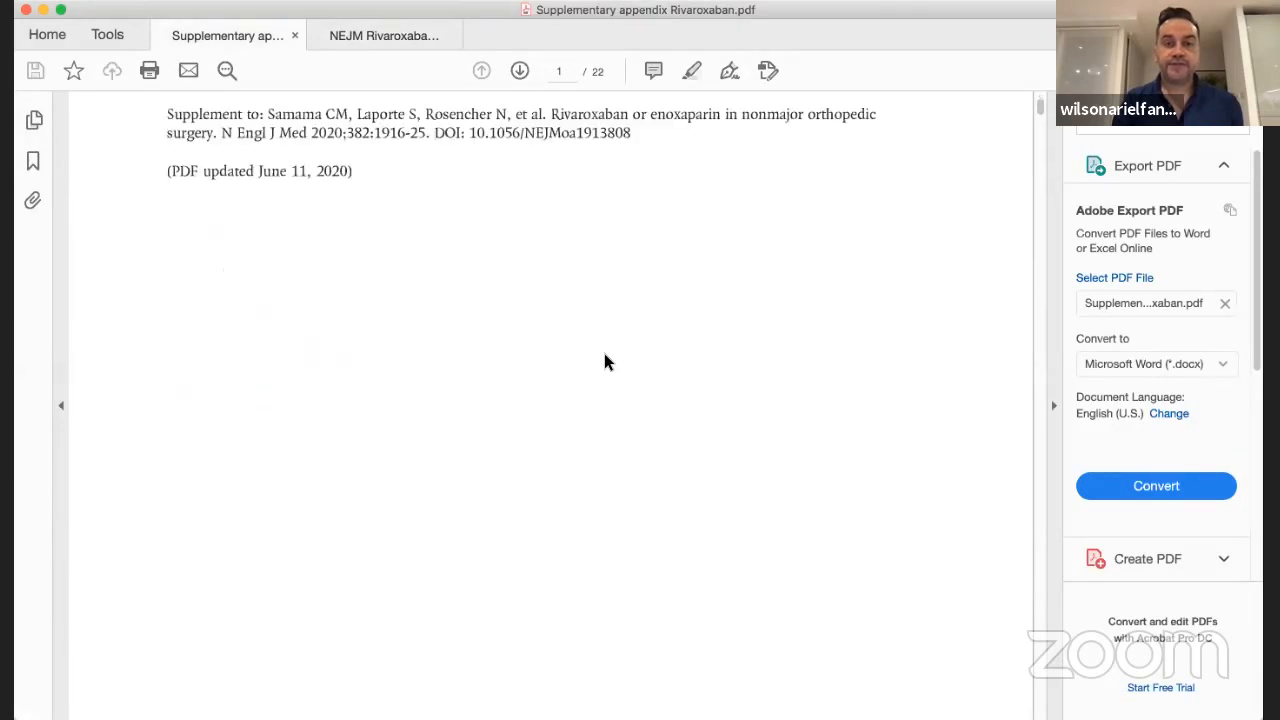
pyautogui.scroll(6, 606, 353)
pyautogui.scroll(-15, 606, 353)
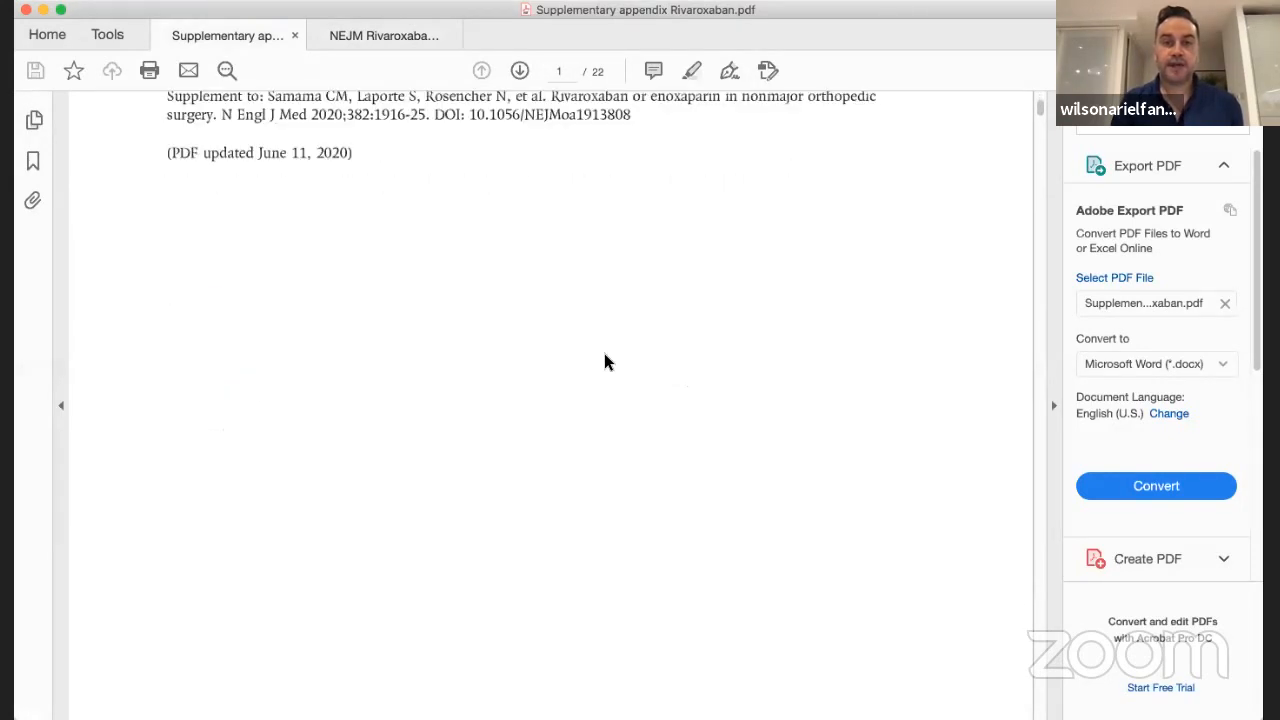
pyautogui.scroll(-20, 608, 360)
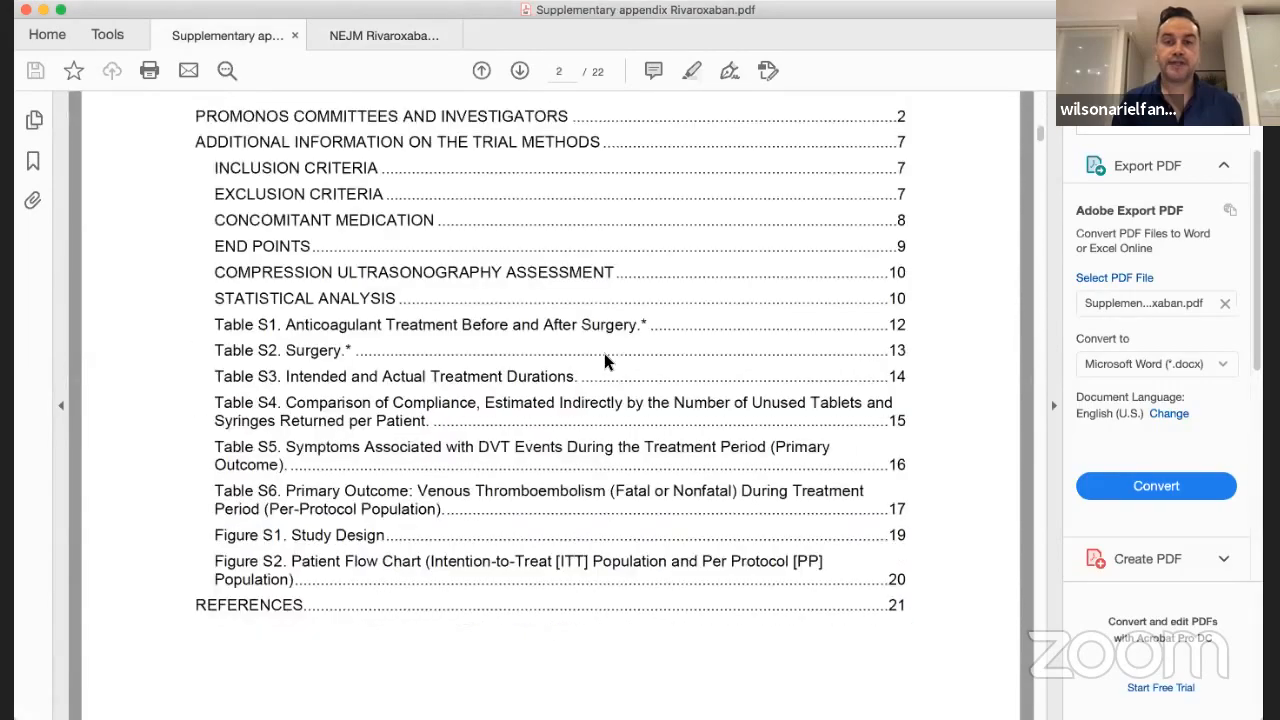
pyautogui.scroll(-20, 606, 354)
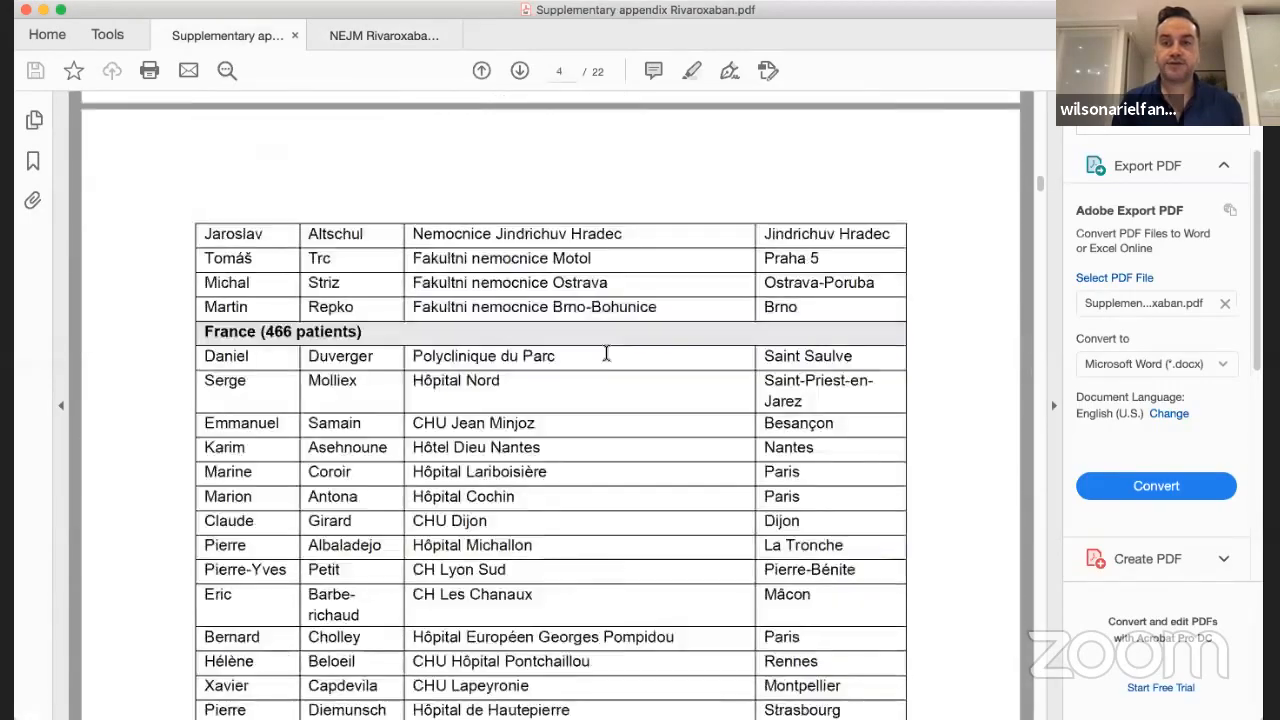
pyautogui.scroll(-20, 606, 354)
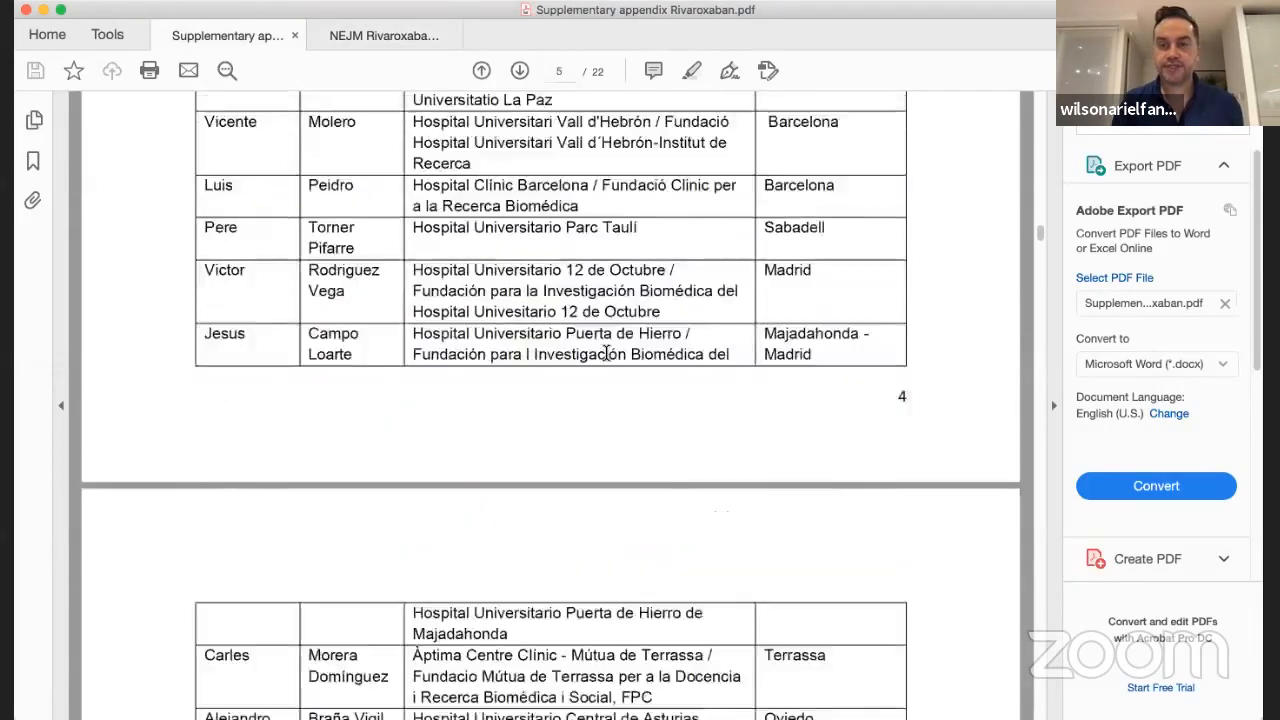
pyautogui.scroll(-20, 606, 353)
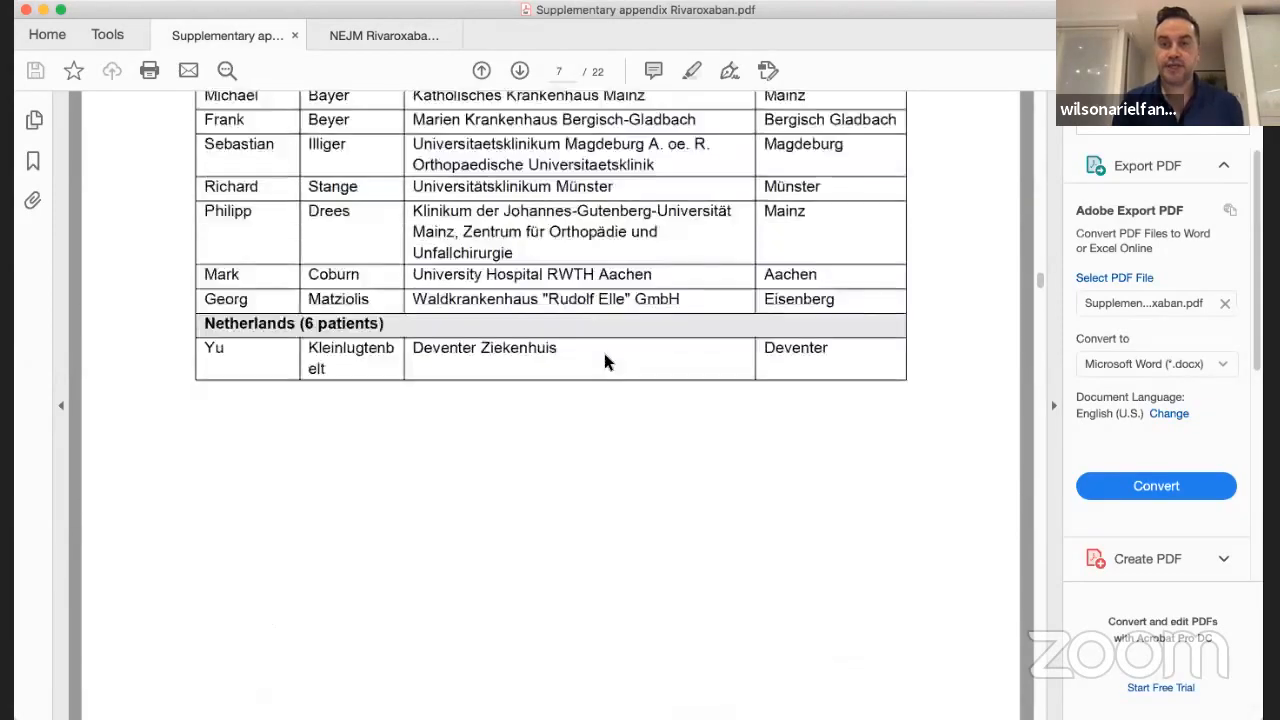
pyautogui.scroll(-20, 606, 353)
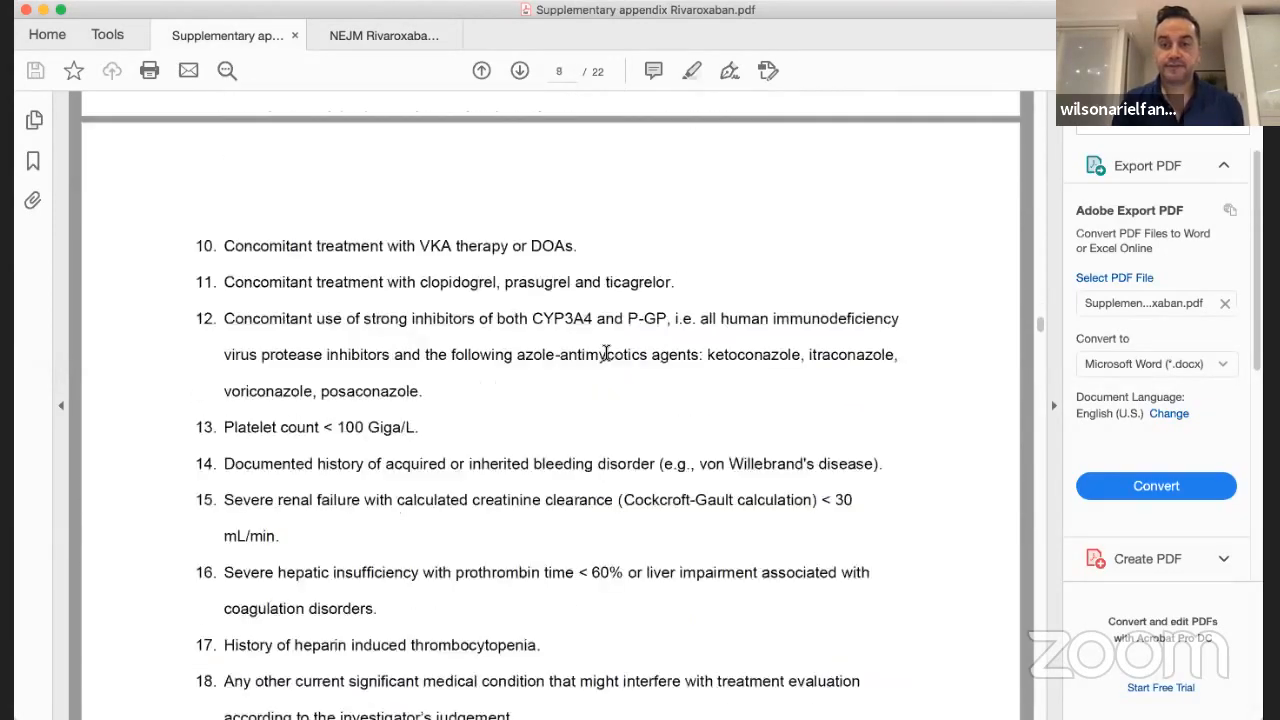
pyautogui.scroll(-20, 605, 357)
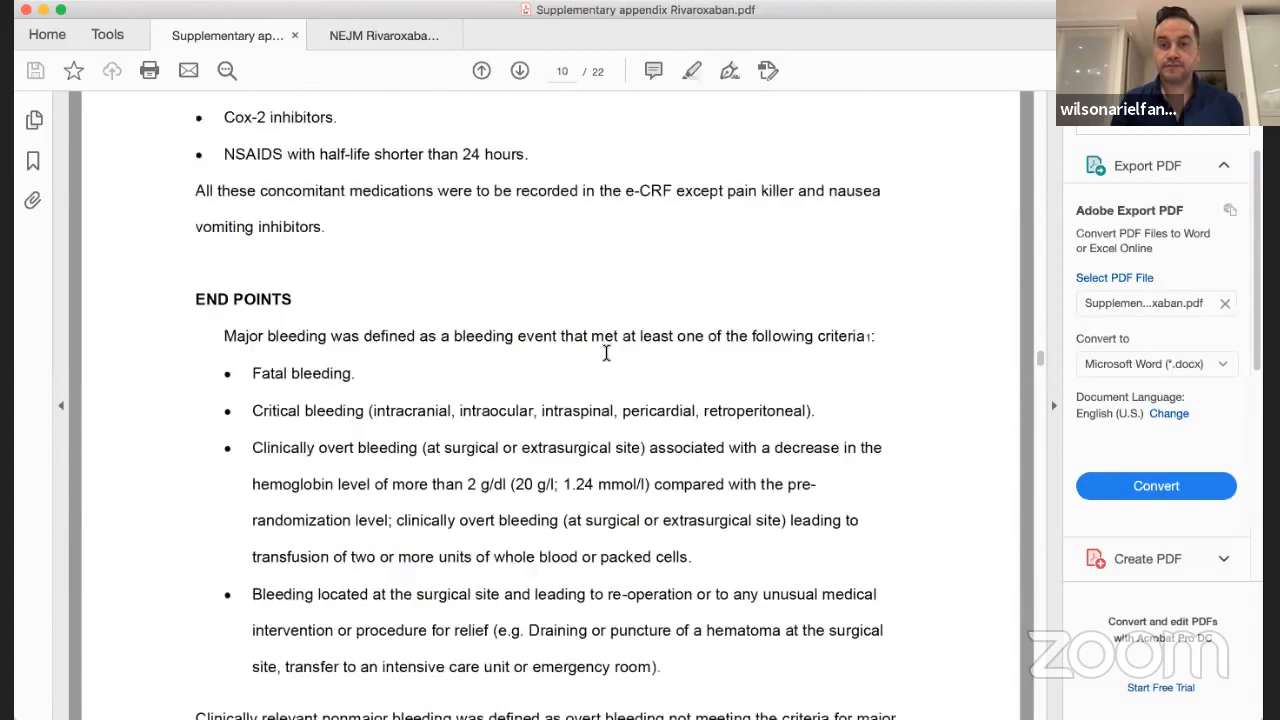
pyautogui.scroll(-20, 605, 355)
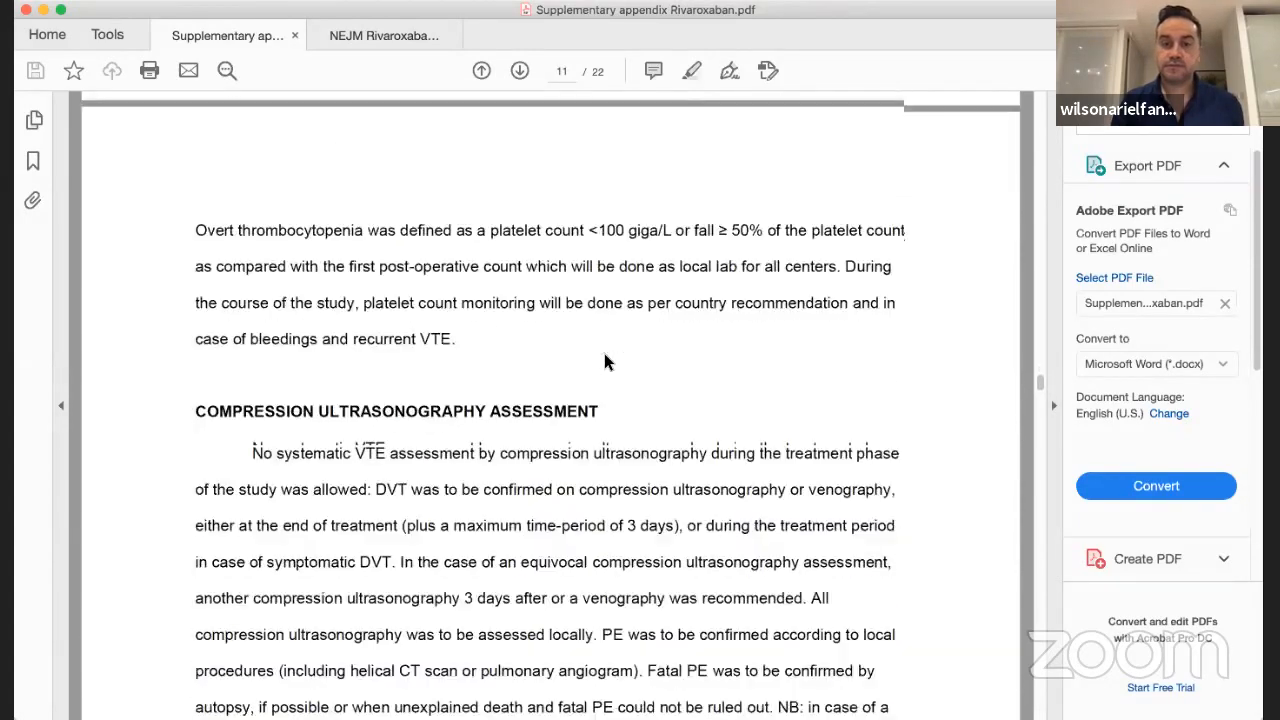
pyautogui.scroll(-10, 604, 353)
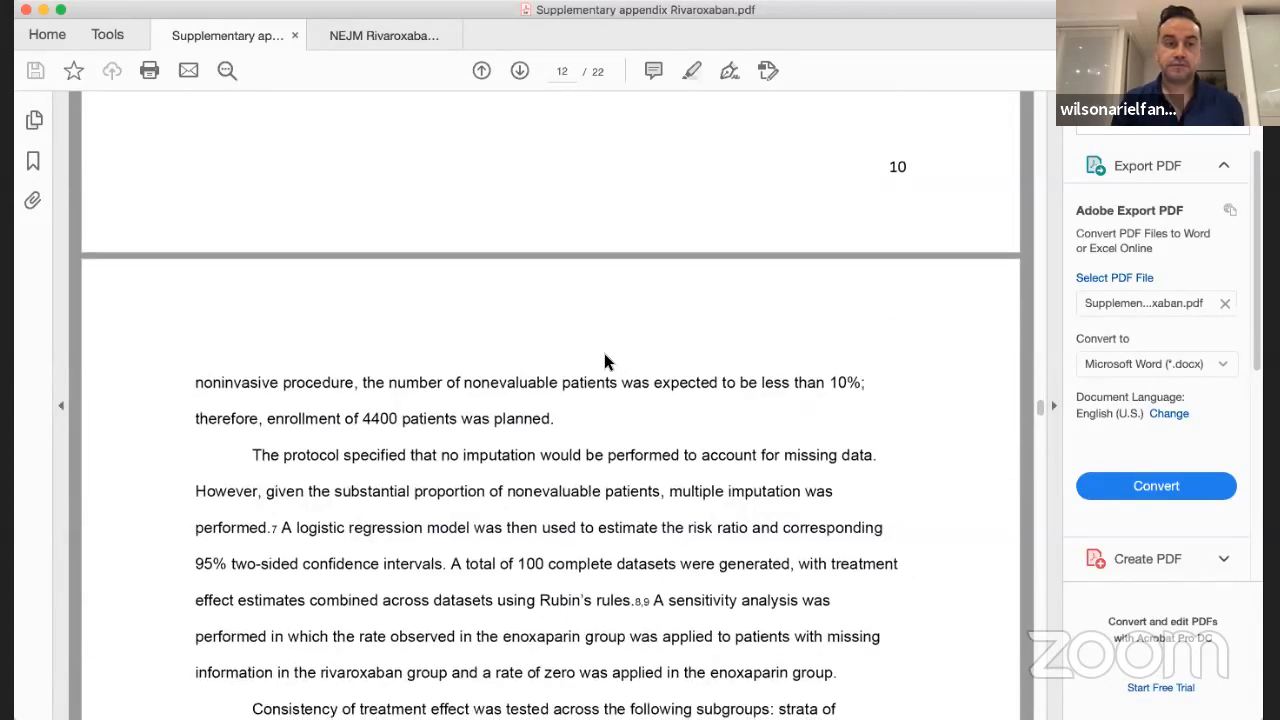
pyautogui.scroll(-3, 605, 355)
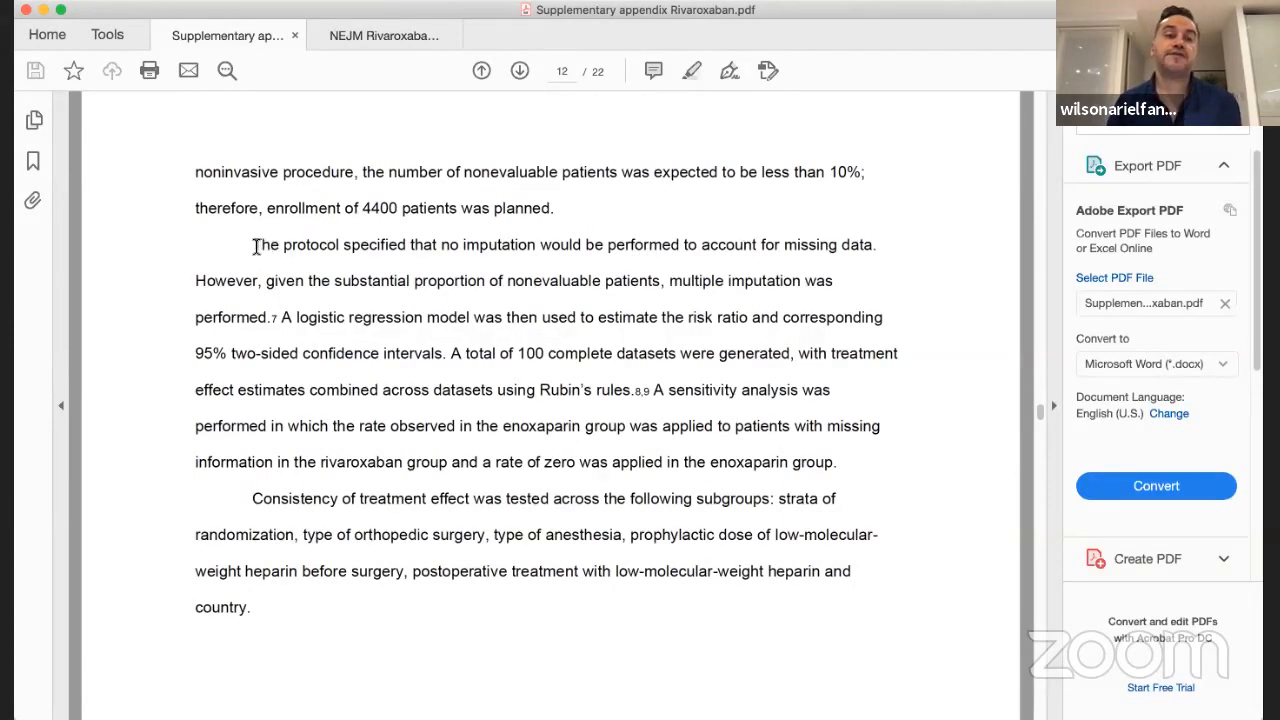
# Select key phrases of the missing-data paragraph in turn: the no-imputation sentence, "100", "Rubin's rules" and the end of the sensitivity-analysis sentence
pyautogui.moveTo(256, 246)
pyautogui.mouseDown()
pyautogui.moveTo(523, 258)
pyautogui.moveTo(882, 245)
pyautogui.mouseUp()
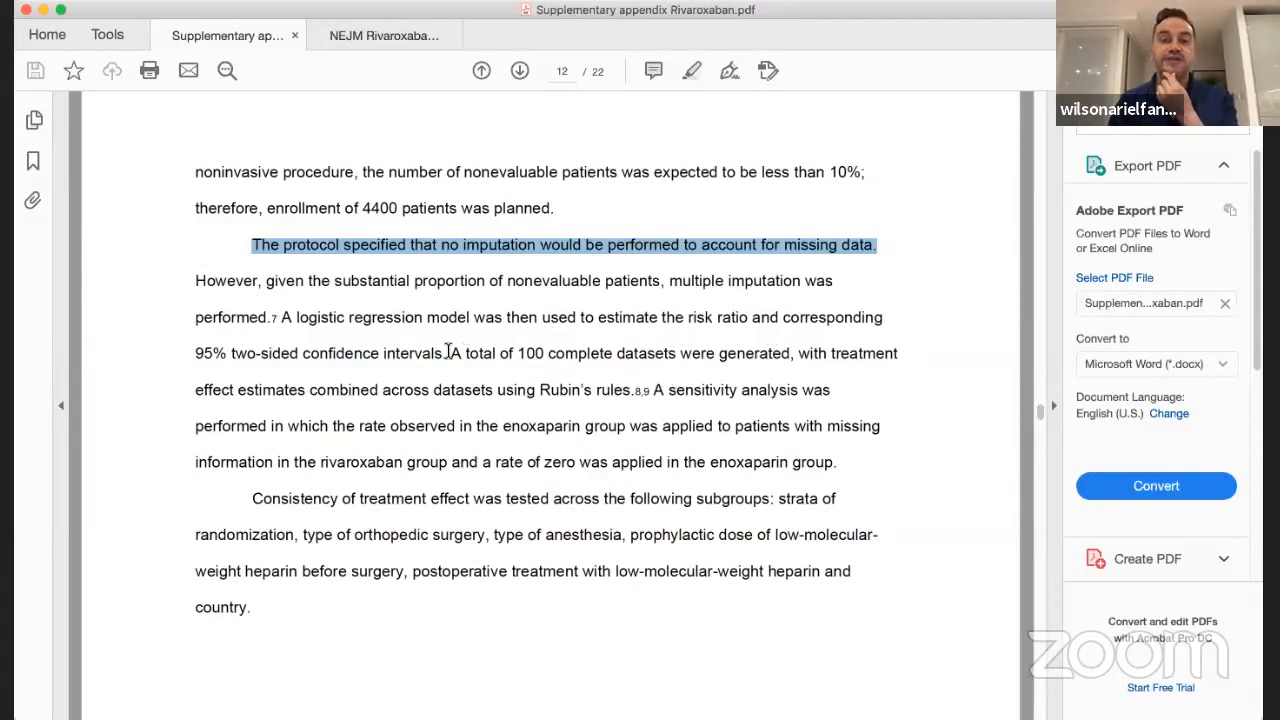
pyautogui.moveTo(516, 353); pyautogui.dragTo(545, 354)
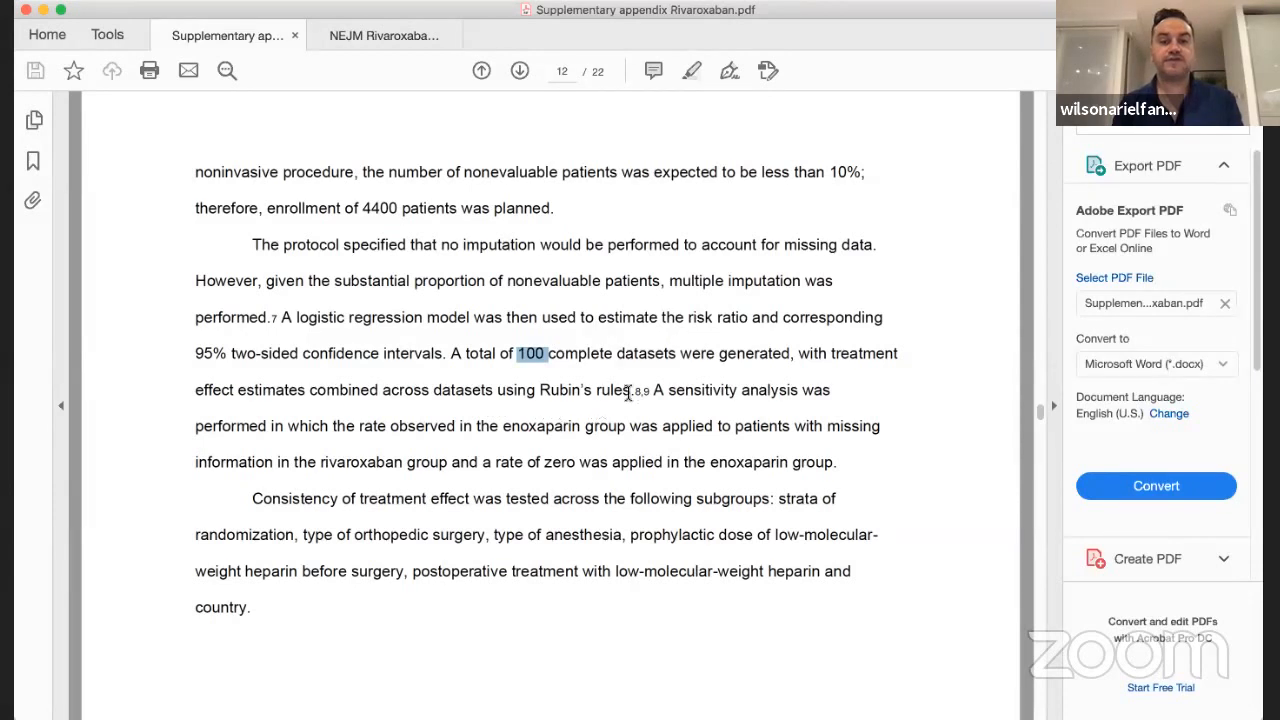
pyautogui.click(541, 392)
pyautogui.moveTo(541, 392); pyautogui.dragTo(615, 398)
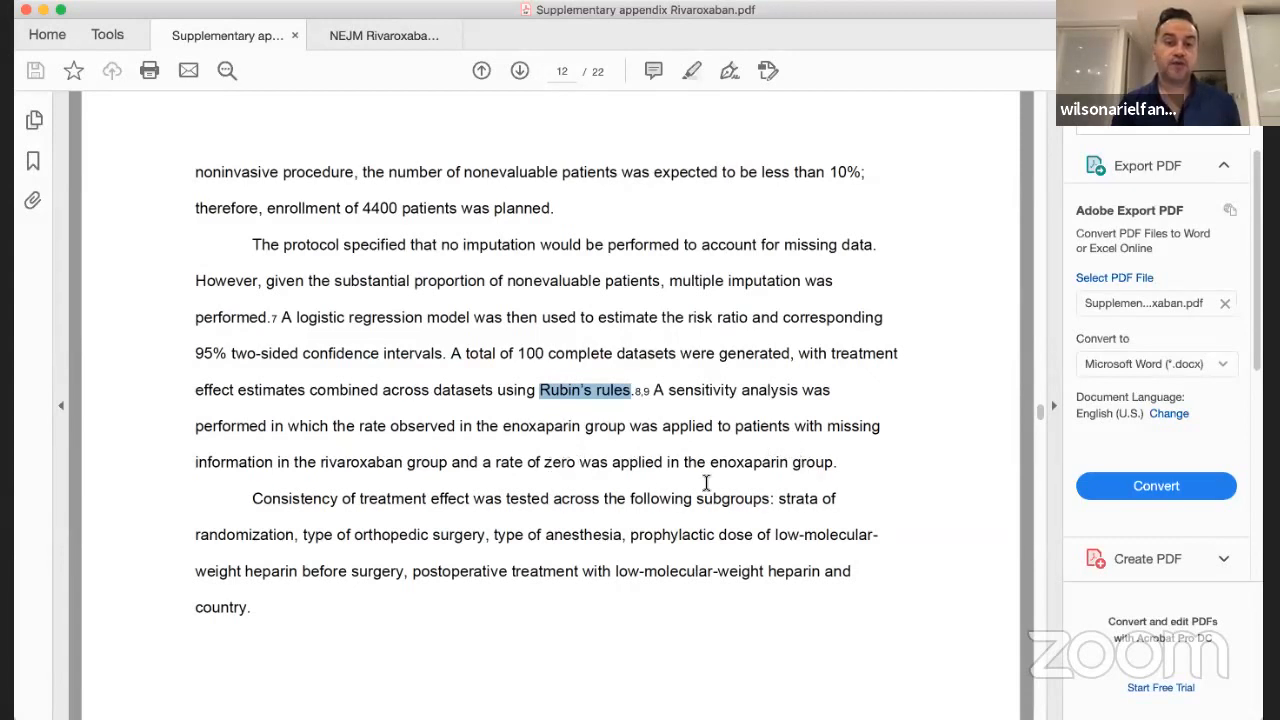
pyautogui.moveTo(834, 464); pyautogui.dragTo(688, 432)
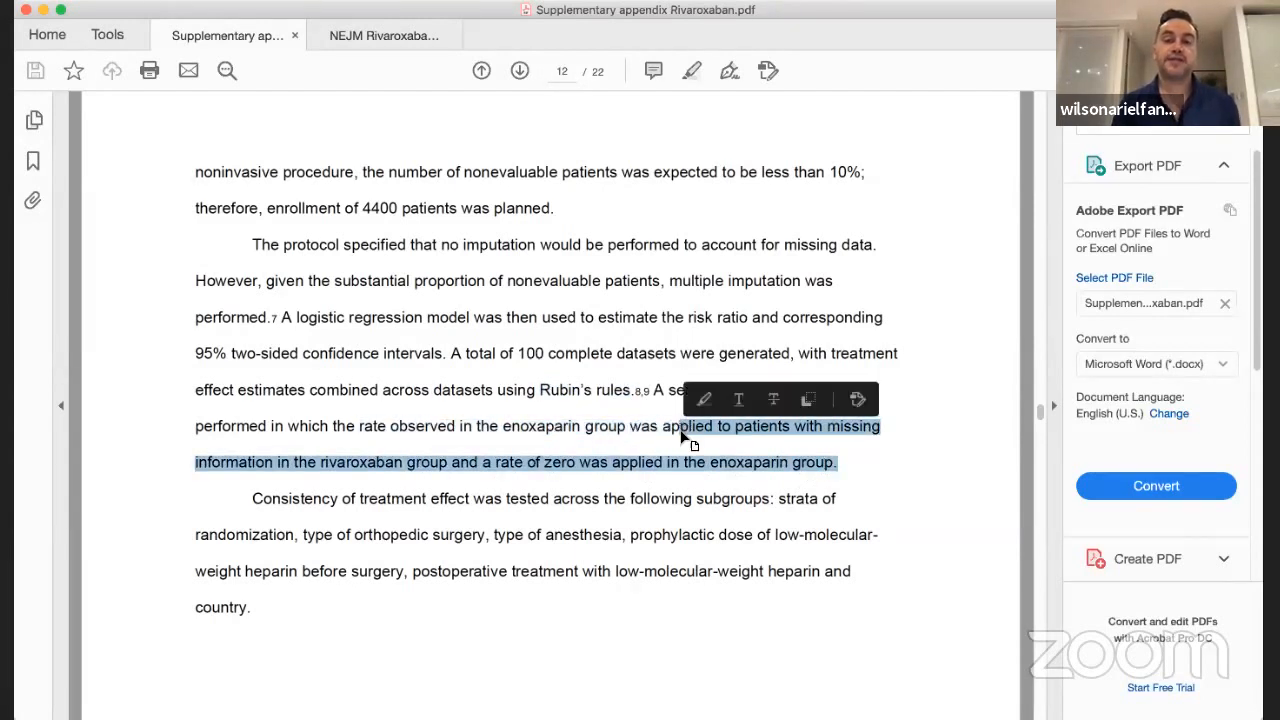
pyautogui.click(702, 510)
# Reread the missing-data paragraph on page 12 of the supplementary appendix, return to its first page and minimize the document
pyautogui.scroll(-5, 702, 509)
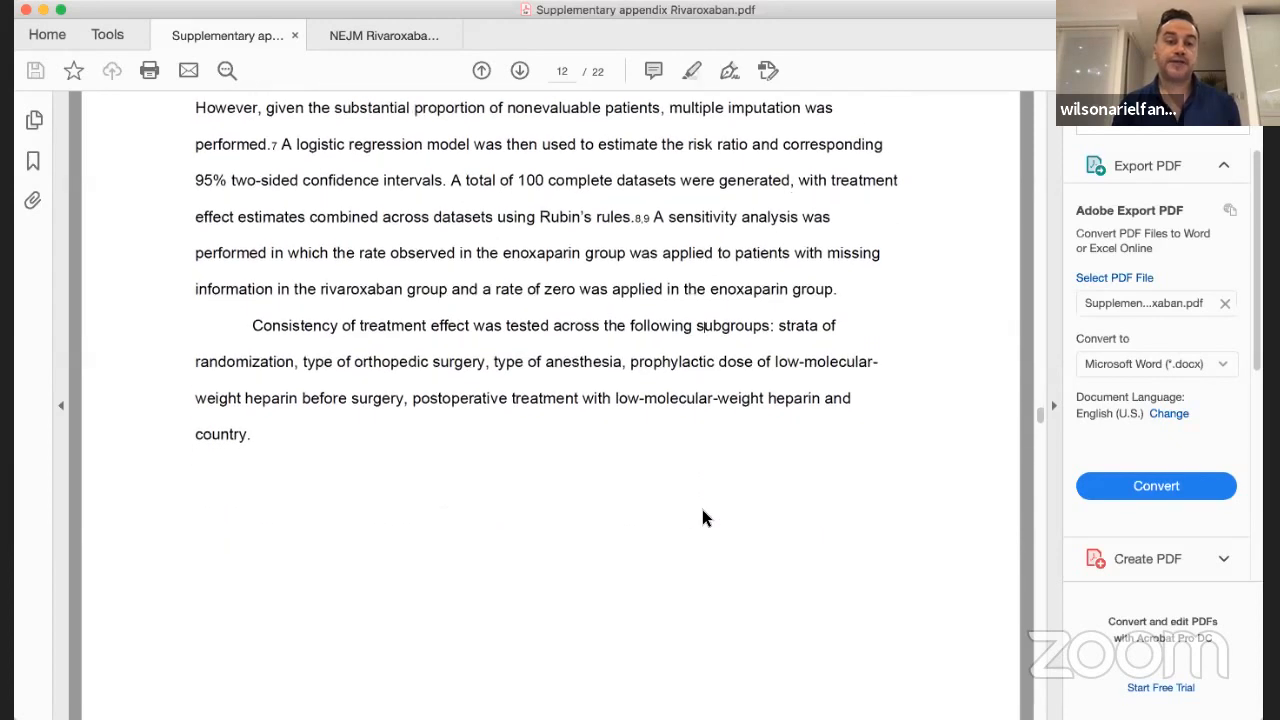
pyautogui.scroll(10, 702, 509)
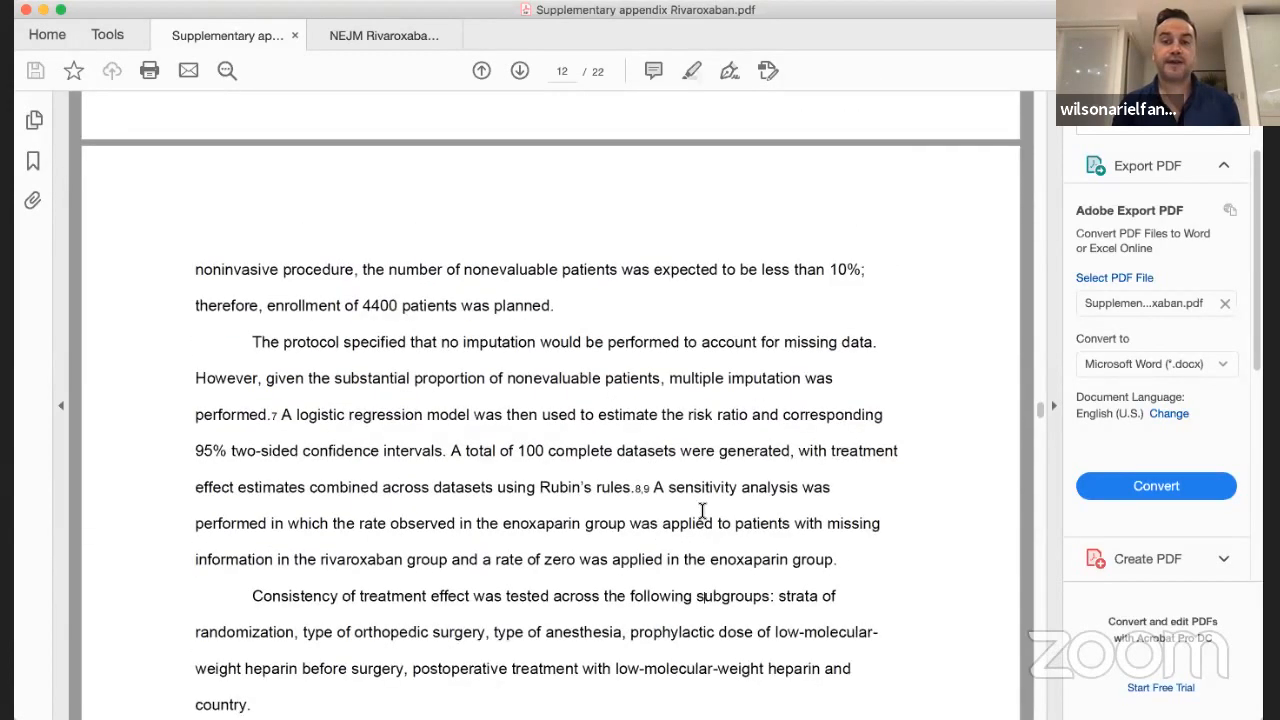
pyautogui.scroll(-4, 702, 510)
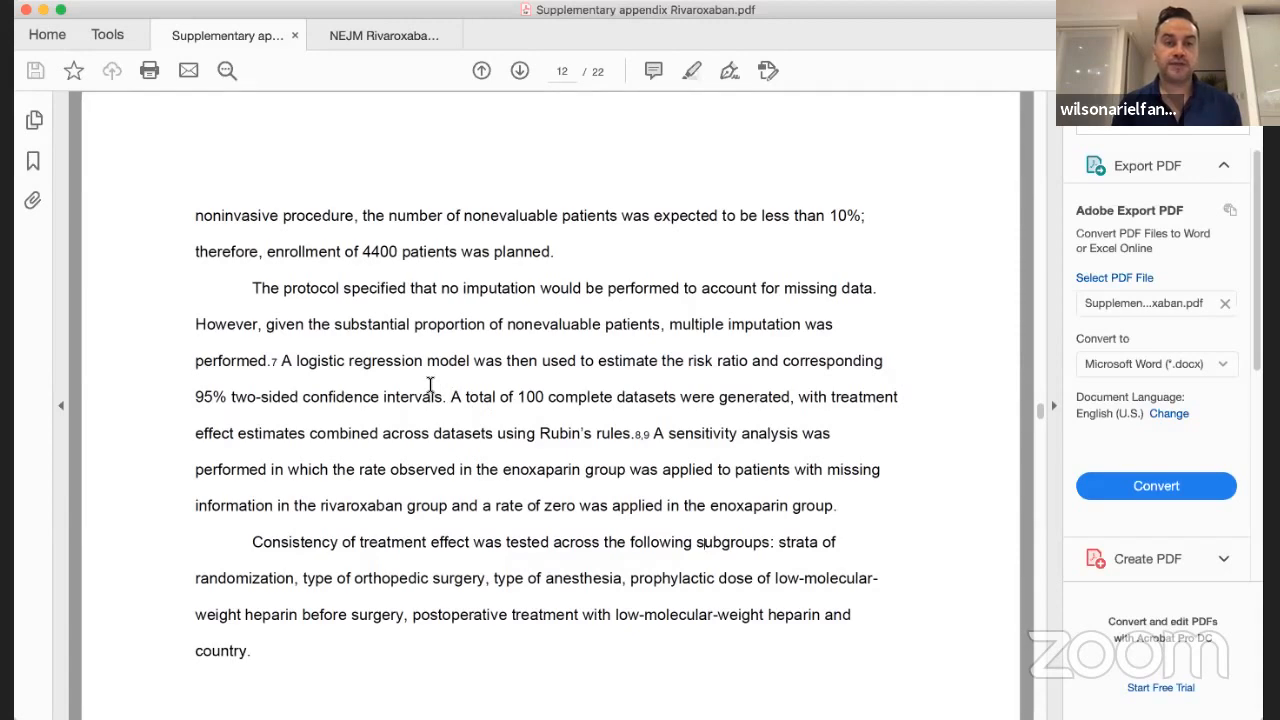
pyautogui.scroll(10, 540, 299)
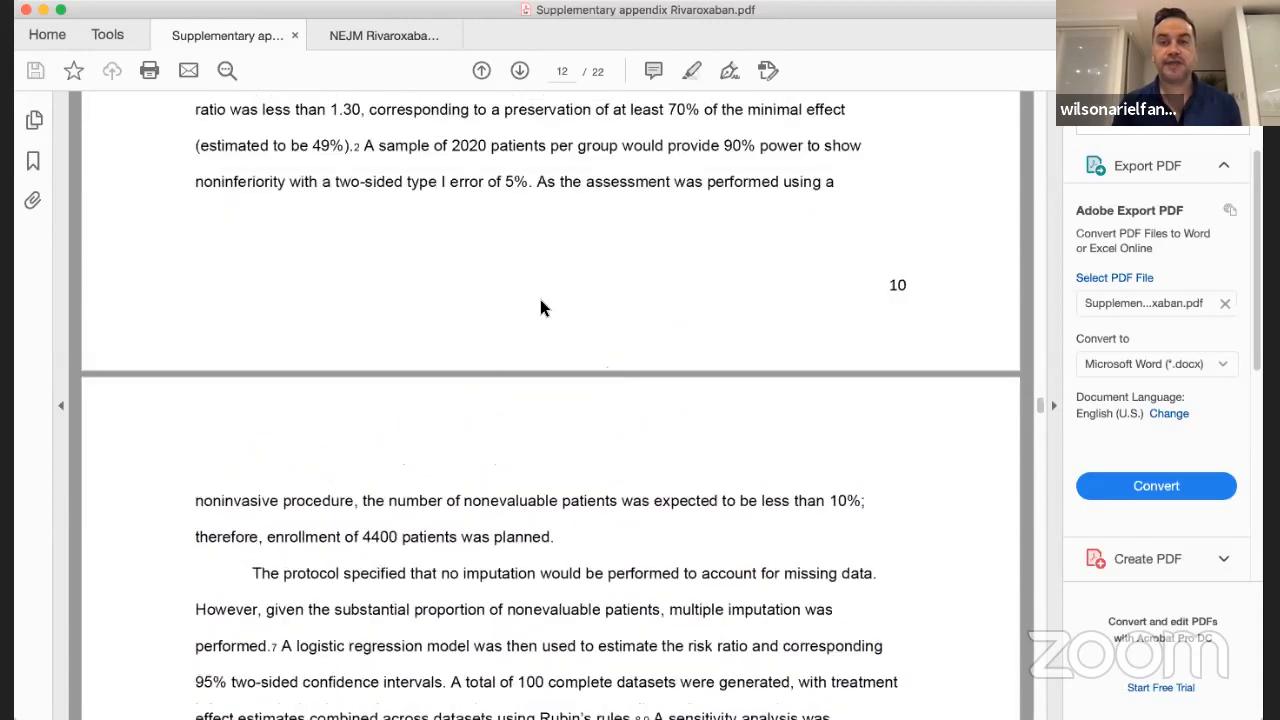
pyautogui.scroll(20, 543, 300)
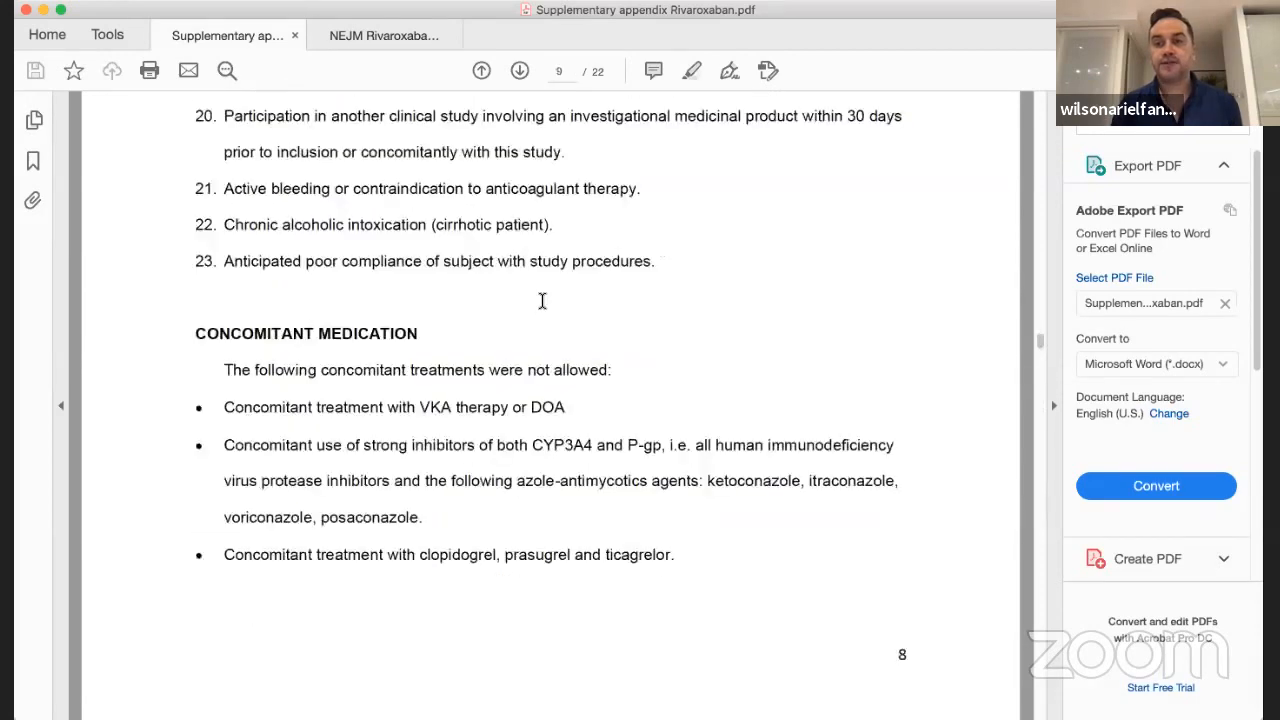
pyautogui.scroll(20, 542, 301)
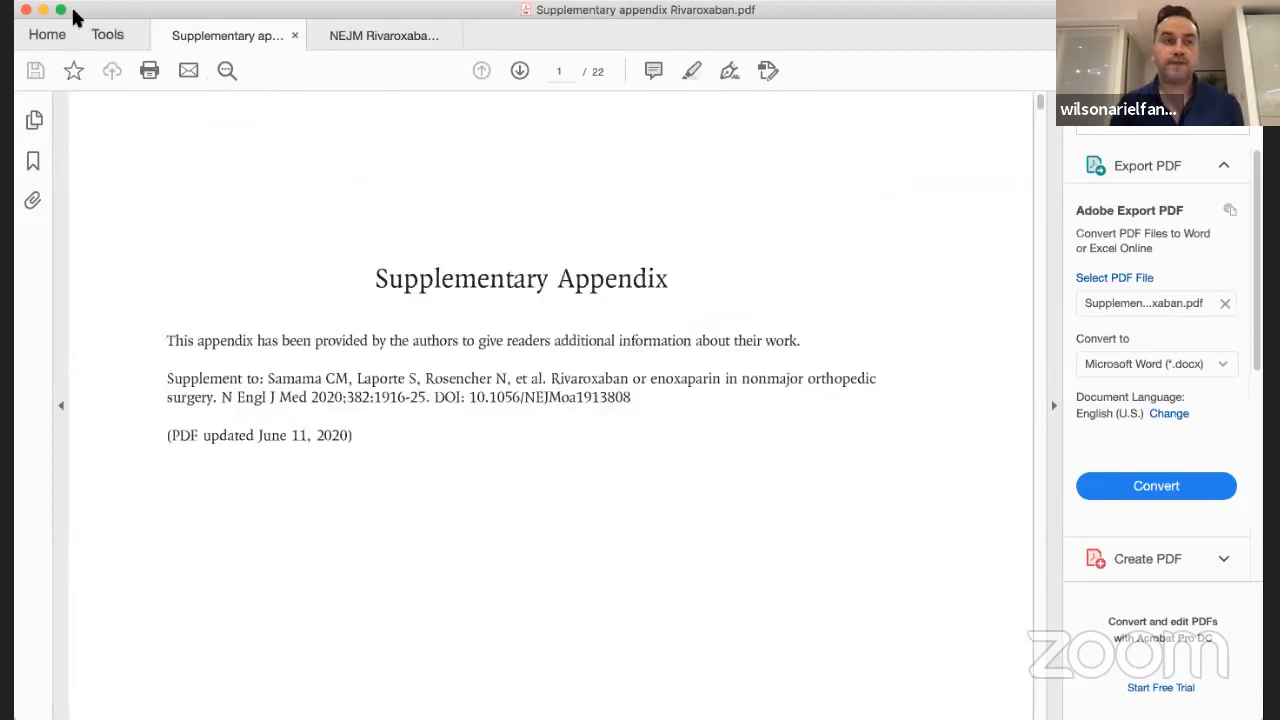
pyautogui.click(43, 10)
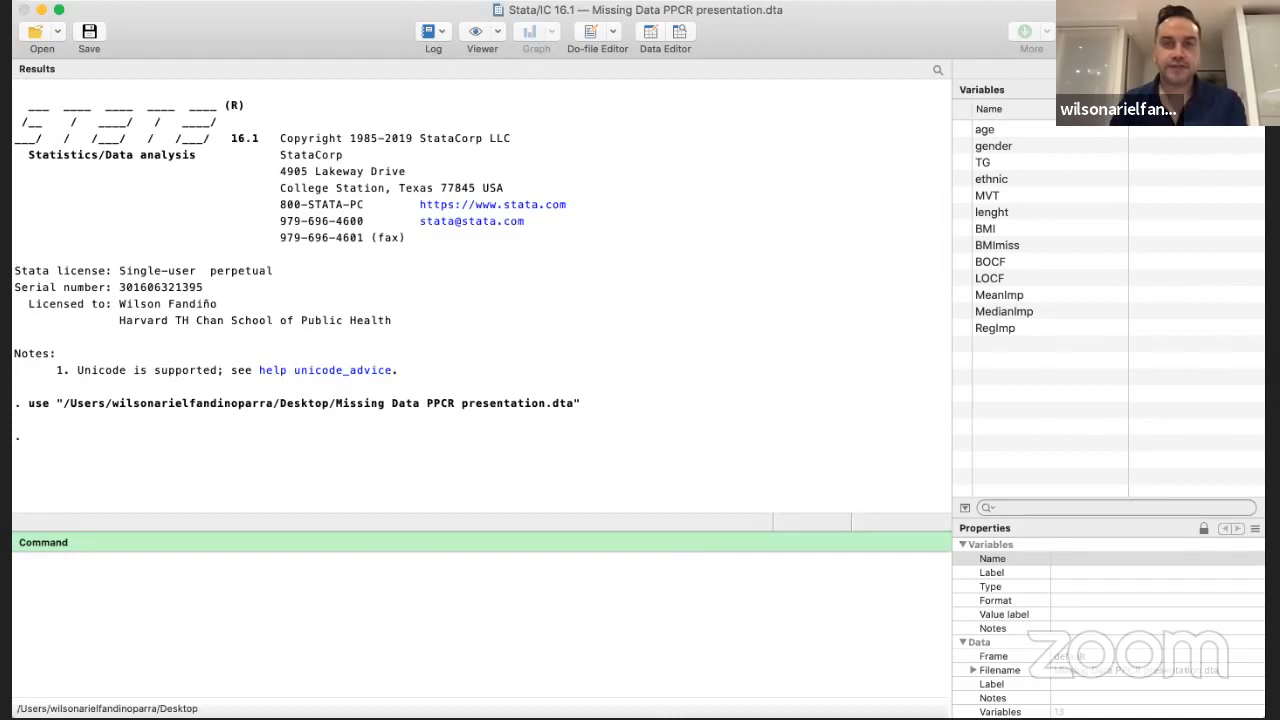
# Switch to Stata, open the Missing Data PPCR presentation dataset for browsing and examine its BMI, BMImiss and imputation columns
pyautogui.click(675, 31)
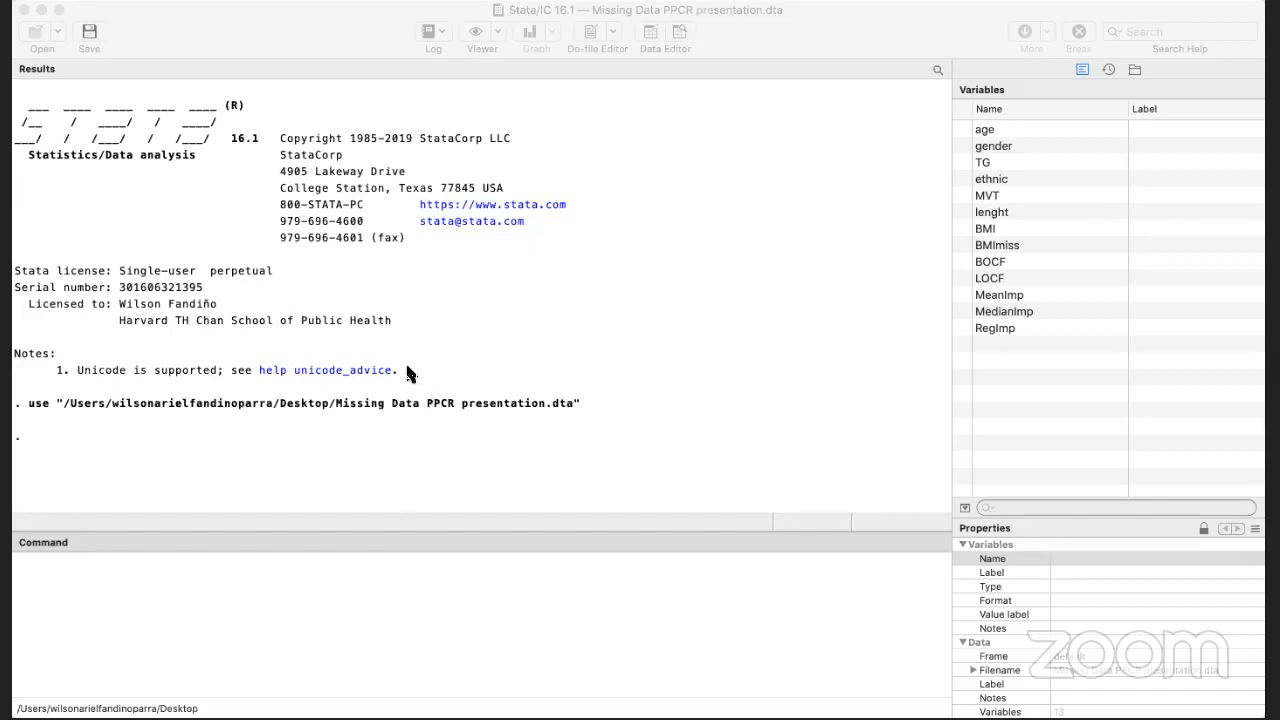
pyautogui.click(1010, 631)
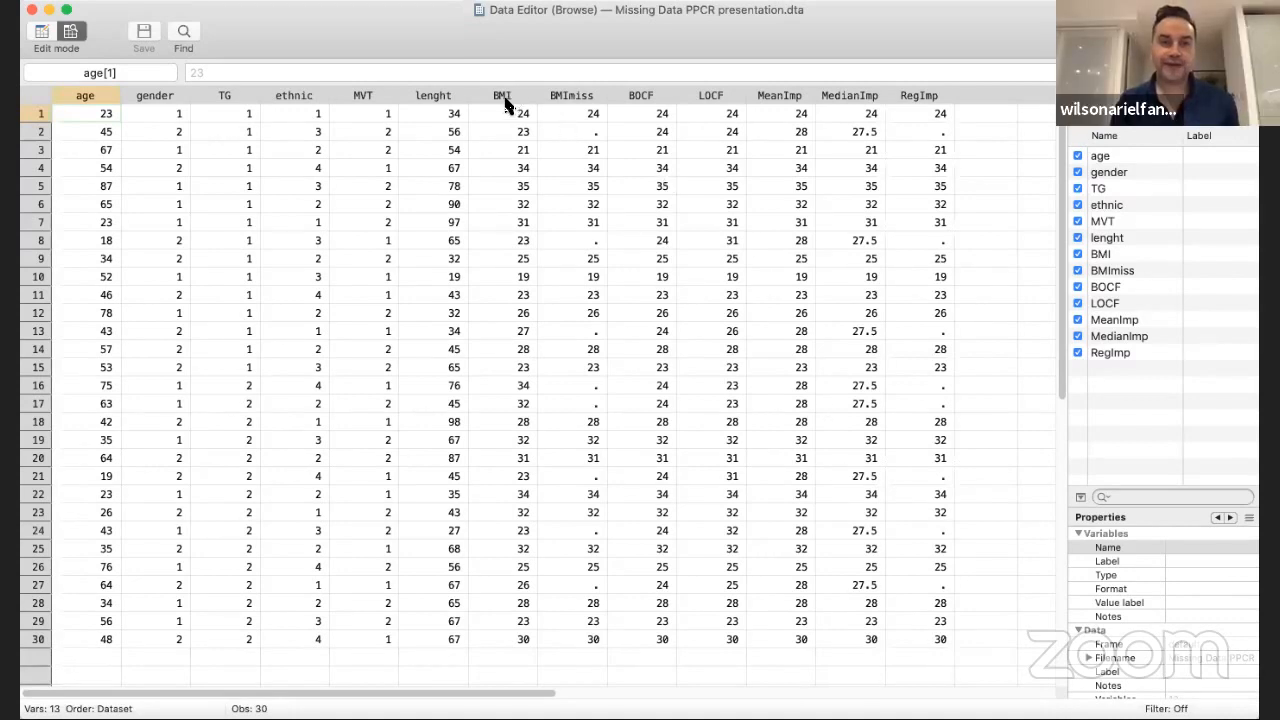
pyautogui.click(846, 488)
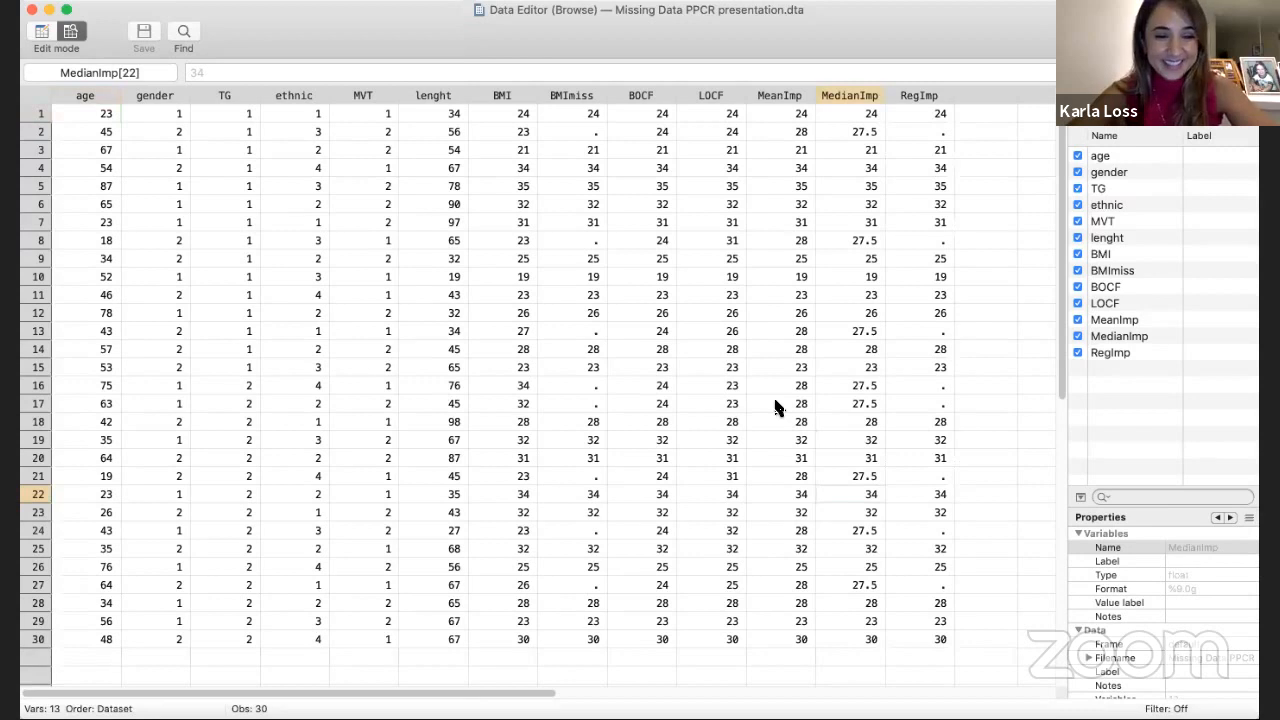
pyautogui.click(986, 403)
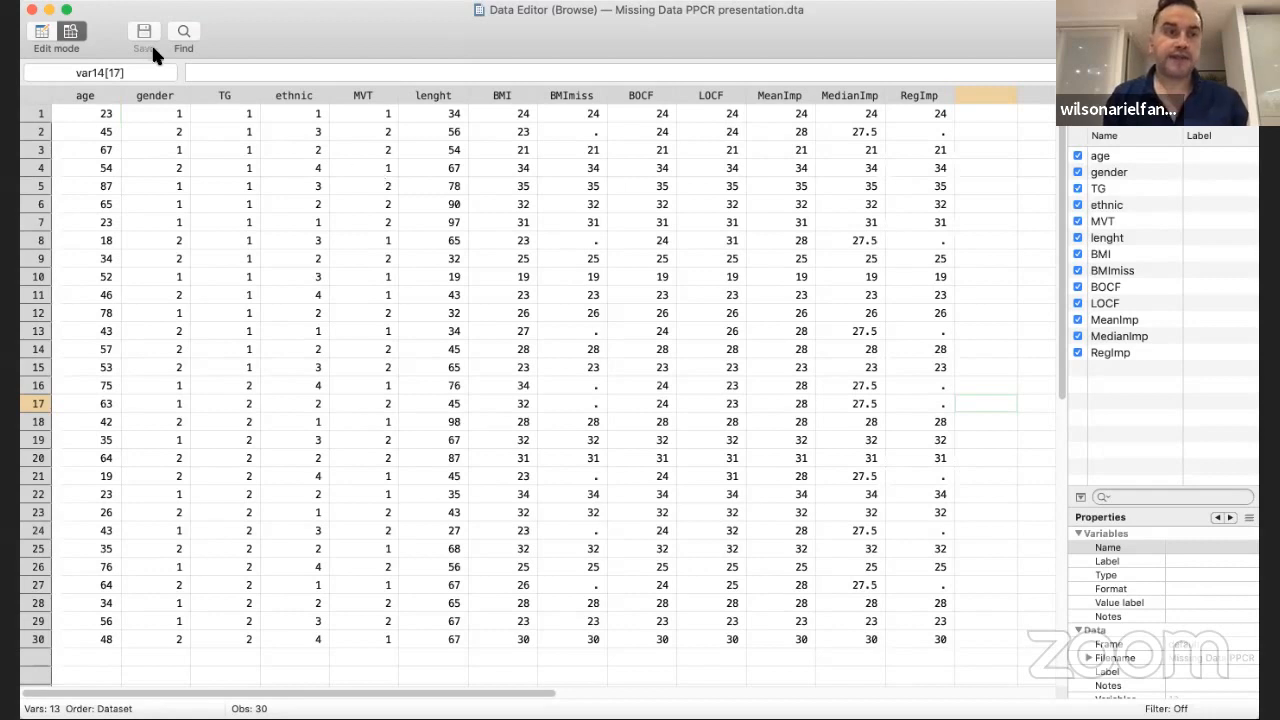
# Put the Data Editor in edit mode and set MVT in row 1 to 0
pyautogui.click(42, 30)
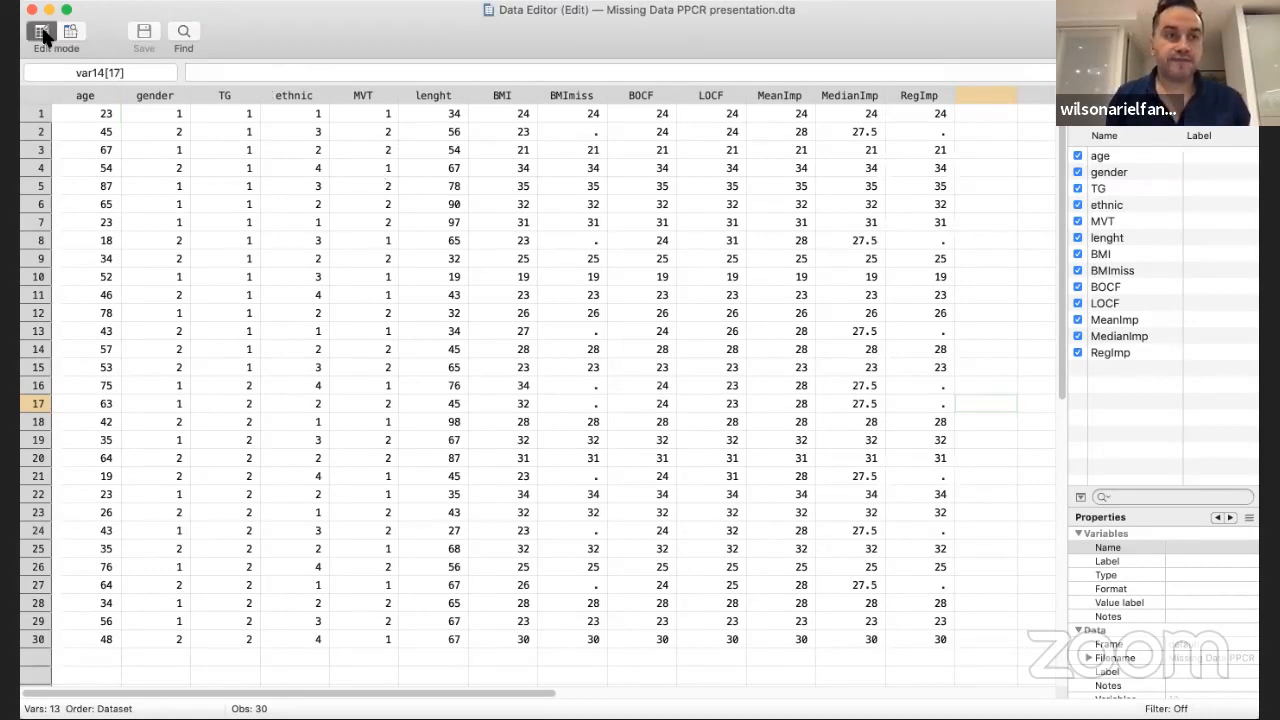
pyautogui.click(372, 115)
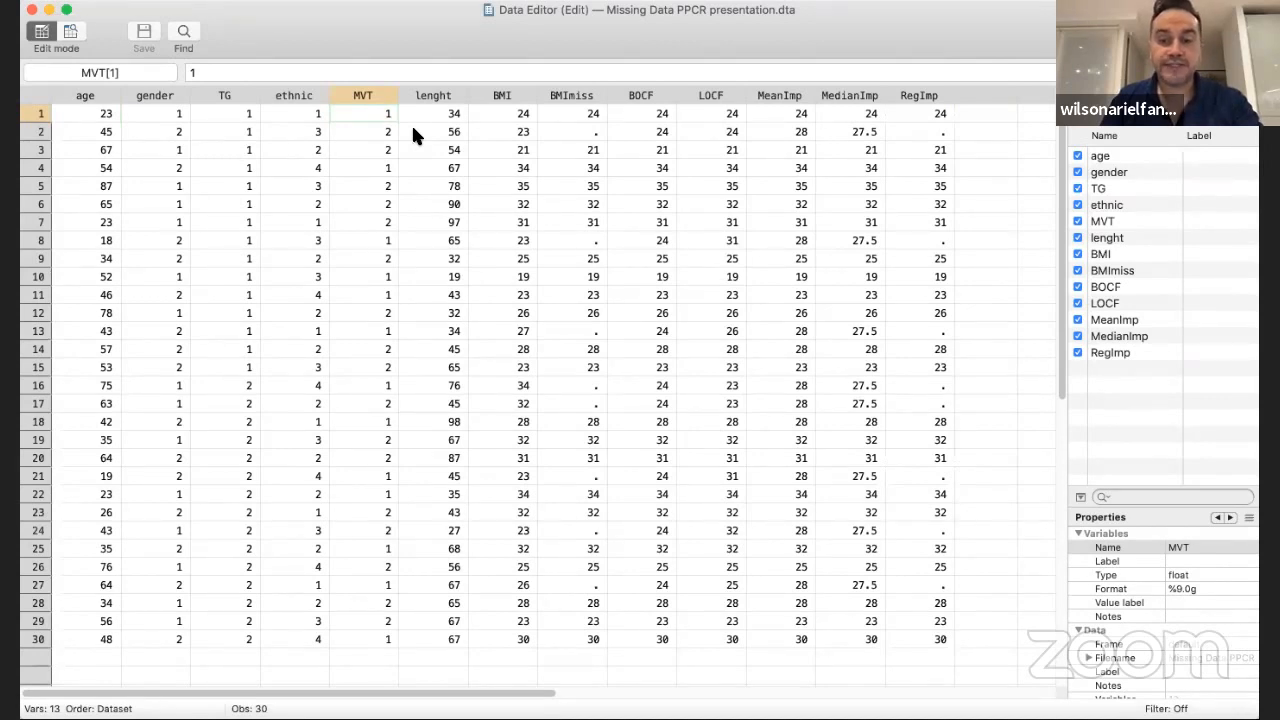
pyautogui.press('BackSpace')
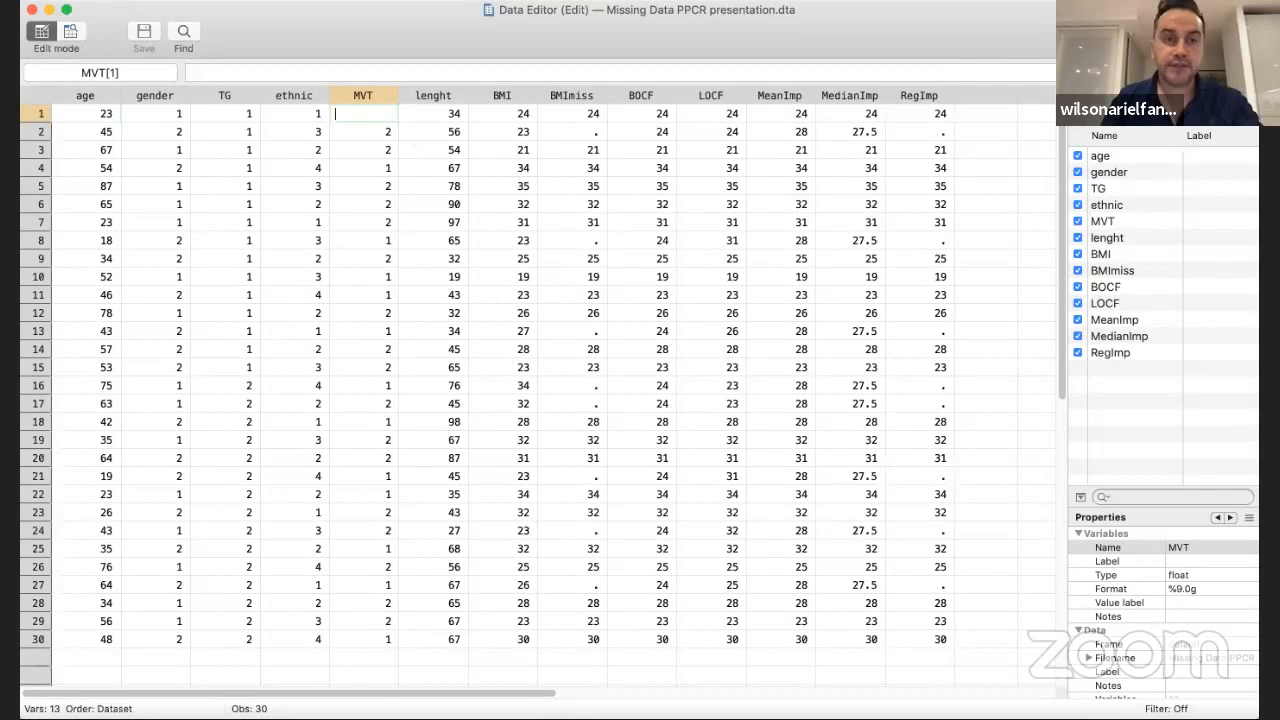
pyautogui.press('Return')
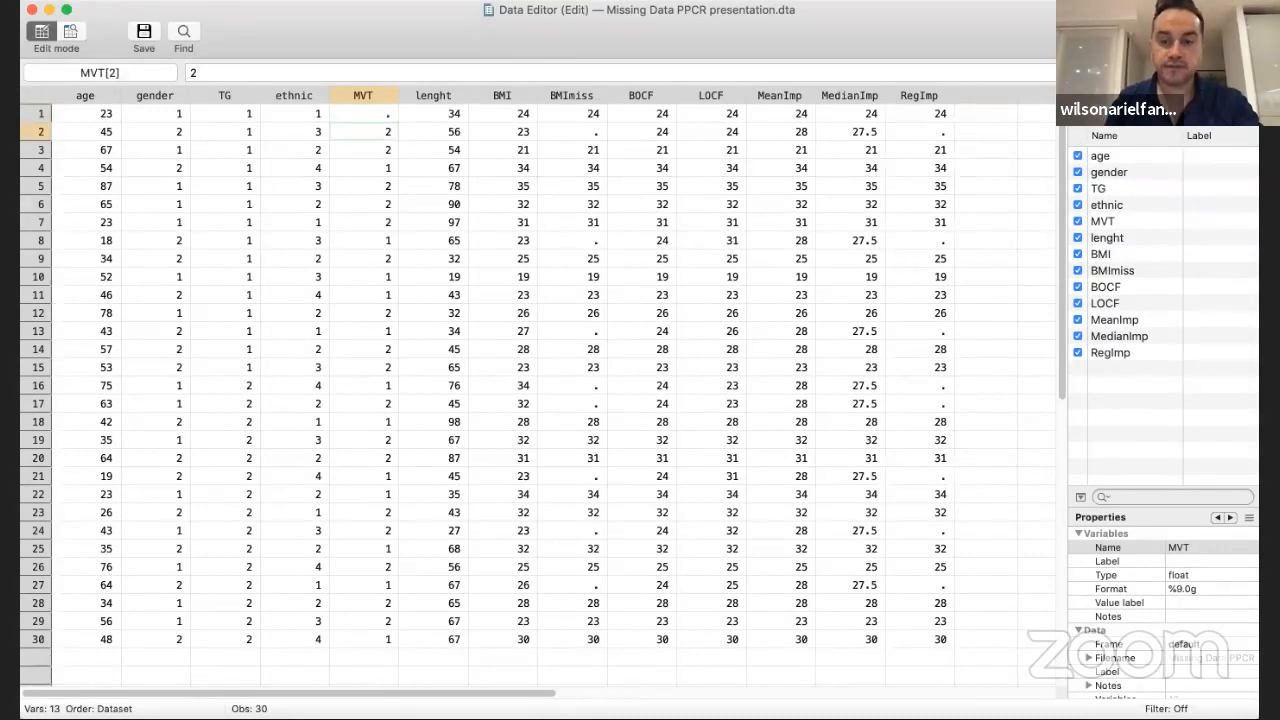
pyautogui.click(369, 113)
pyautogui.write('0')
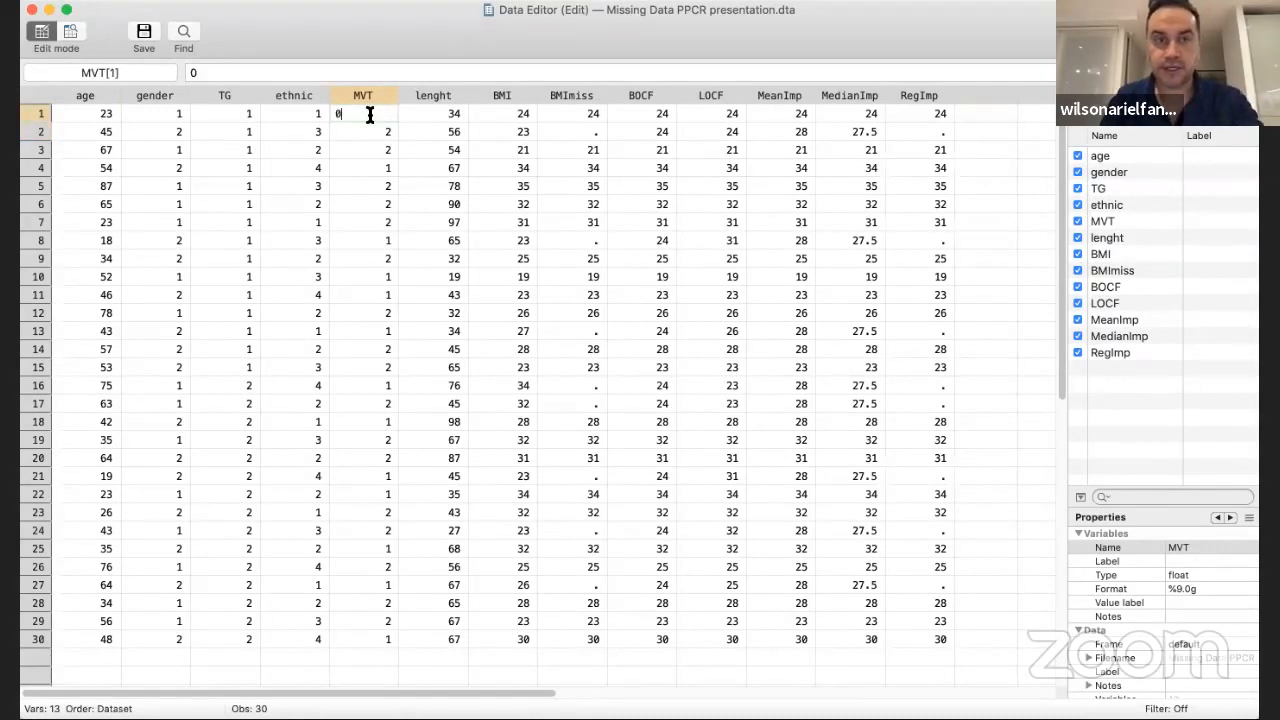
pyautogui.press('Return')
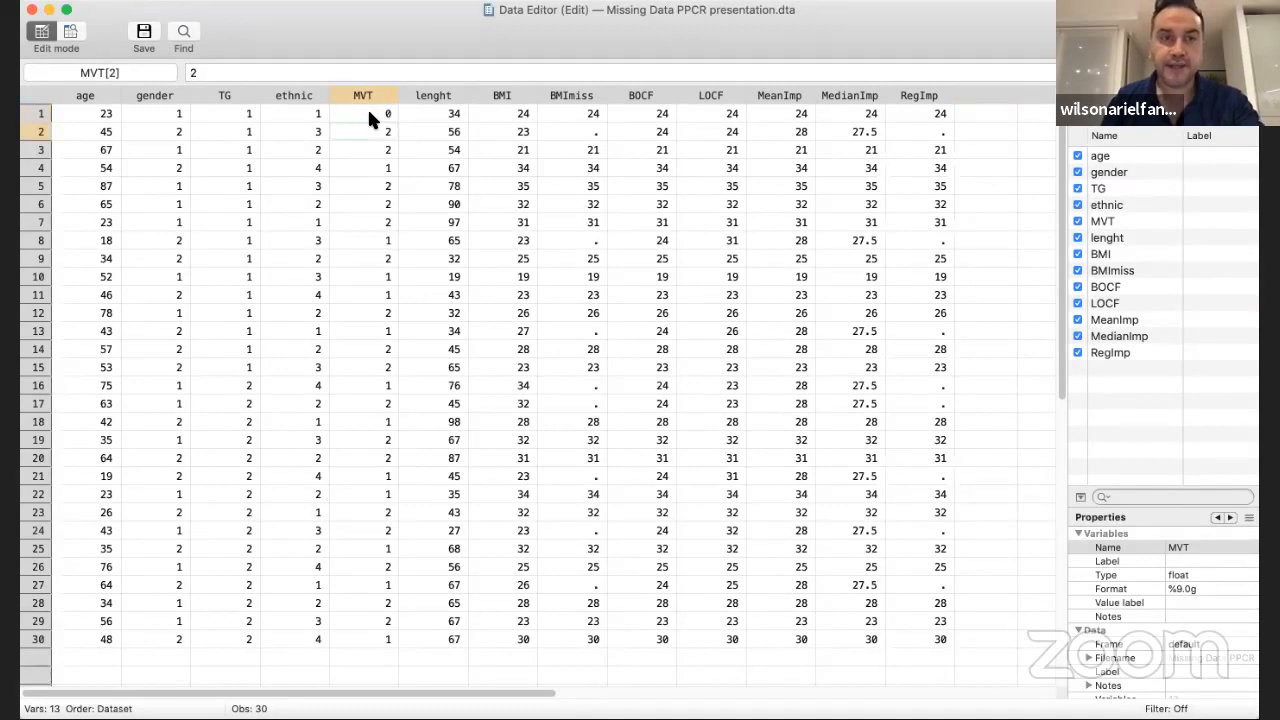
# Recode MVT in rows 2 to 8 as 1, 1, 0, 1, 1, 1 and 0
pyautogui.write('1')
pyautogui.press('Return')
pyautogui.write('1')
pyautogui.press('Return')
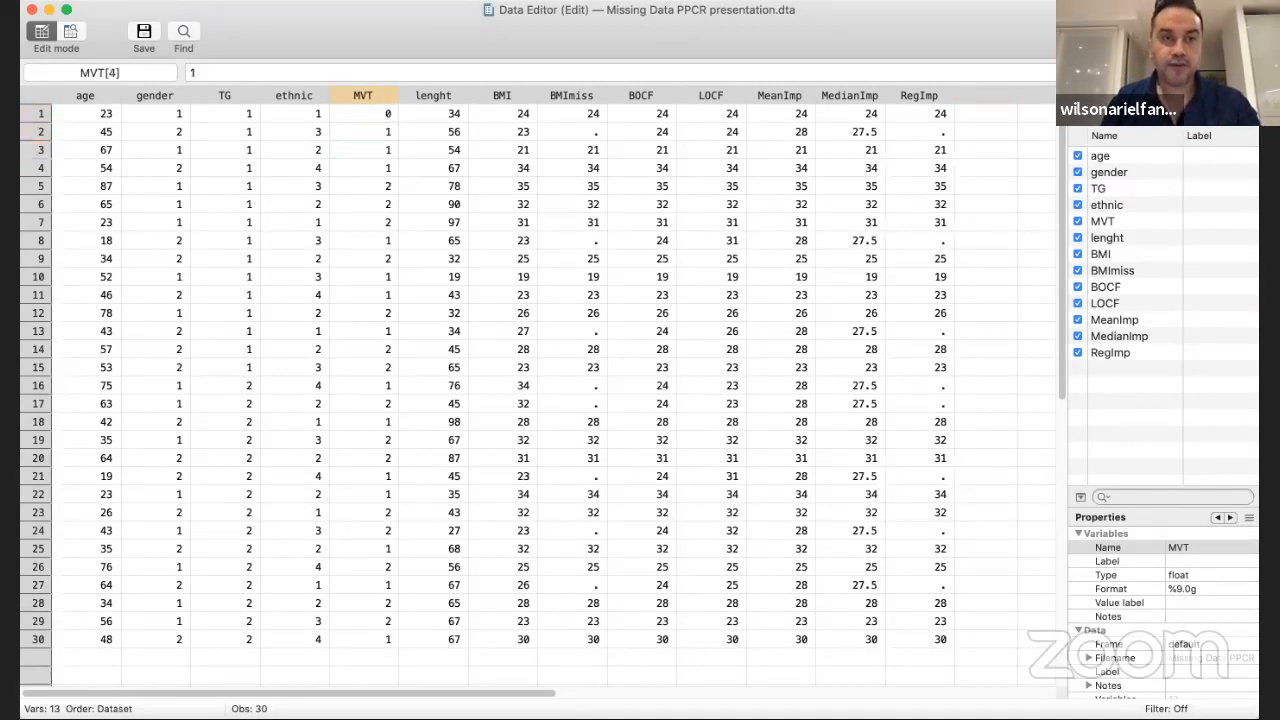
pyautogui.write('0')
pyautogui.press('Return')
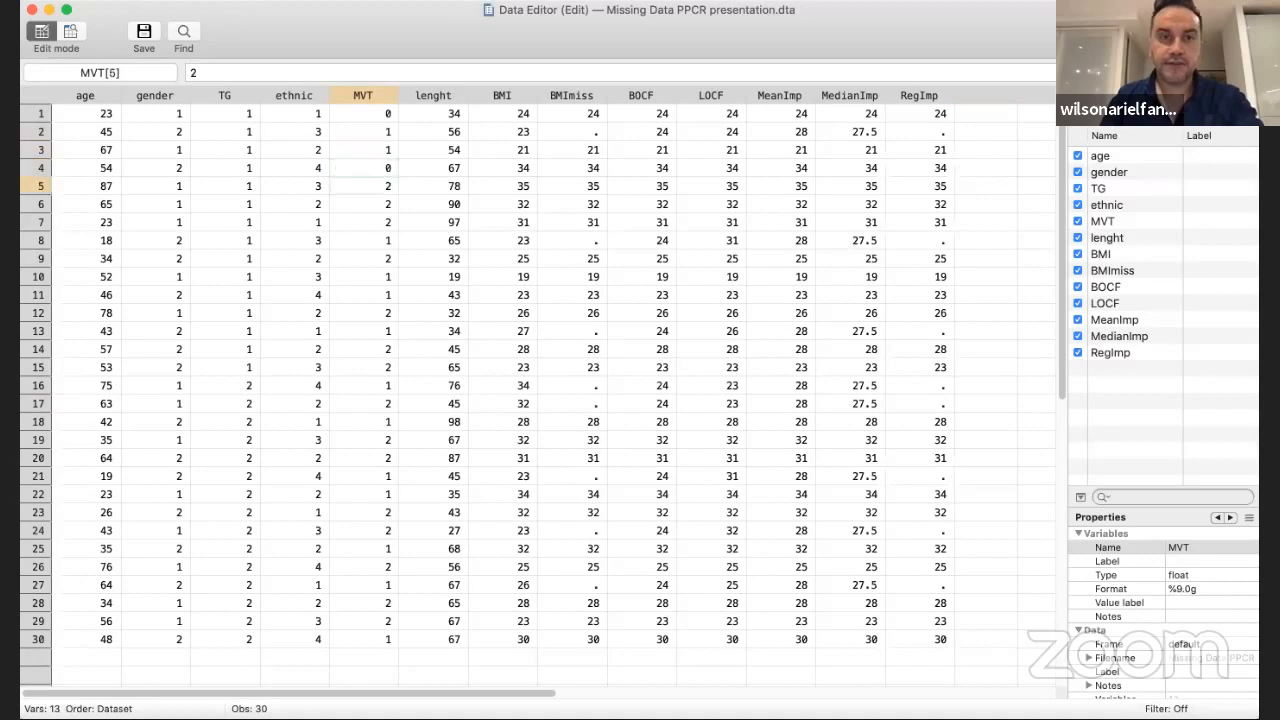
pyautogui.write('1')
pyautogui.press('Return')
pyautogui.write('1')
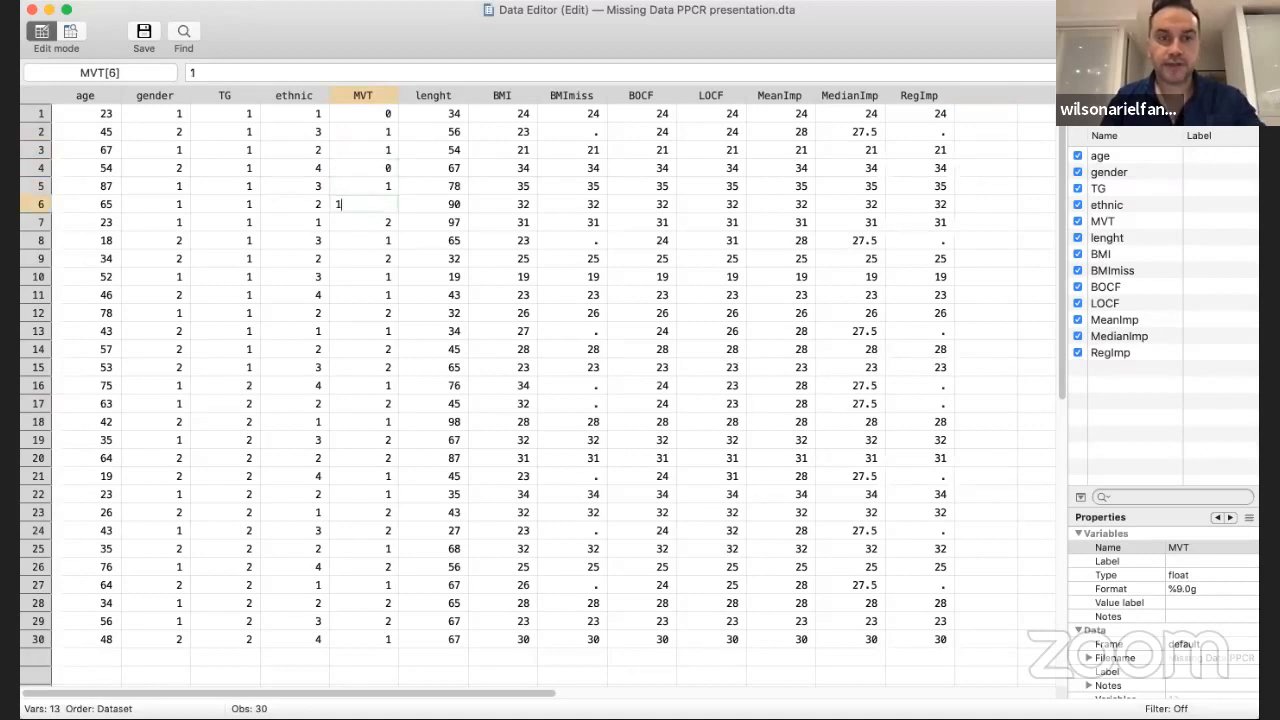
pyautogui.press('Return')
pyautogui.write('1')
pyautogui.press('Return')
pyautogui.write('0')
pyautogui.press('Return')
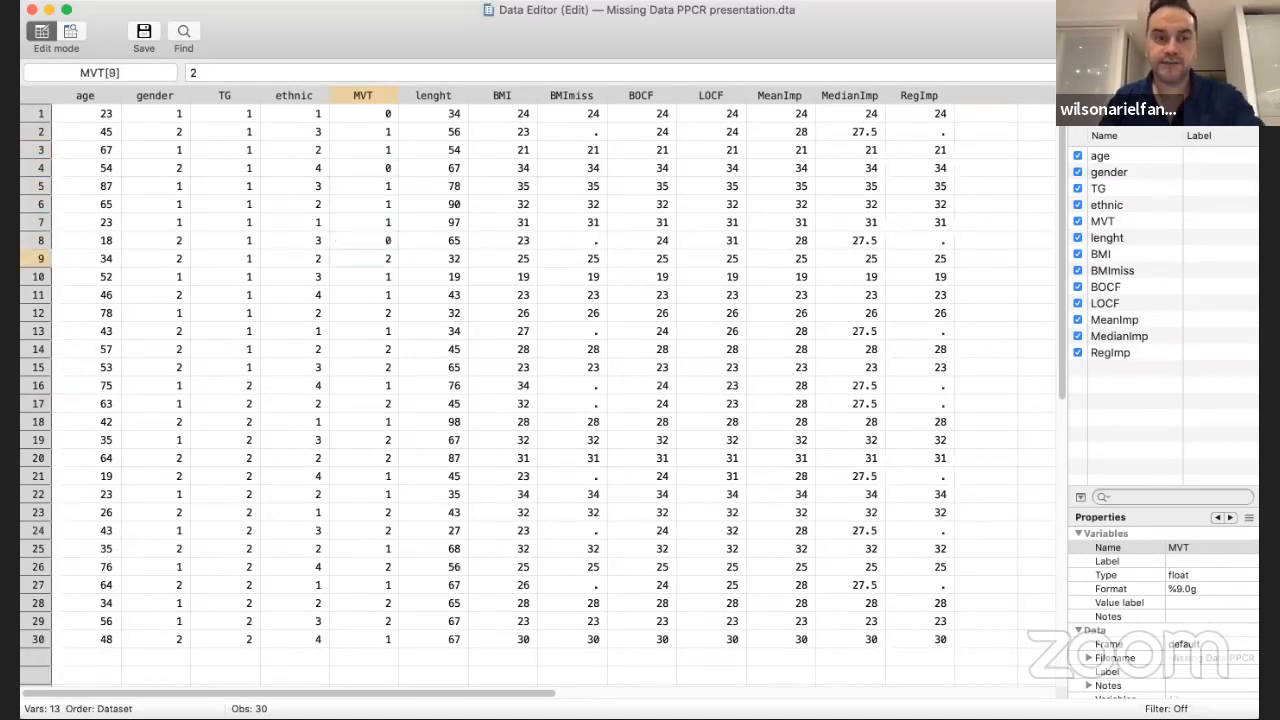
# Recode MVT in rows 9 to 15 as 1, 0, 0, 1, 0, 1 and 1
pyautogui.write('1')
pyautogui.press('Return')
pyautogui.write('0')
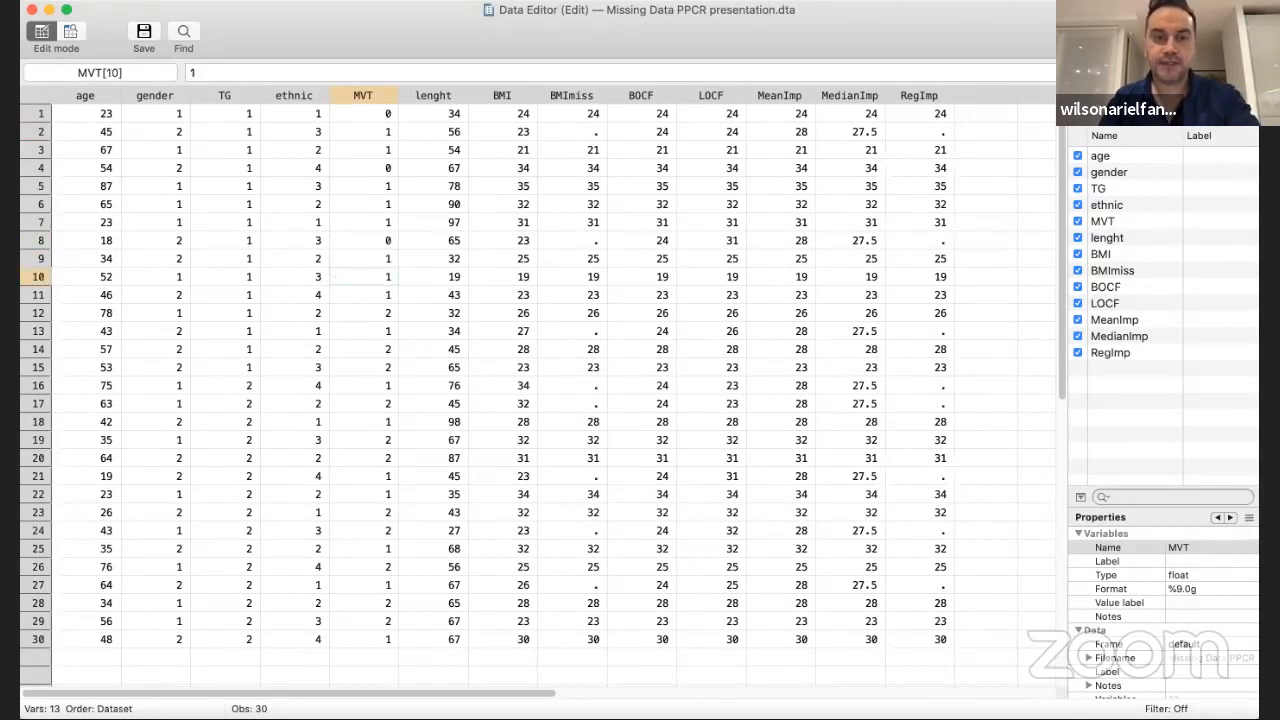
pyautogui.press('Return')
pyautogui.write('0')
pyautogui.press('Return')
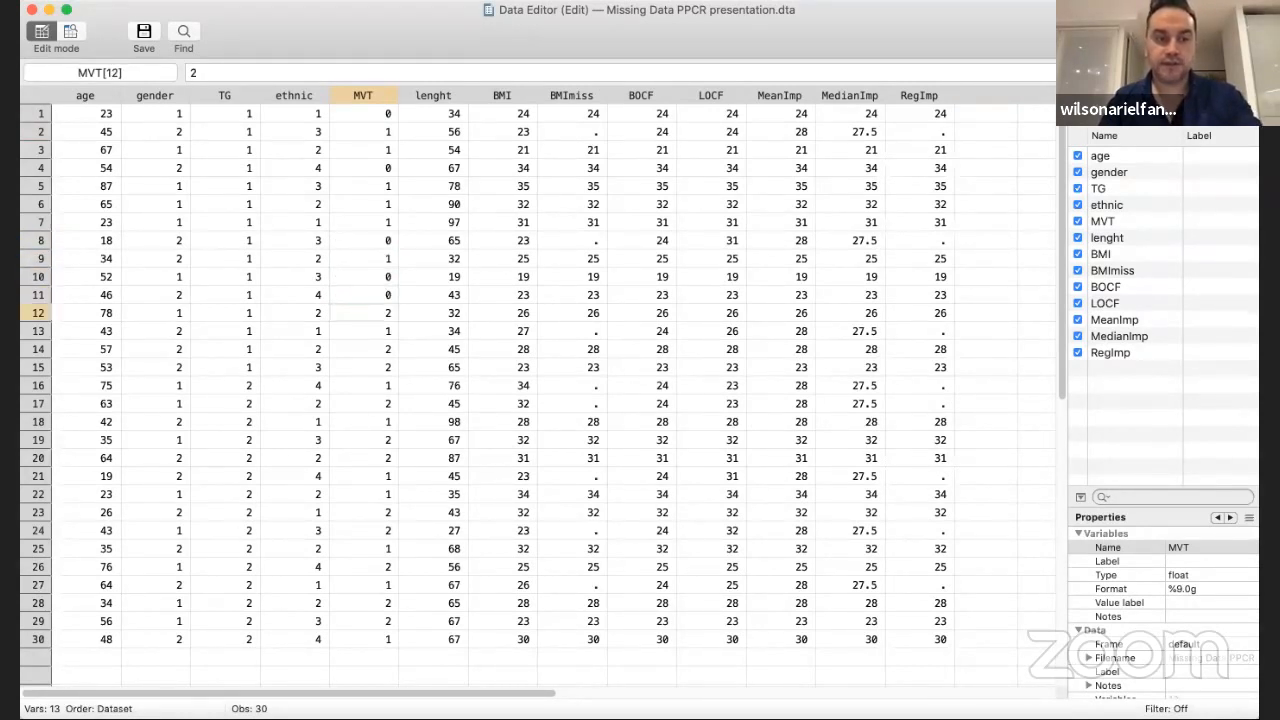
pyautogui.write('1')
pyautogui.press('Return')
pyautogui.write('0')
pyautogui.press('Return')
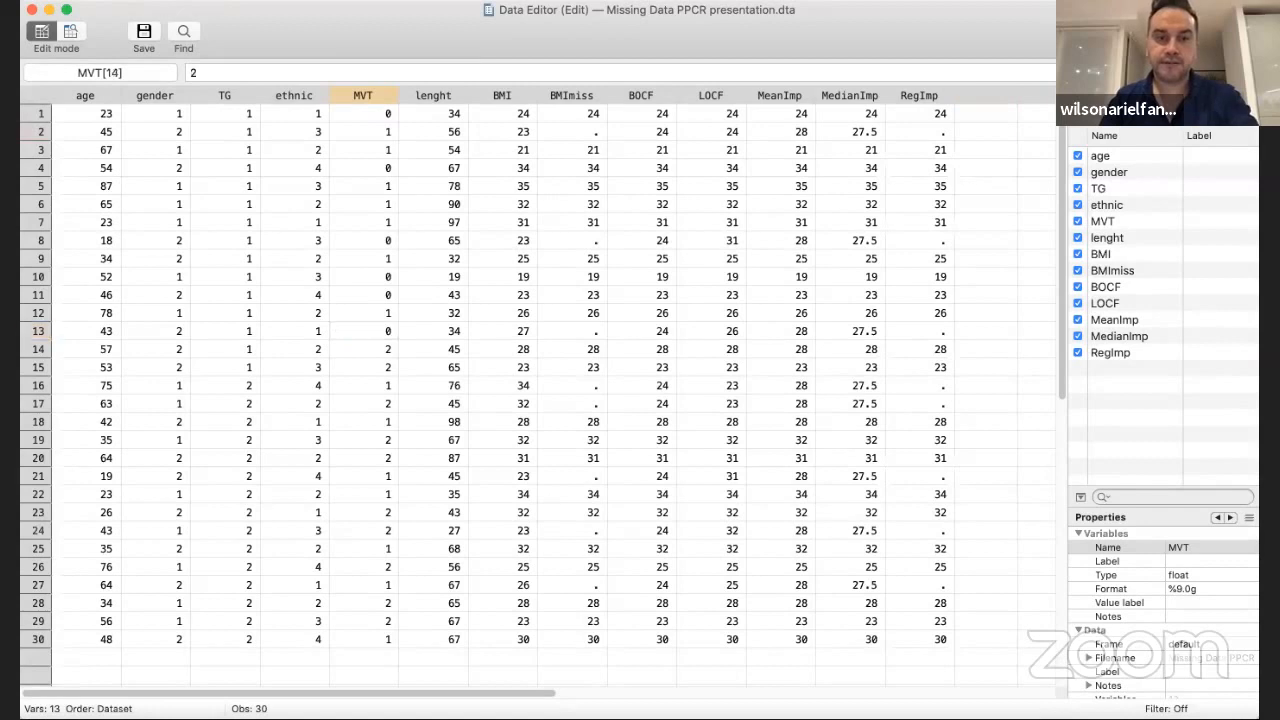
pyautogui.write('1')
pyautogui.press('Return')
pyautogui.write('1')
pyautogui.press('Return')
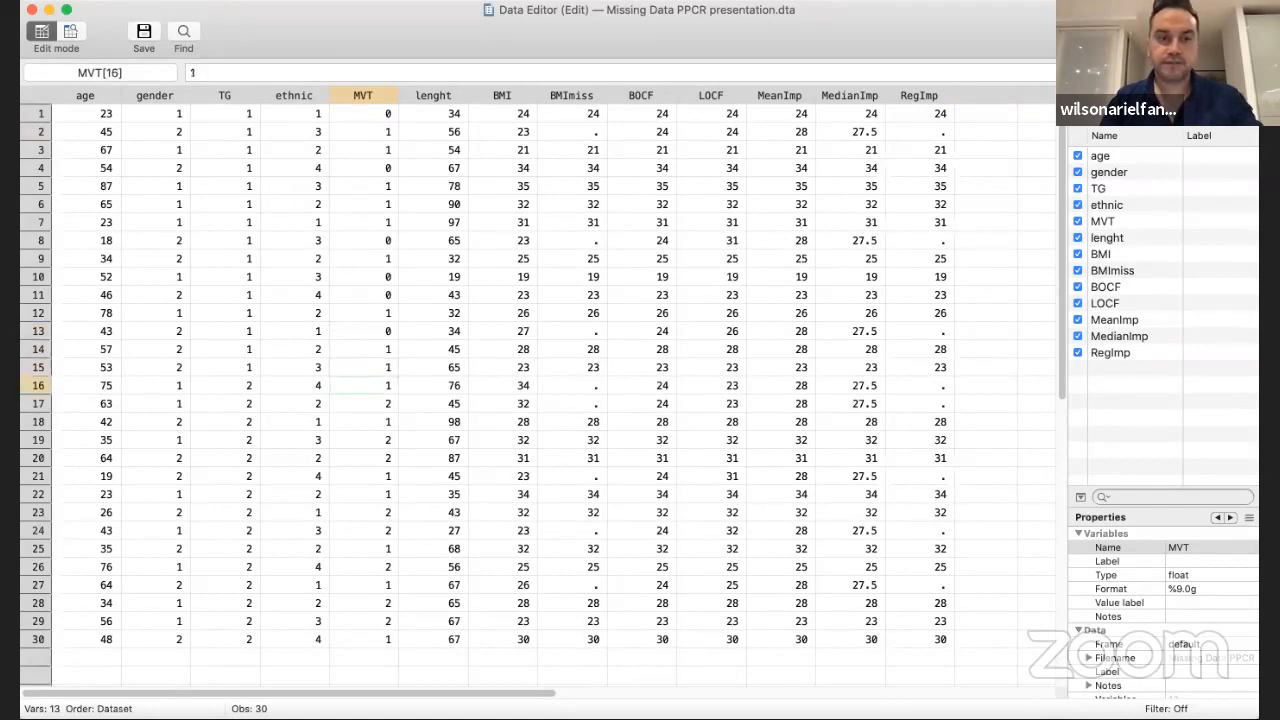
# Recode MVT in rows 16 to 20 as 0, 1, 0, 1 and 1
pyautogui.write('5780')
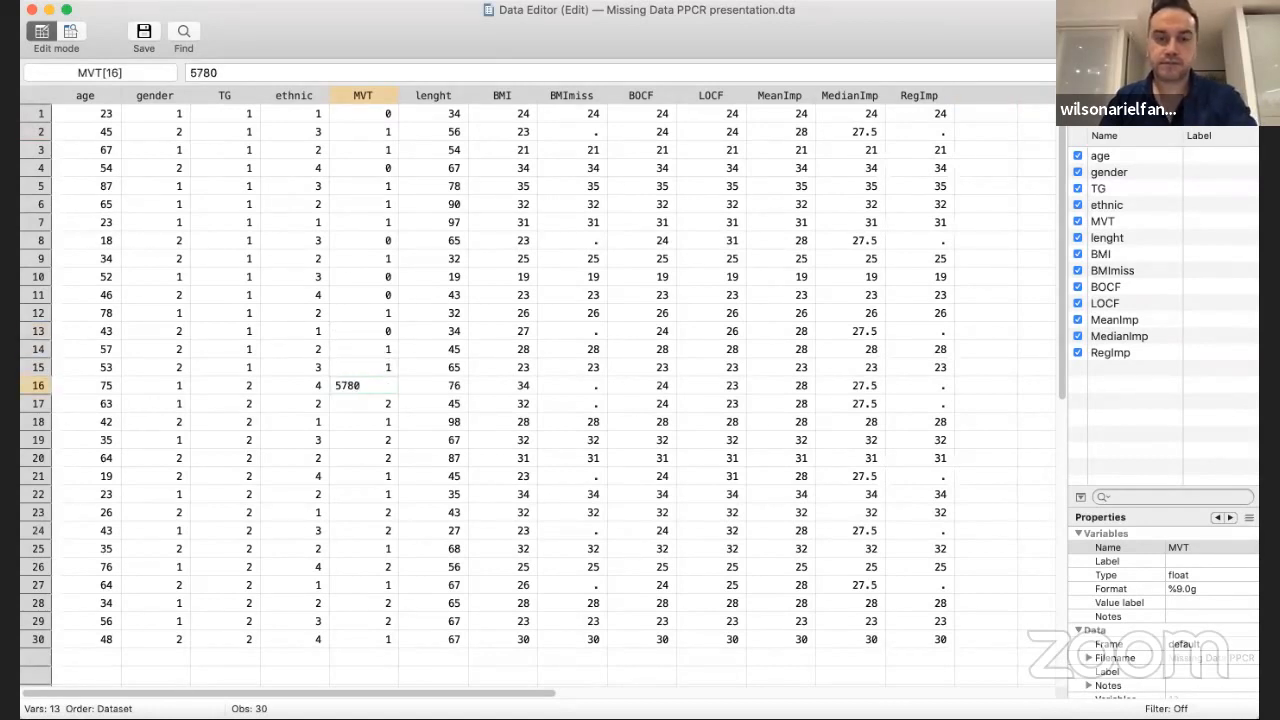
pyautogui.press('BackSpace')
pyautogui.press('BackSpace')
pyautogui.press('BackSpace')
pyautogui.press('BackSpace')
pyautogui.write('0')
pyautogui.press('Return')
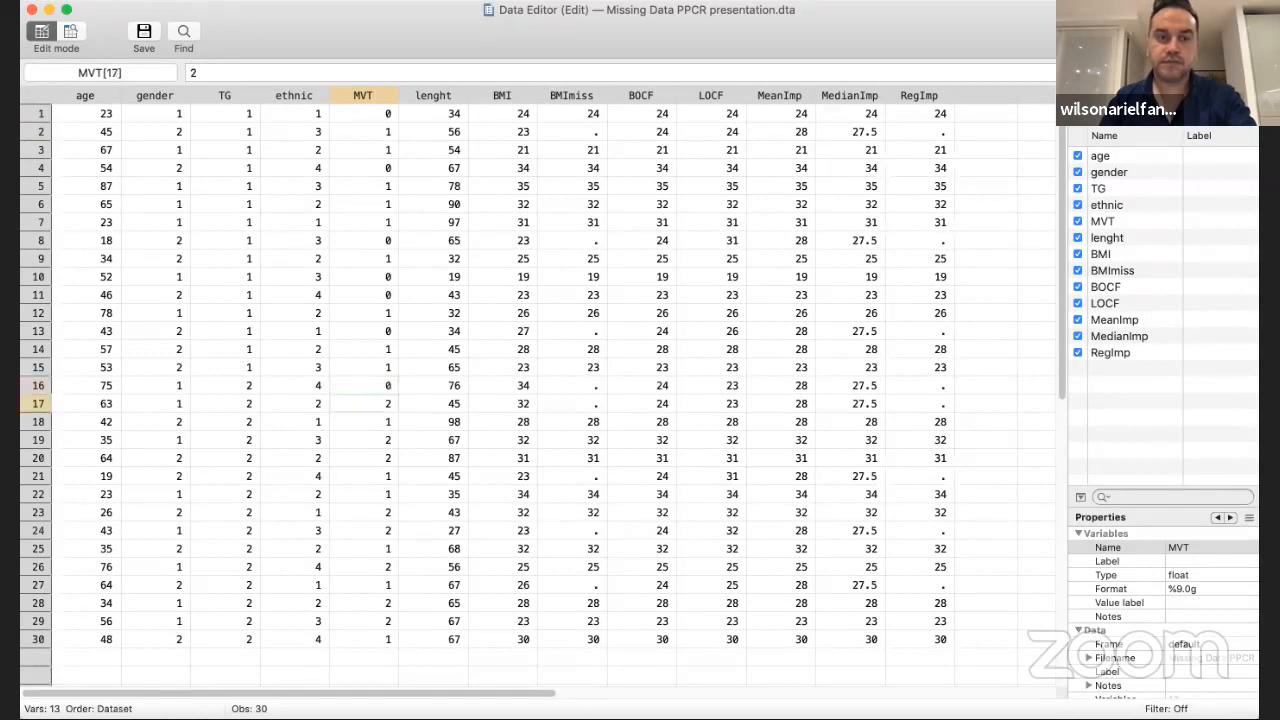
pyautogui.write('1')
pyautogui.press('Return')
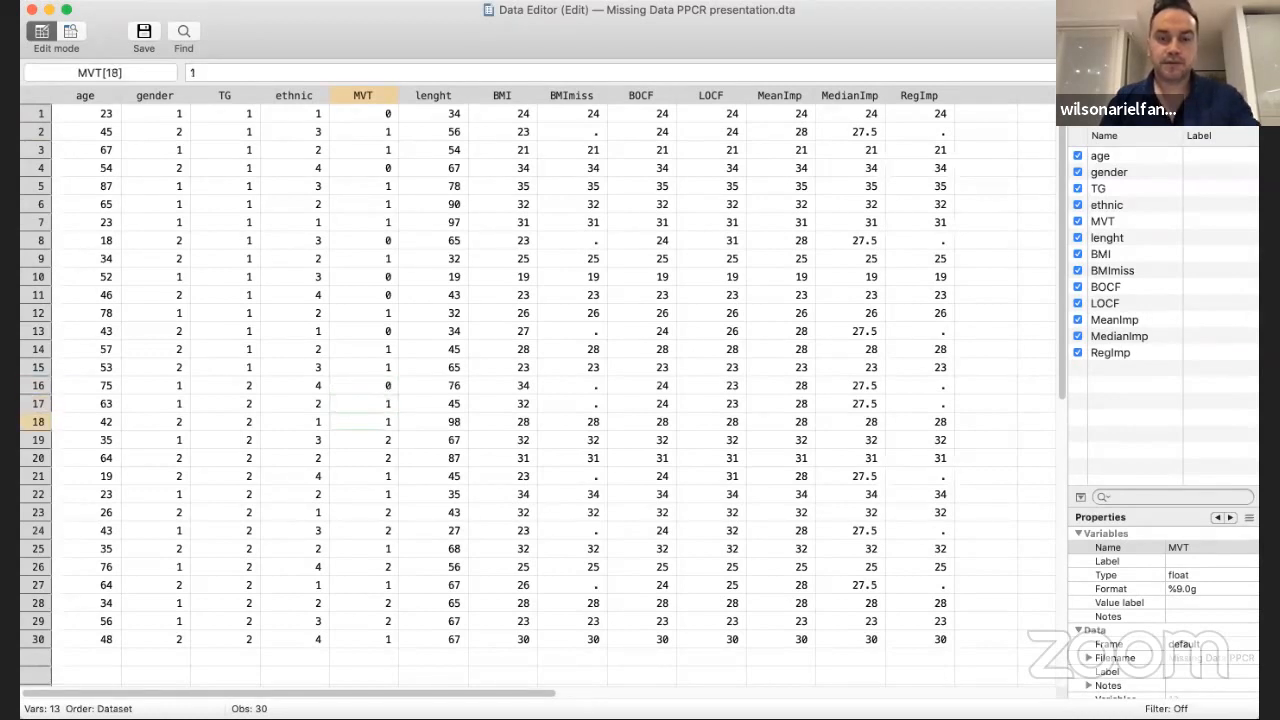
pyautogui.write('0')
pyautogui.press('Return')
pyautogui.write('1')
pyautogui.press('Return')
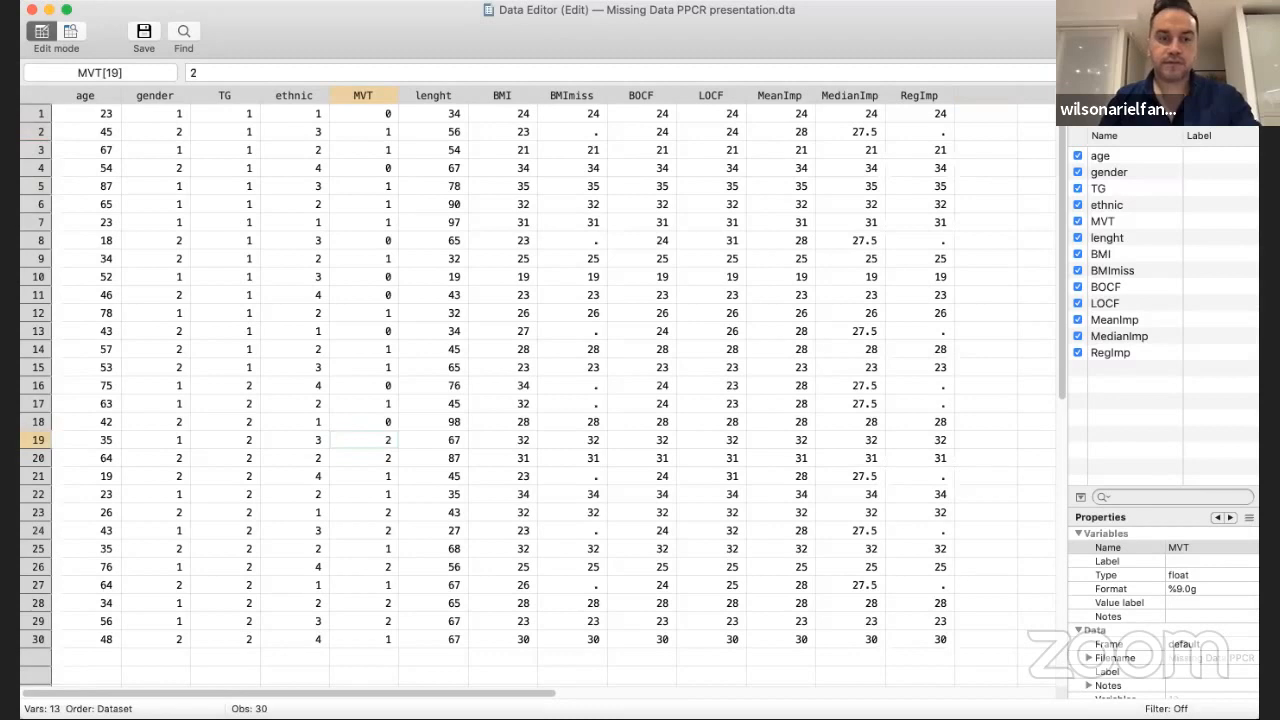
pyautogui.write('1')
pyautogui.press('Return')
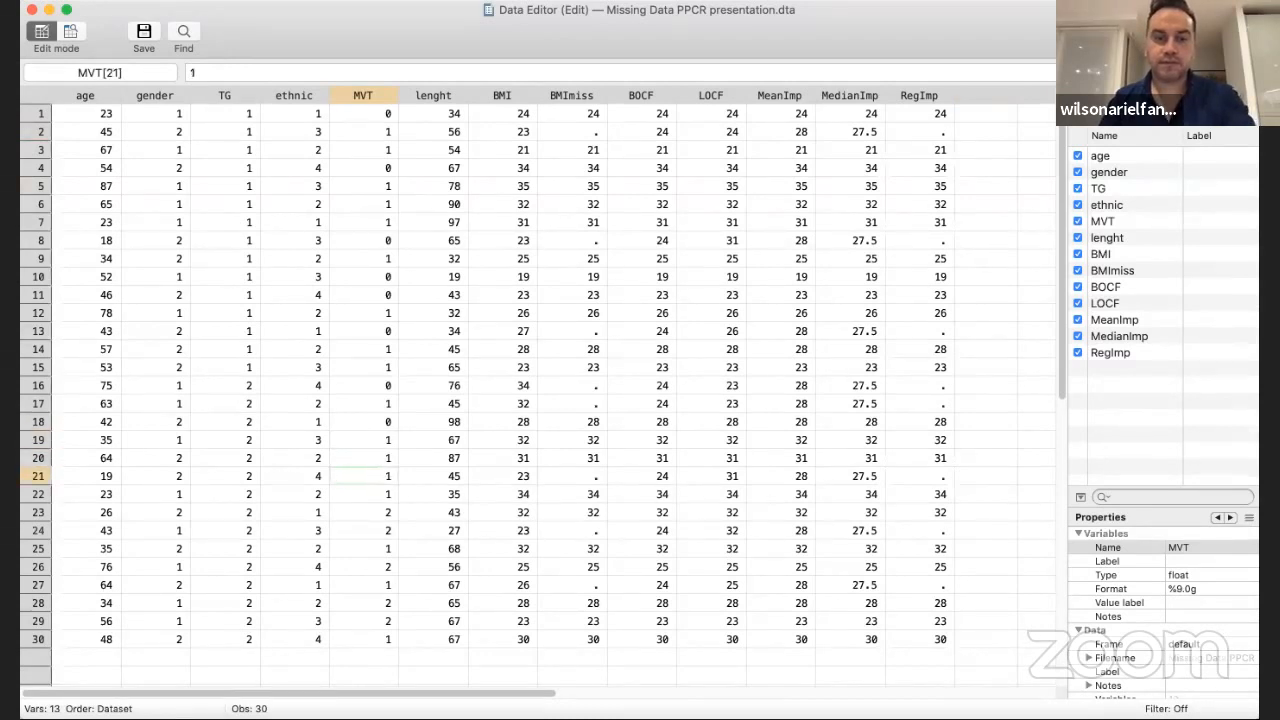
# Recode MVT in rows 21 to 27 as 0, 0, 1, 1, 0, 1 and 0
pyautogui.write('0')
pyautogui.press('Return')
pyautogui.write('0')
pyautogui.press('Return')
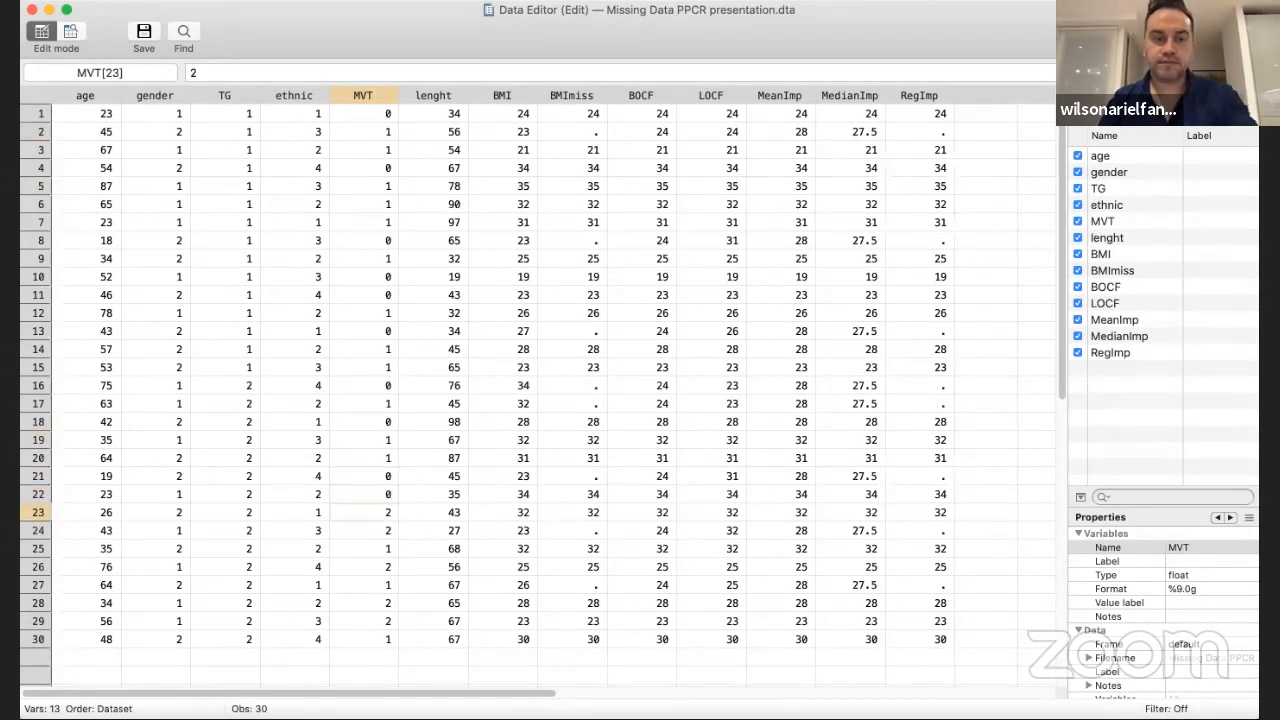
pyautogui.write('1')
pyautogui.press('Return')
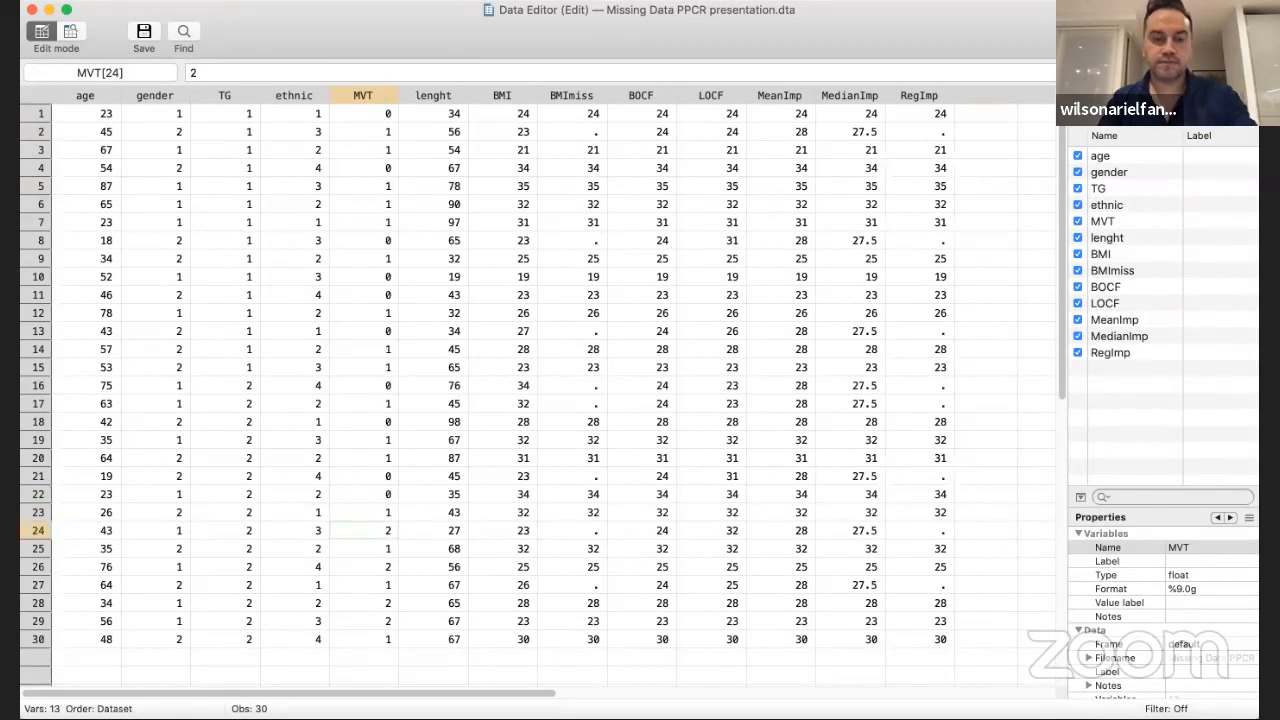
pyautogui.write('1')
pyautogui.press('Return')
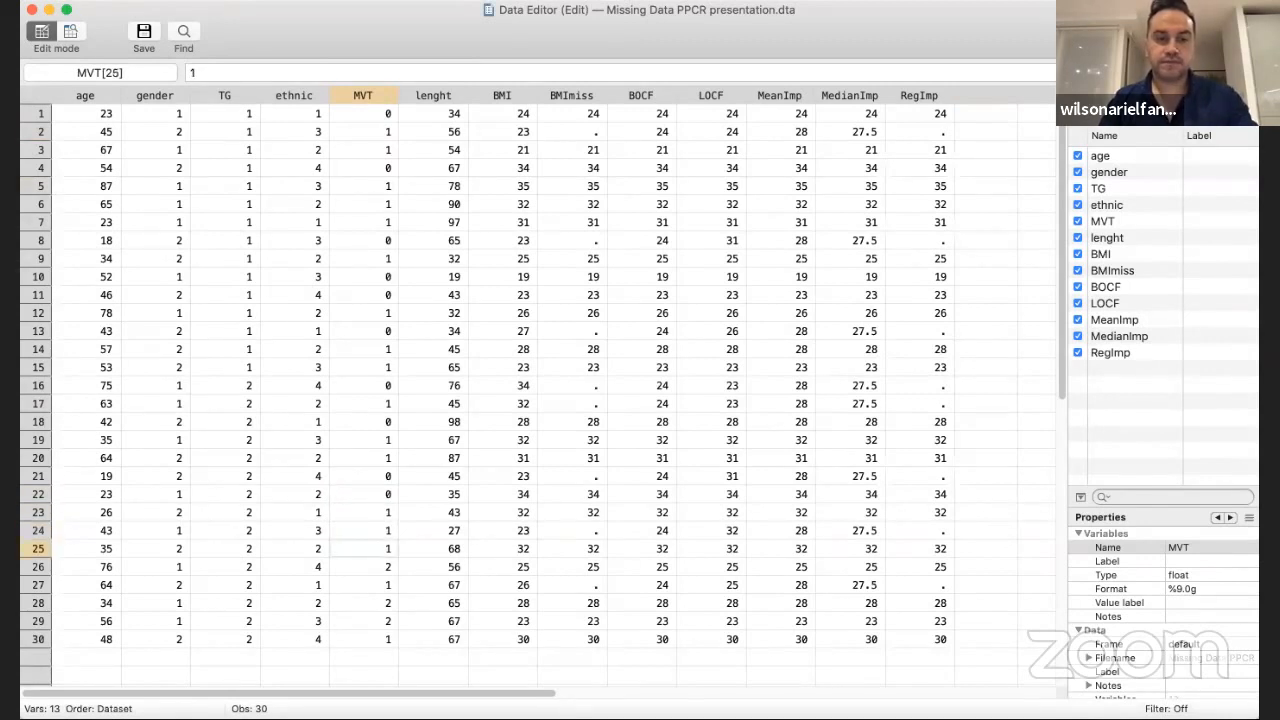
pyautogui.write('0')
pyautogui.press('Return')
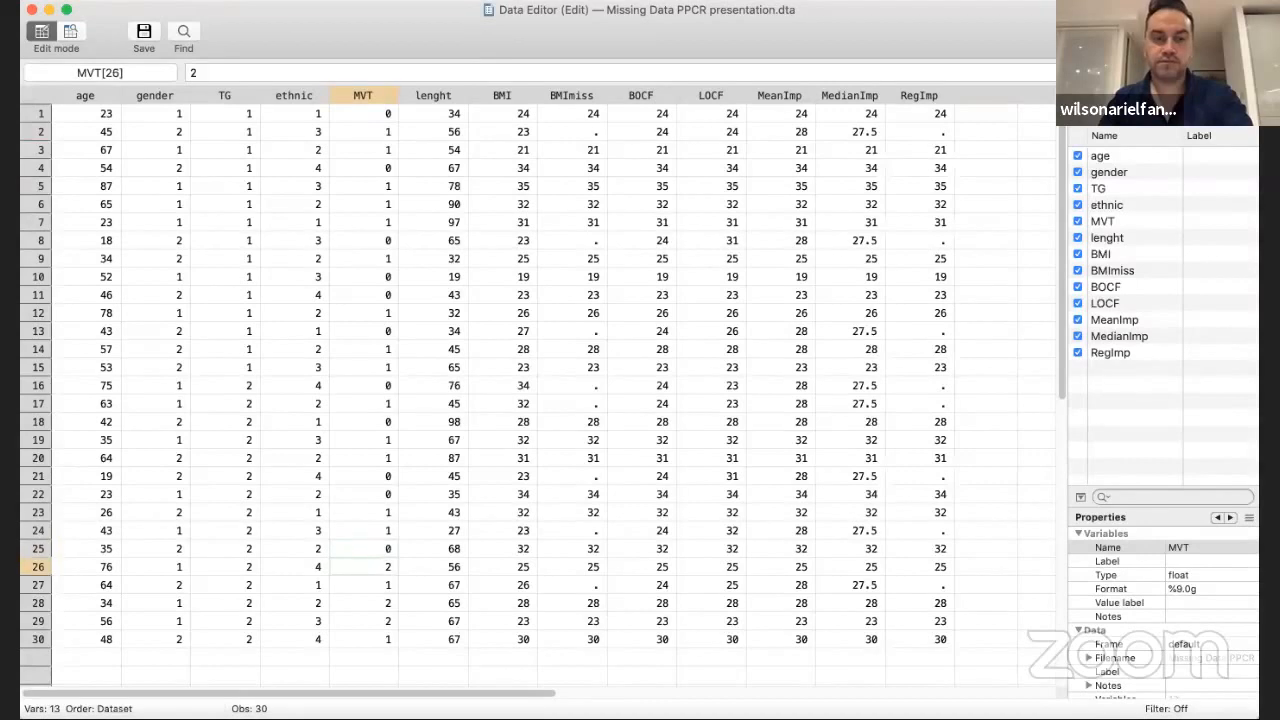
pyautogui.write('1')
pyautogui.press('Return')
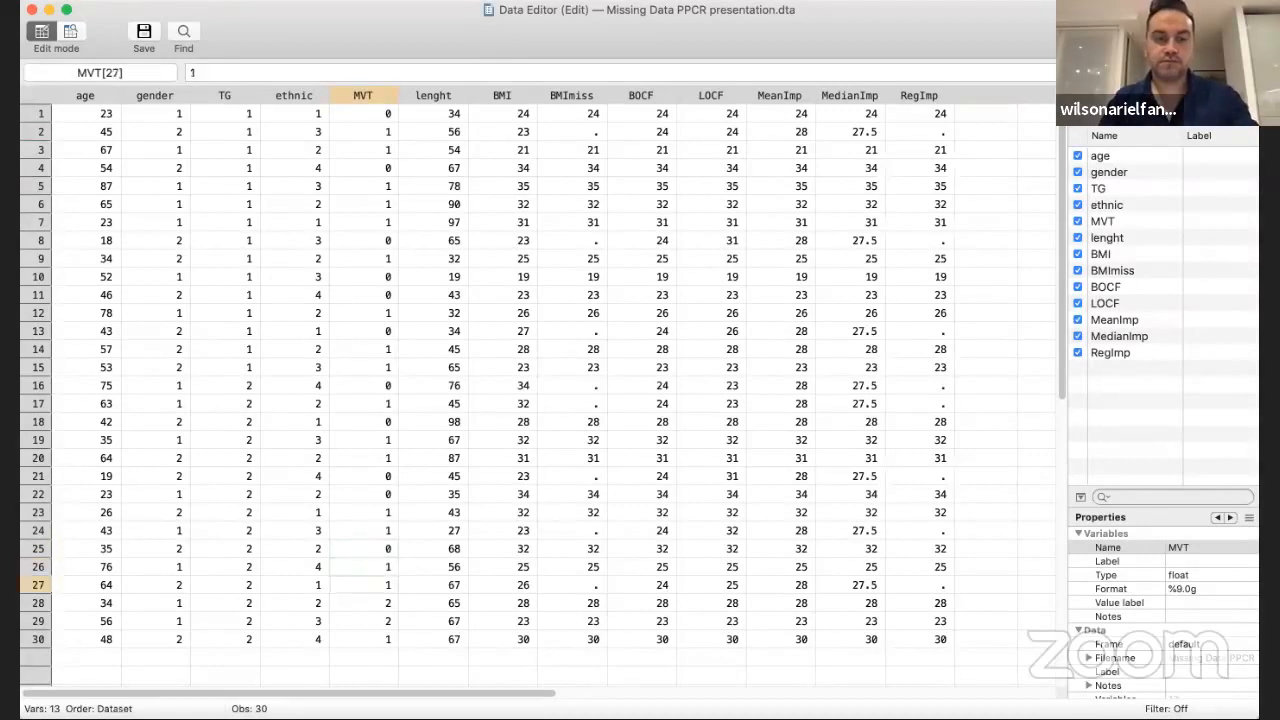
pyautogui.write('0')
pyautogui.press('Return')
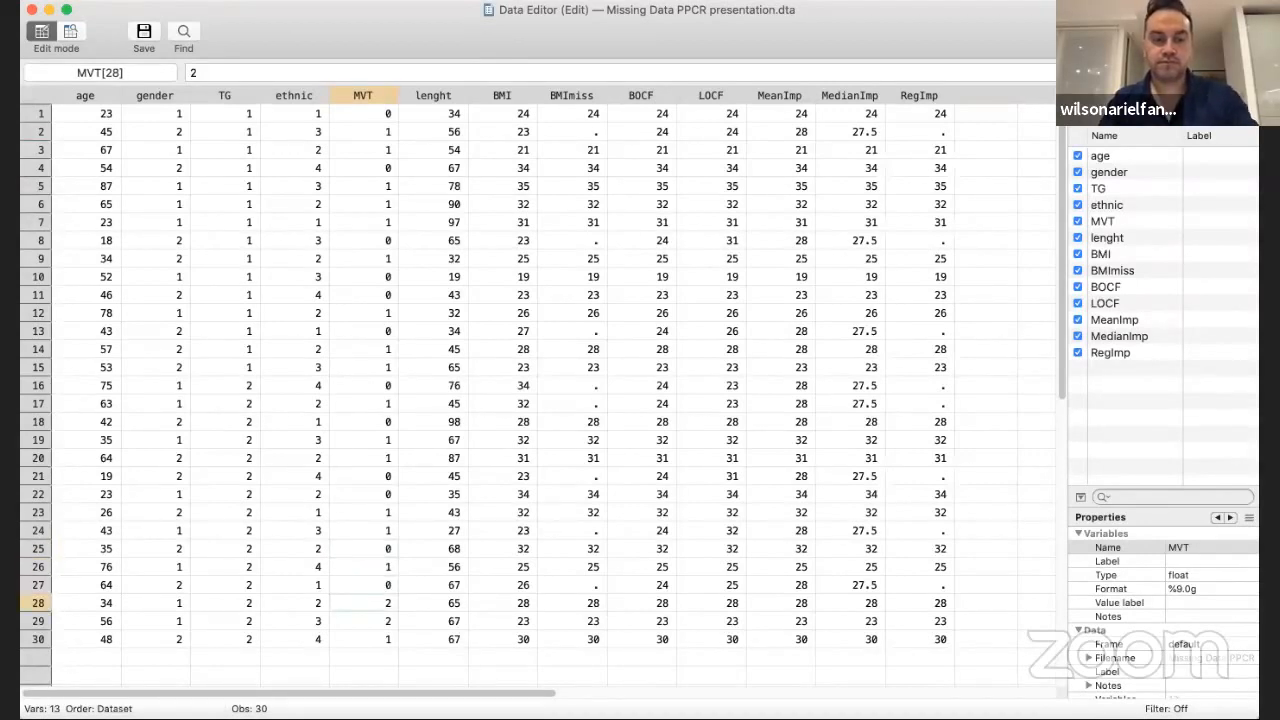
# Recode MVT in rows 28 to 30 as 1, 1 and 0
pyautogui.write('1')
pyautogui.press('Return')
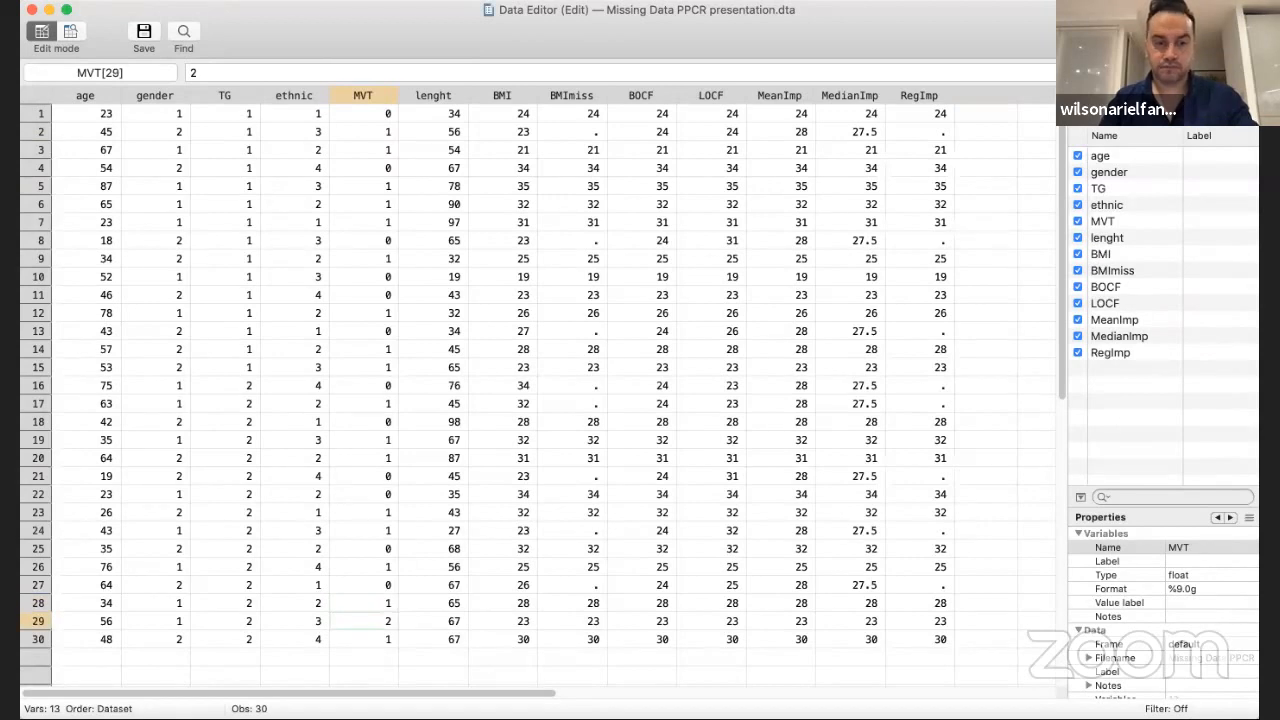
pyautogui.write('1')
pyautogui.press('Return')
pyautogui.write('0')
pyautogui.press('Return')
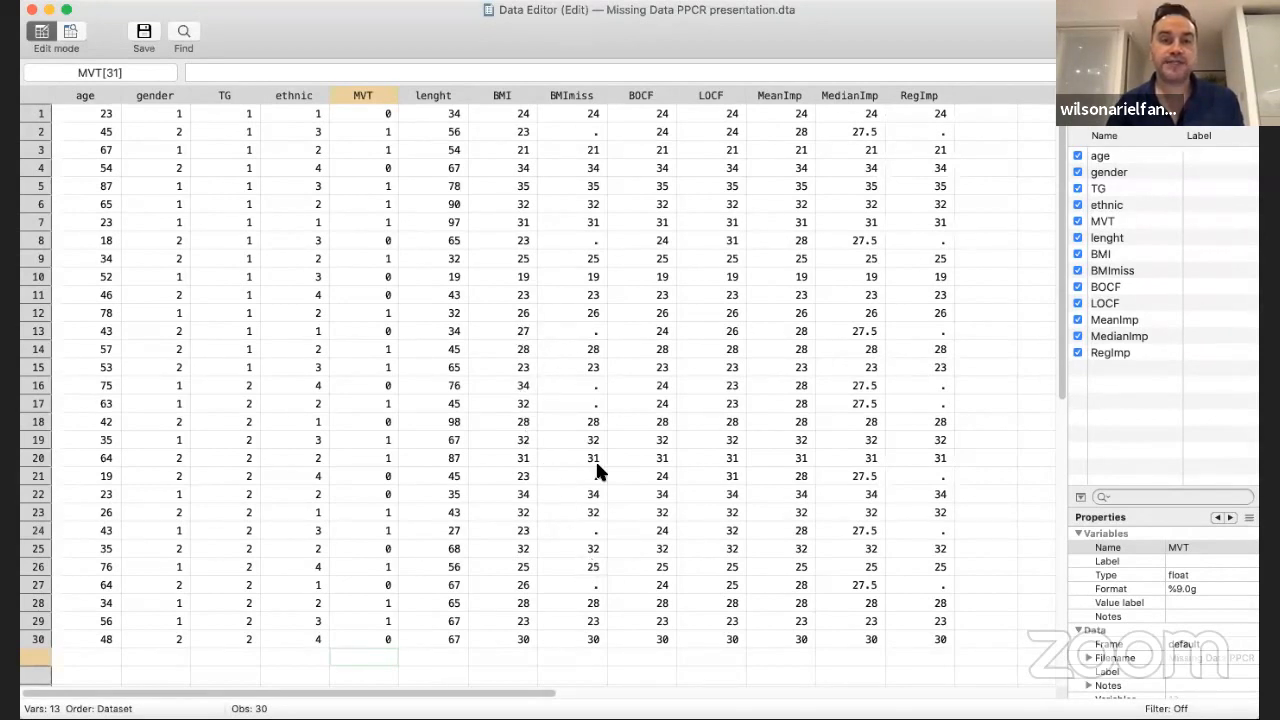
# Highlight all 30 rows of the BMImiss column to examine its missing values
pyautogui.click(592, 115)
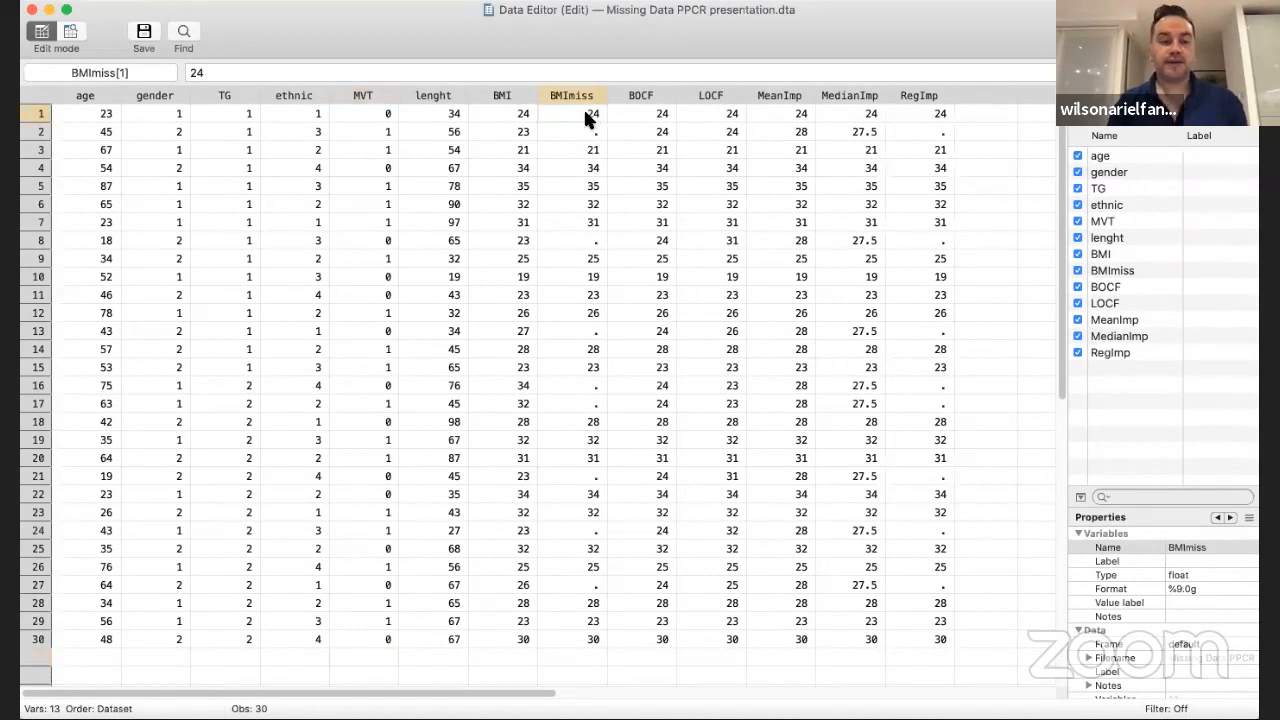
pyautogui.hotkey('shift', 'Down')
pyautogui.hotkey('shift', 'Down')
pyautogui.hotkey('shift', 'Down')
pyautogui.hotkey('shift', 'Down')
pyautogui.hotkey('shift', 'Down')
pyautogui.hotkey('shift', 'Down')
pyautogui.hotkey('shift', 'Down')
pyautogui.hotkey('shift', 'Down')
pyautogui.hotkey('shift', 'Down')
pyautogui.hotkey('shift', 'Down')
pyautogui.hotkey('shift', 'Down')
pyautogui.hotkey('shift', 'Down')
pyautogui.hotkey('shift', 'Down')
pyautogui.hotkey('shift', 'Down')
pyautogui.hotkey('shift', 'Down')
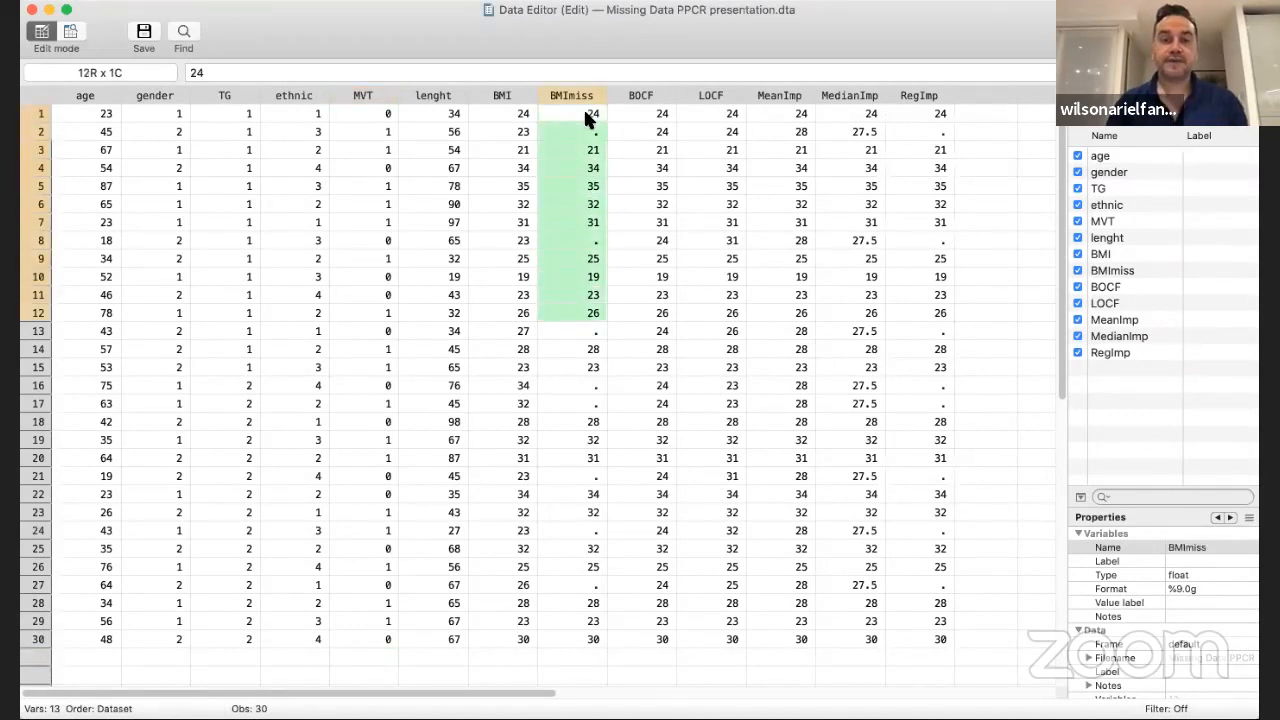
pyautogui.hotkey('shift', 'Down')
pyautogui.hotkey('shift', 'Down')
pyautogui.hotkey('shift', 'Down')
pyautogui.hotkey('shift', 'Down')
pyautogui.hotkey('shift', 'Down')
pyautogui.hotkey('shift', 'Down')
pyautogui.hotkey('shift', 'Down')
pyautogui.hotkey('shift', 'Down')
pyautogui.hotkey('shift', 'Down')
pyautogui.hotkey('shift', 'Down')
pyautogui.hotkey('shift', 'Down')
pyautogui.hotkey('shift', 'Down')
pyautogui.hotkey('shift', 'Down')
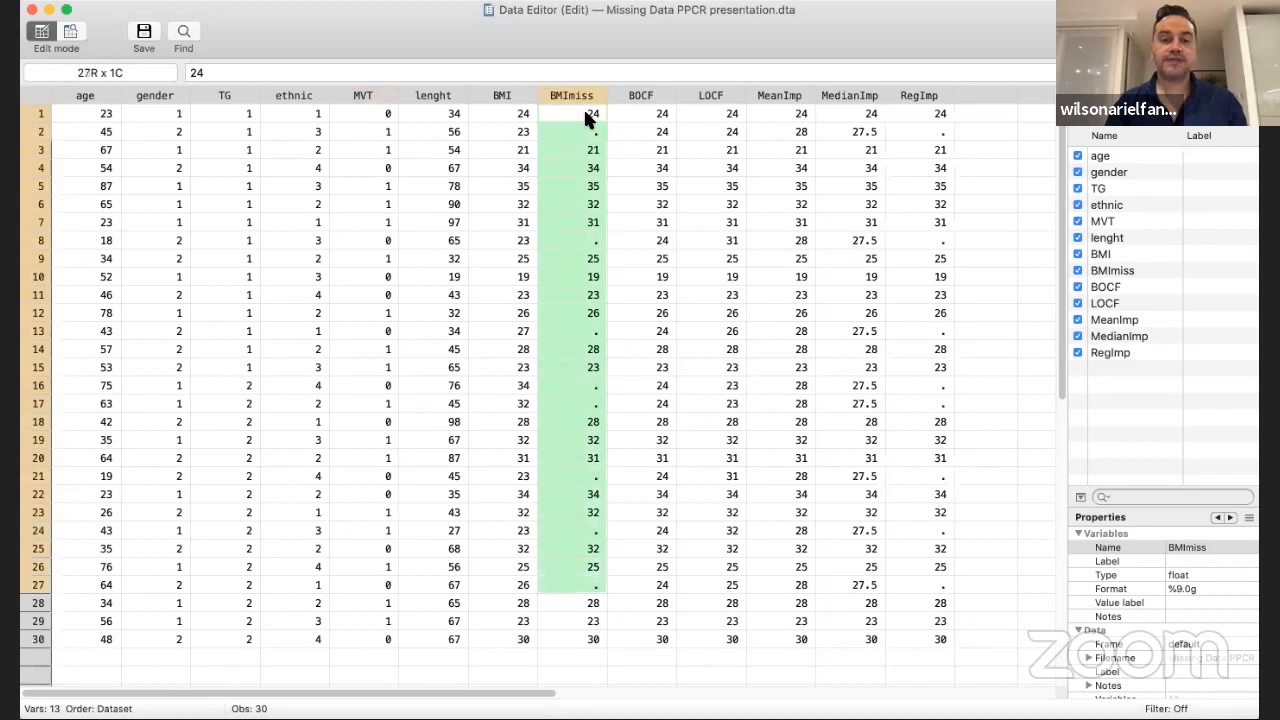
pyautogui.hotkey('shift', 'Down')
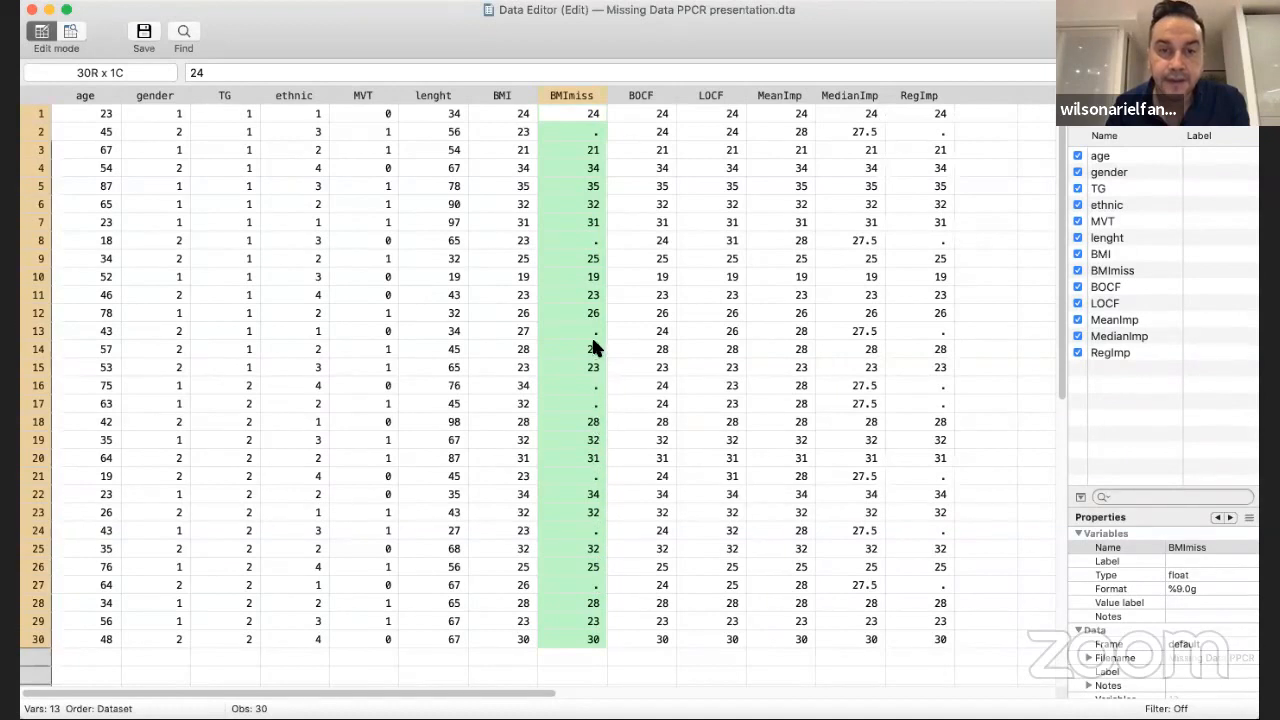
# Set the imputed BOCF values in rows 2, 8 and 13 to 19
pyautogui.click(655, 132)
pyautogui.write('19')
pyautogui.press('Return')
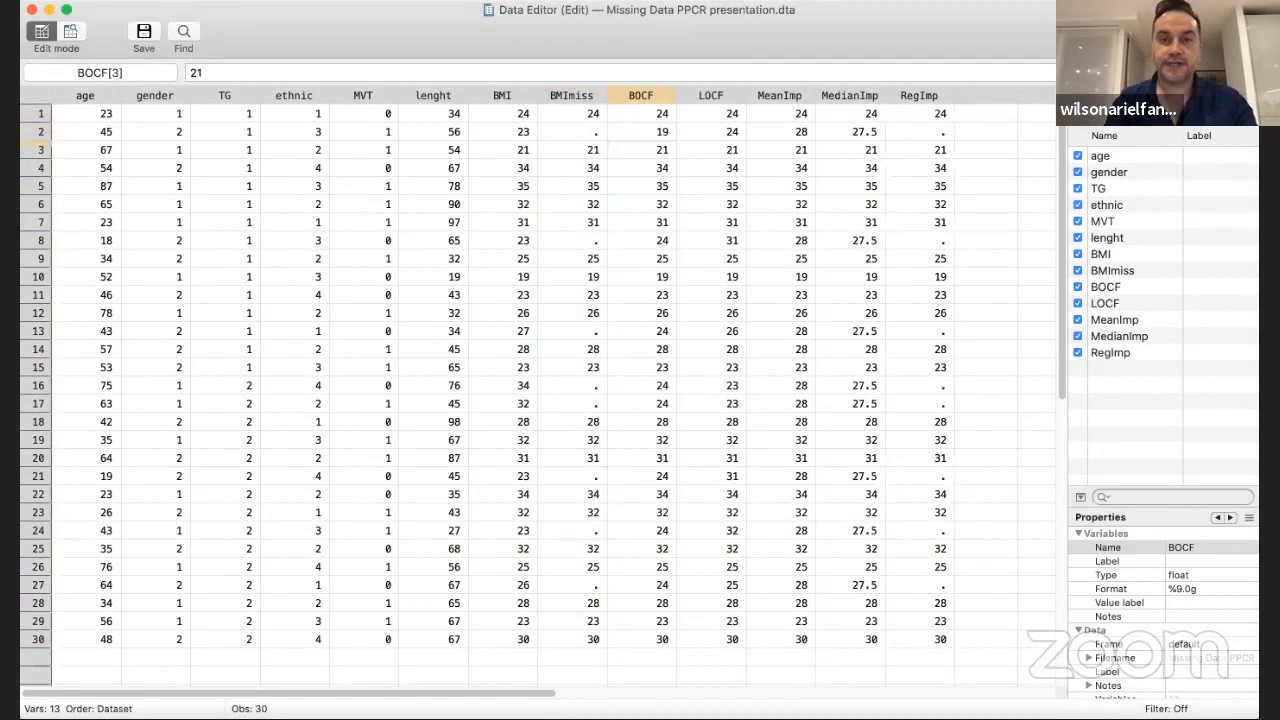
pyautogui.click(657, 240)
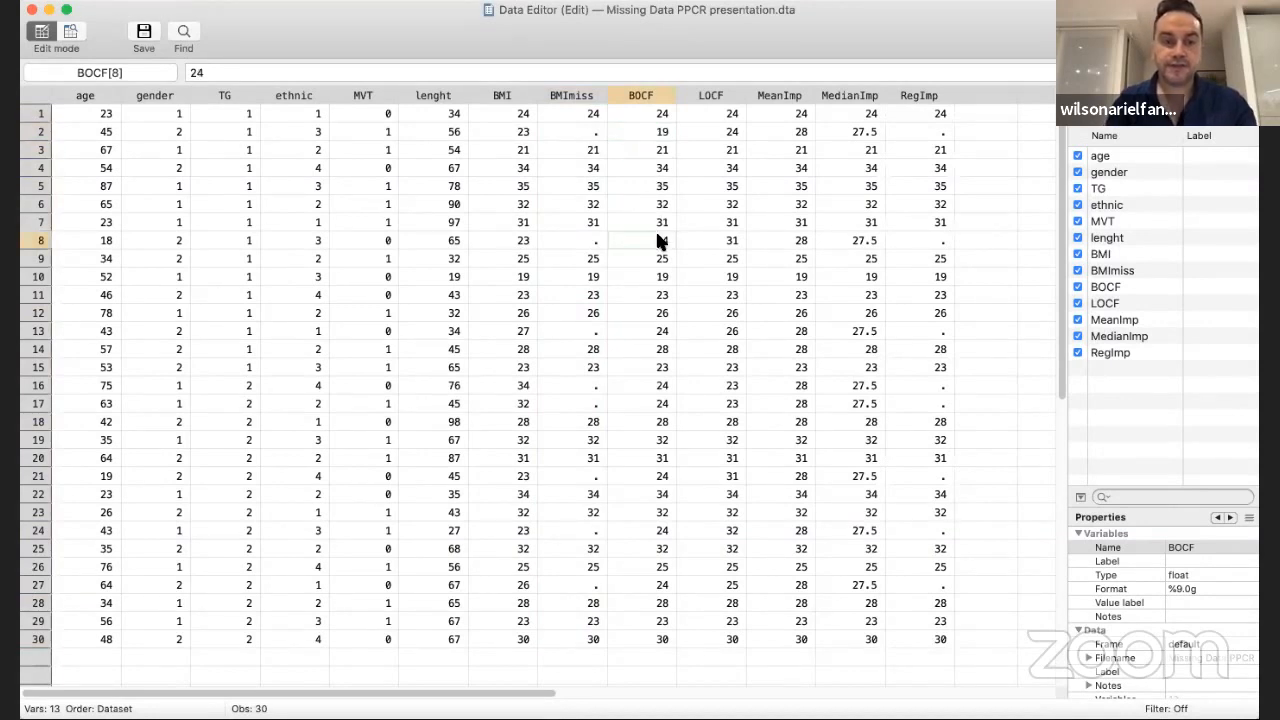
pyautogui.write('19')
pyautogui.press('Return')
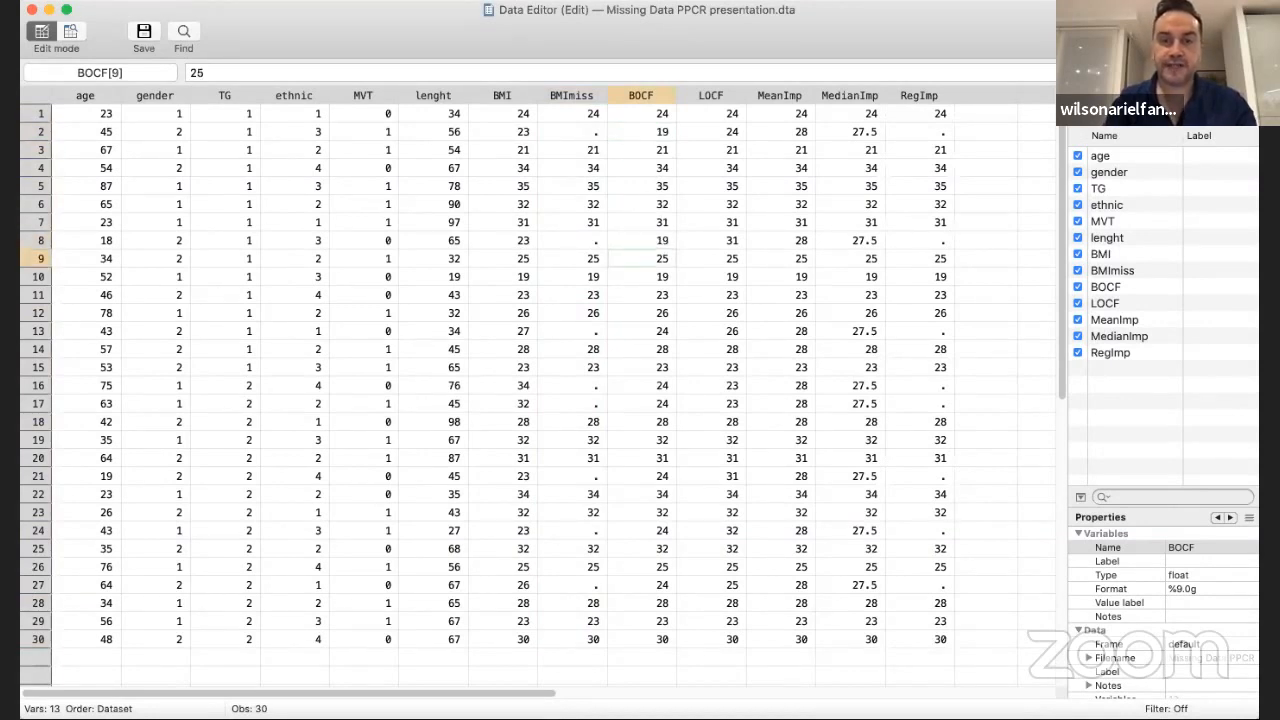
pyautogui.click(657, 333)
pyautogui.write('19')
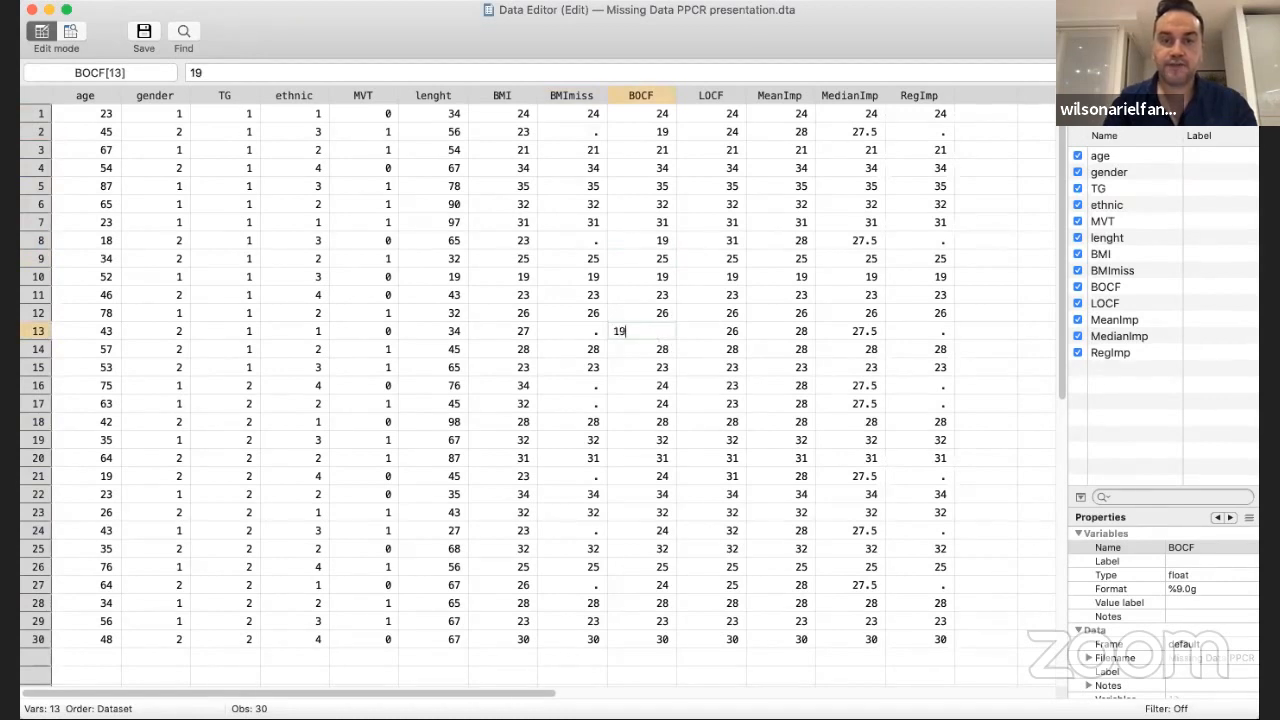
pyautogui.press('Return')
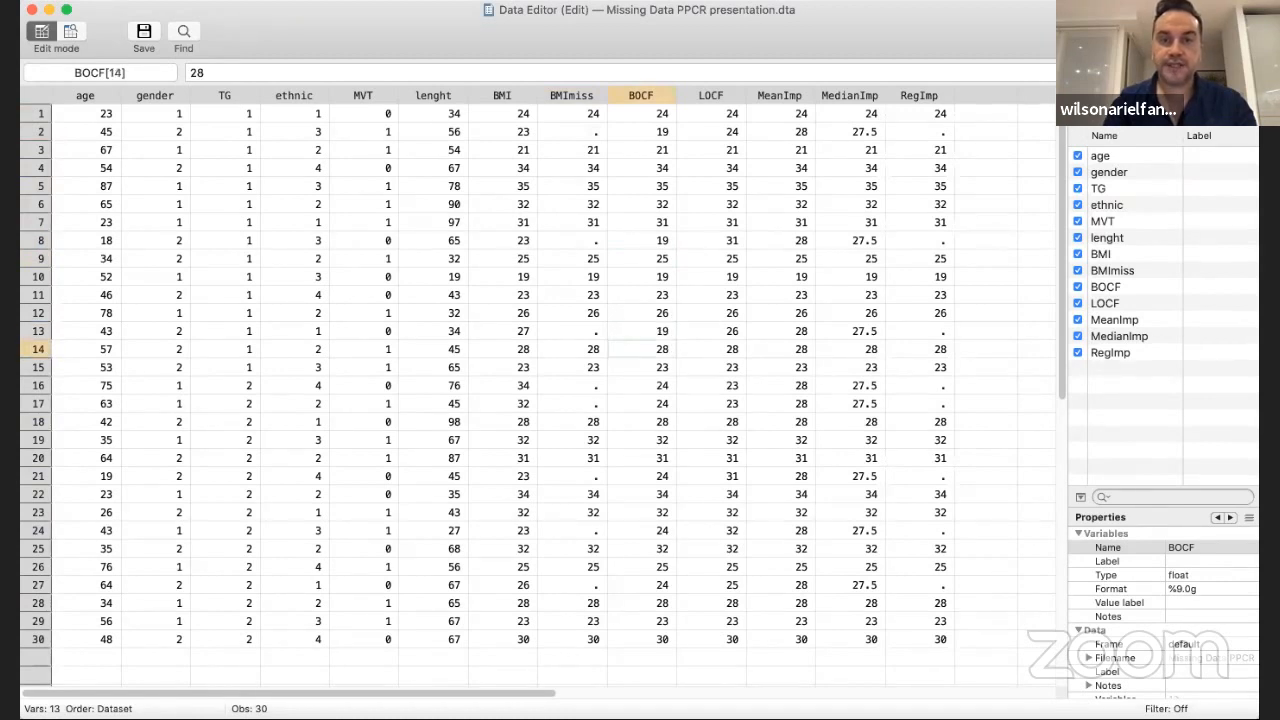
# Set the imputed BOCF values in rows 16, 17 and 21 to 19
pyautogui.click(643, 386)
pyautogui.write('19')
pyautogui.press('Return')
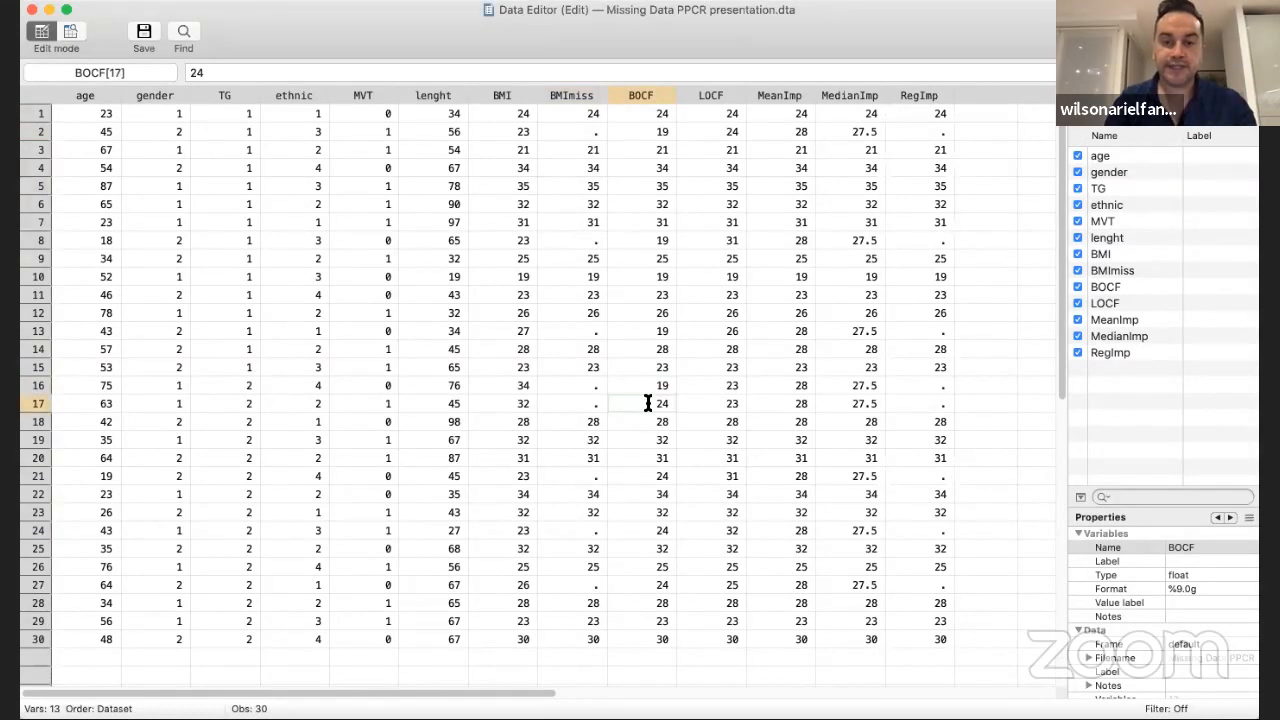
pyautogui.write('19')
pyautogui.press('Return')
pyautogui.click(647, 470)
pyautogui.write('19')
pyautogui.press('Return')
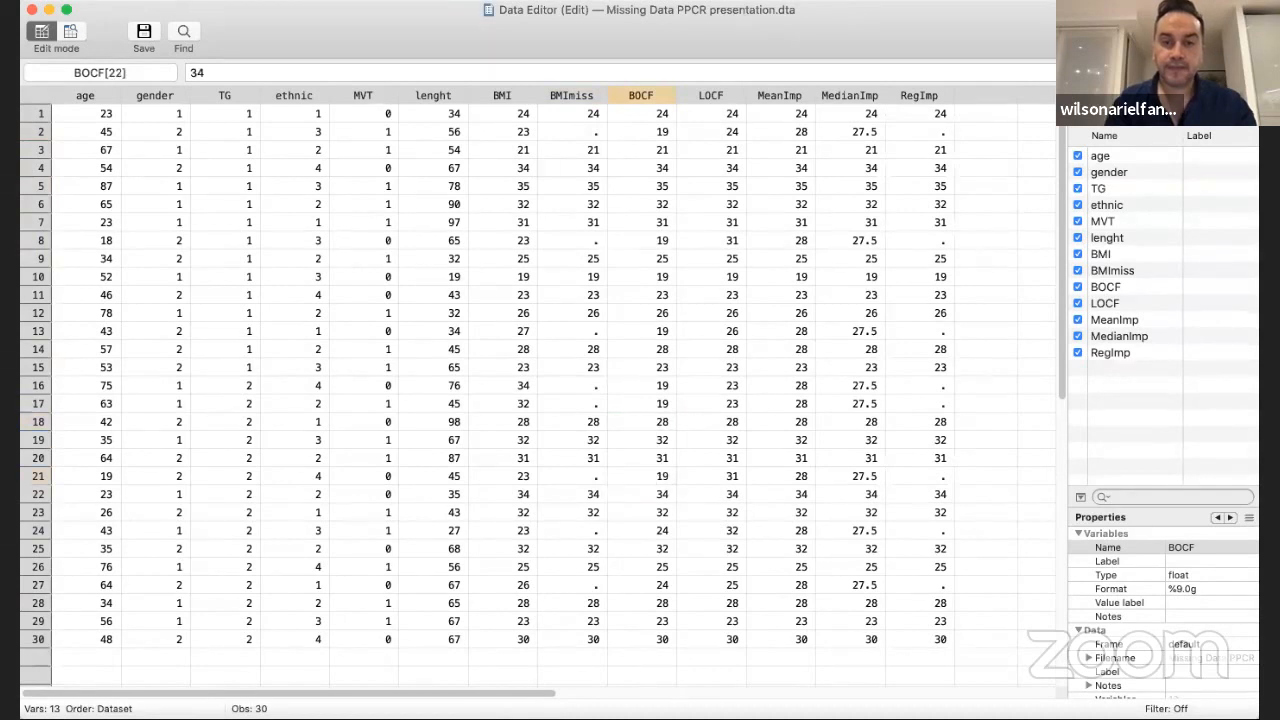
# Set the imputed BOCF values in rows 24 and 27 to 19
pyautogui.click(641, 523)
pyautogui.write('19')
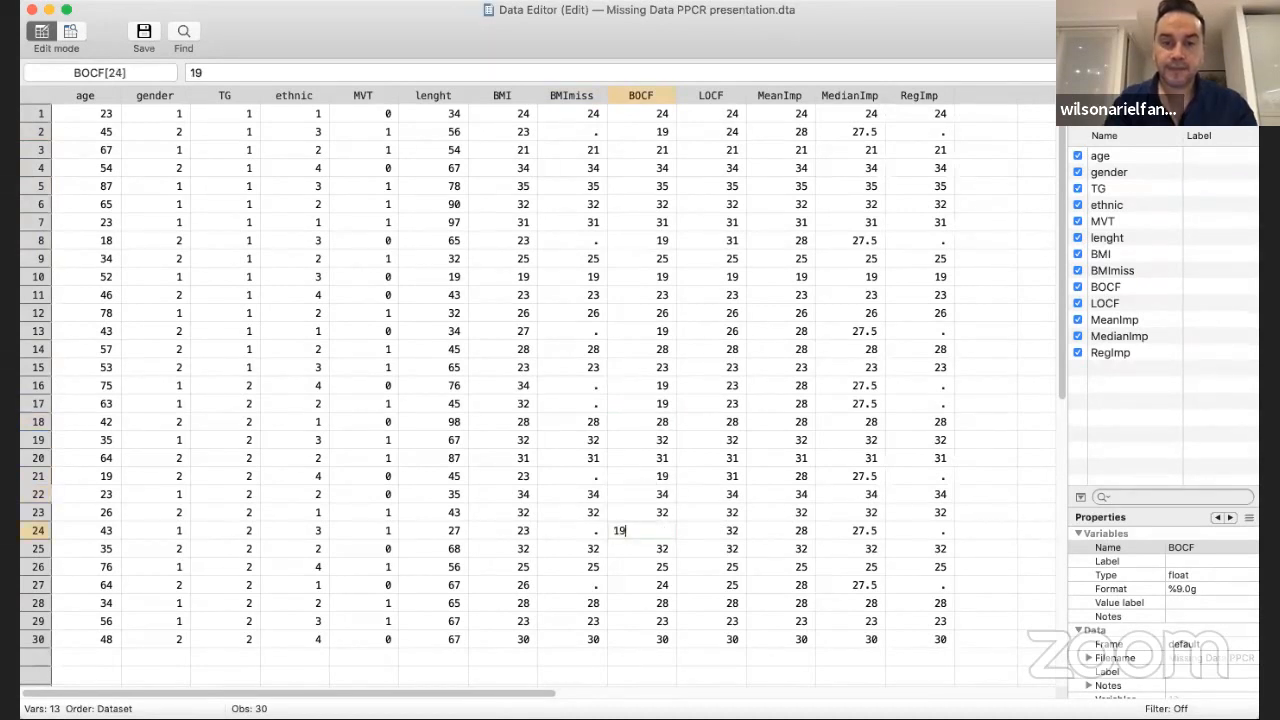
pyautogui.press('Return')
pyautogui.click(639, 583)
pyautogui.write('19')
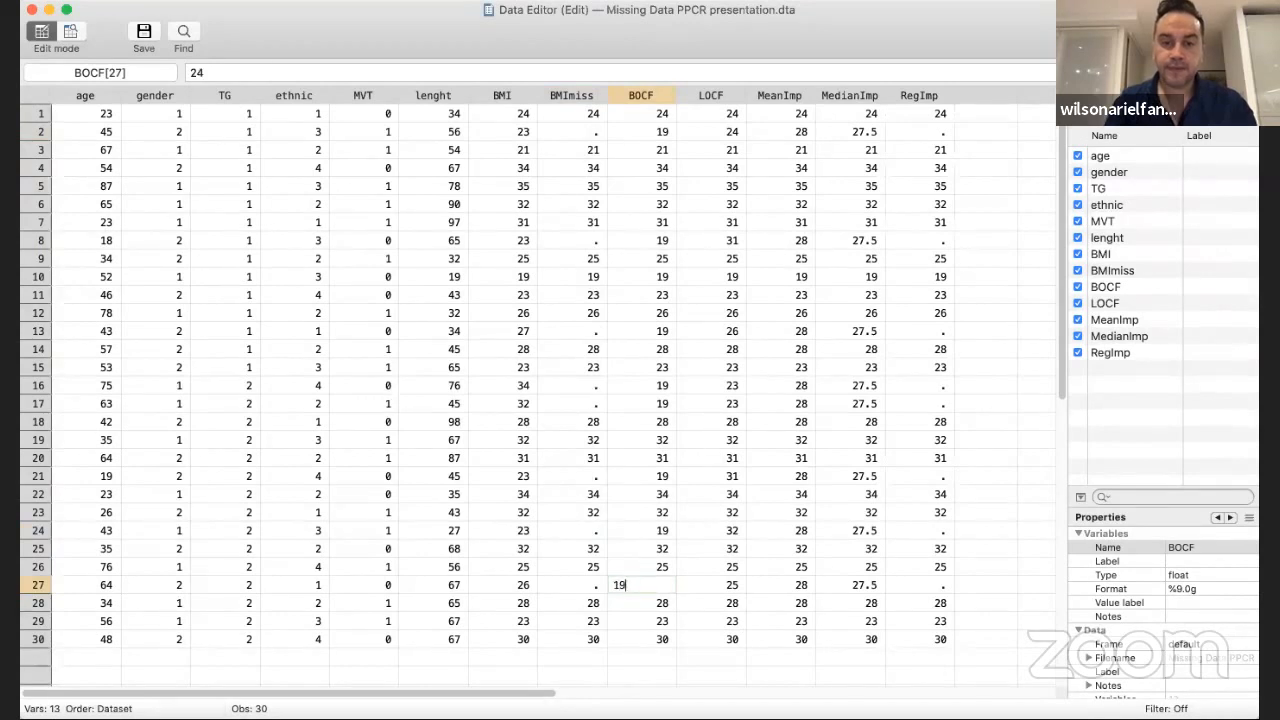
pyautogui.press('Return')
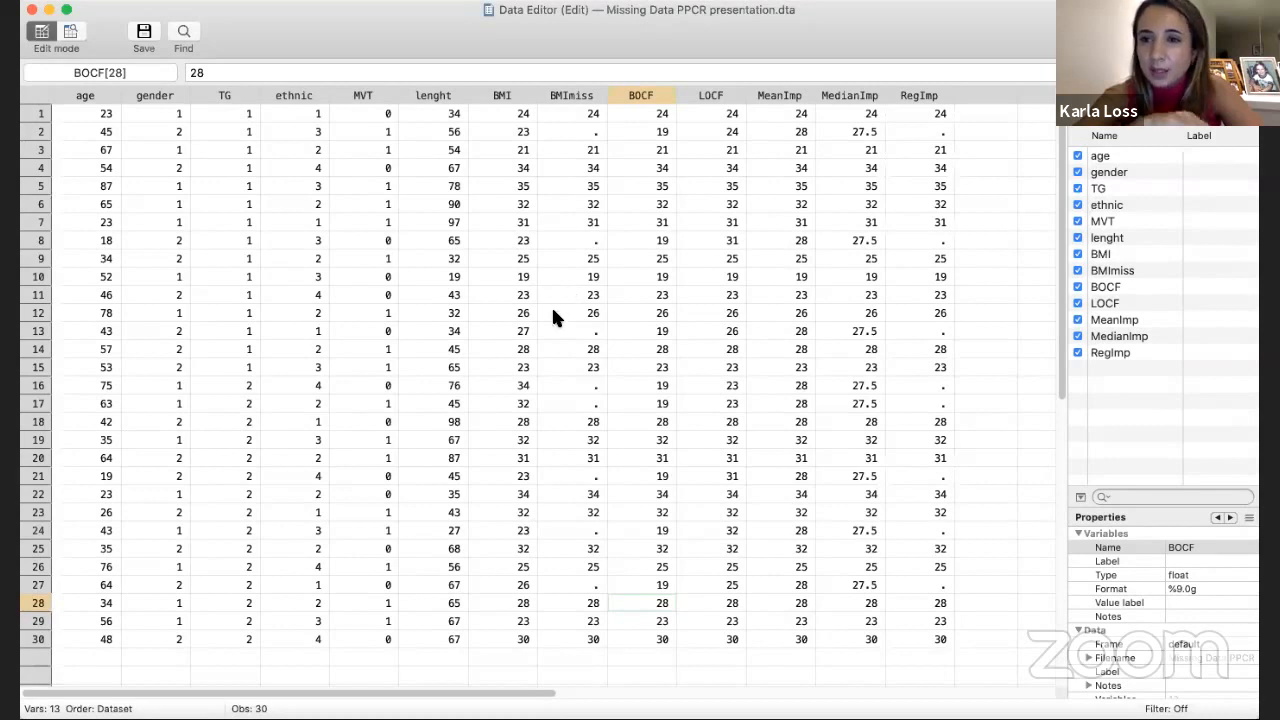
# Inspect BMI in row 10, the missing BMImiss entry in row 8, and the BOCF values in rows 6 to 10
pyautogui.click(507, 277)
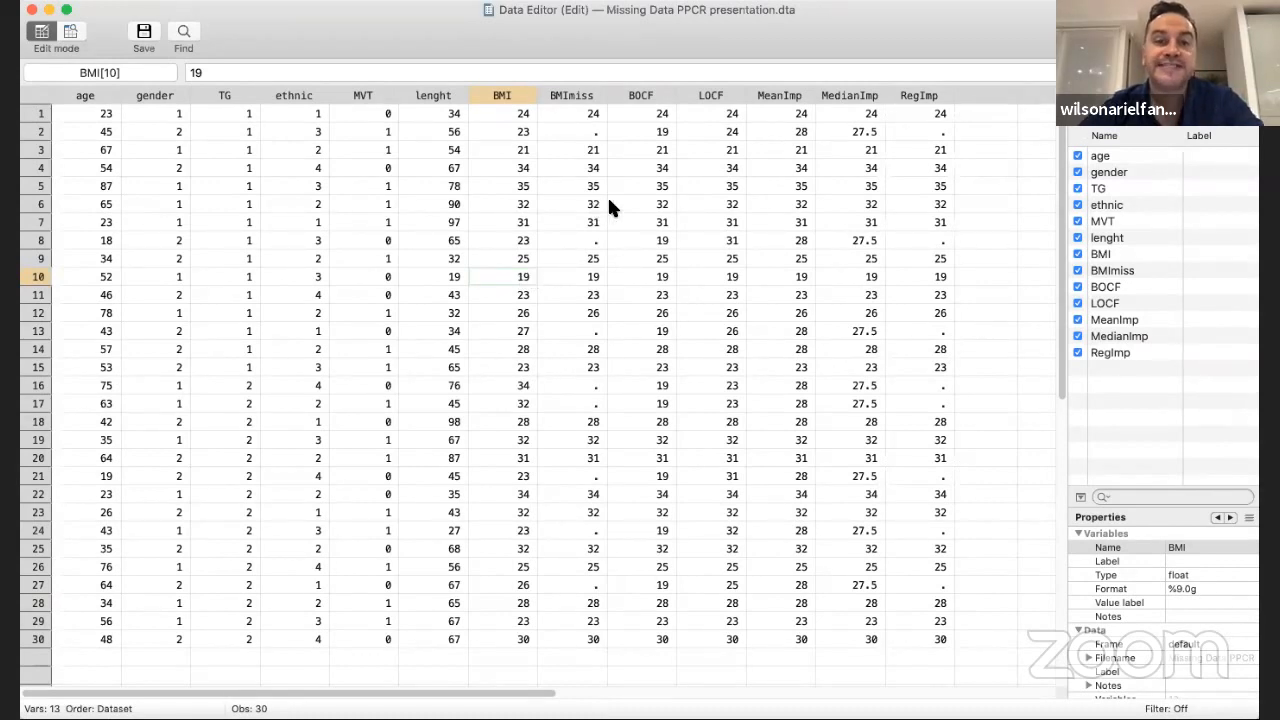
pyautogui.click(563, 245)
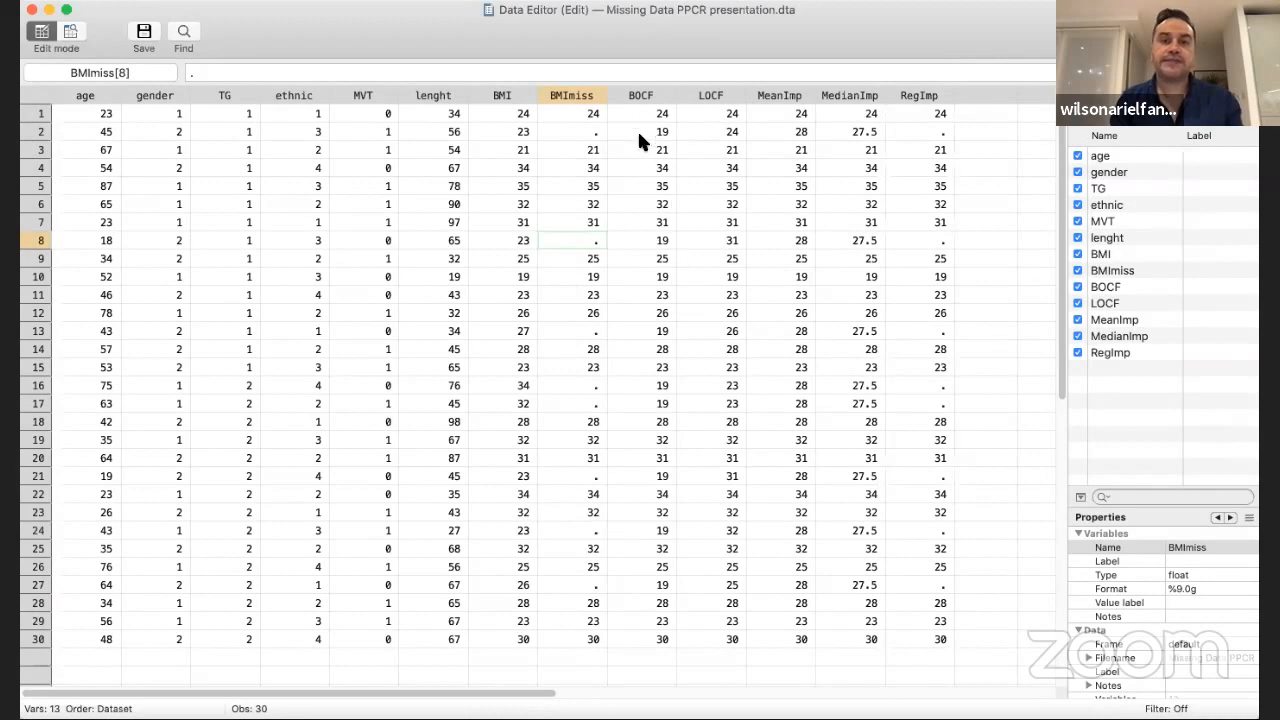
pyautogui.click(635, 205)
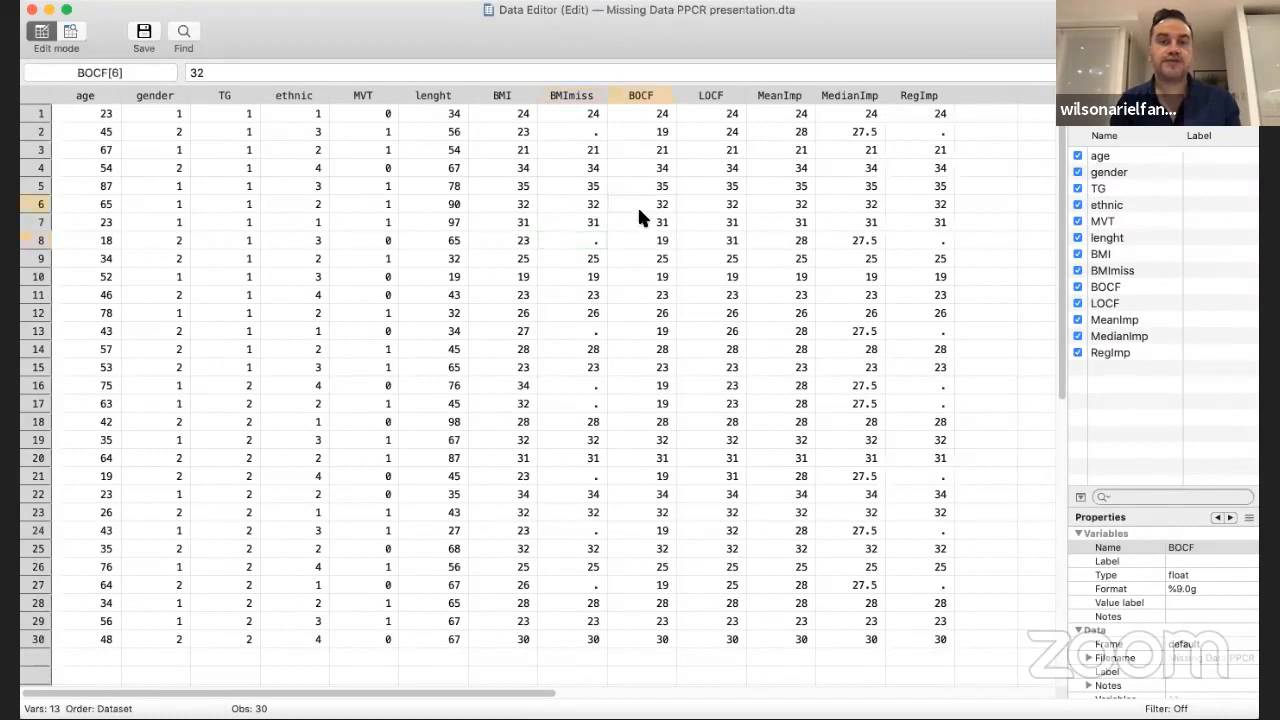
pyautogui.click(639, 216)
pyautogui.click(640, 241)
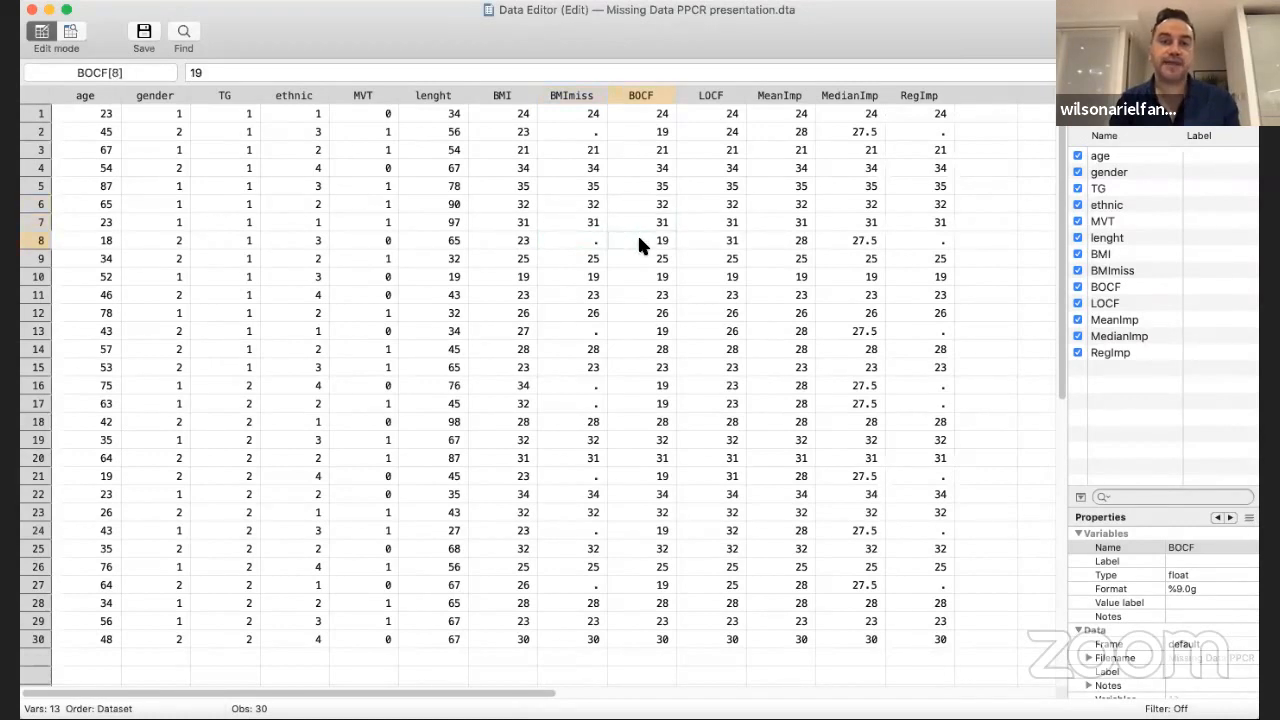
pyautogui.click(646, 262)
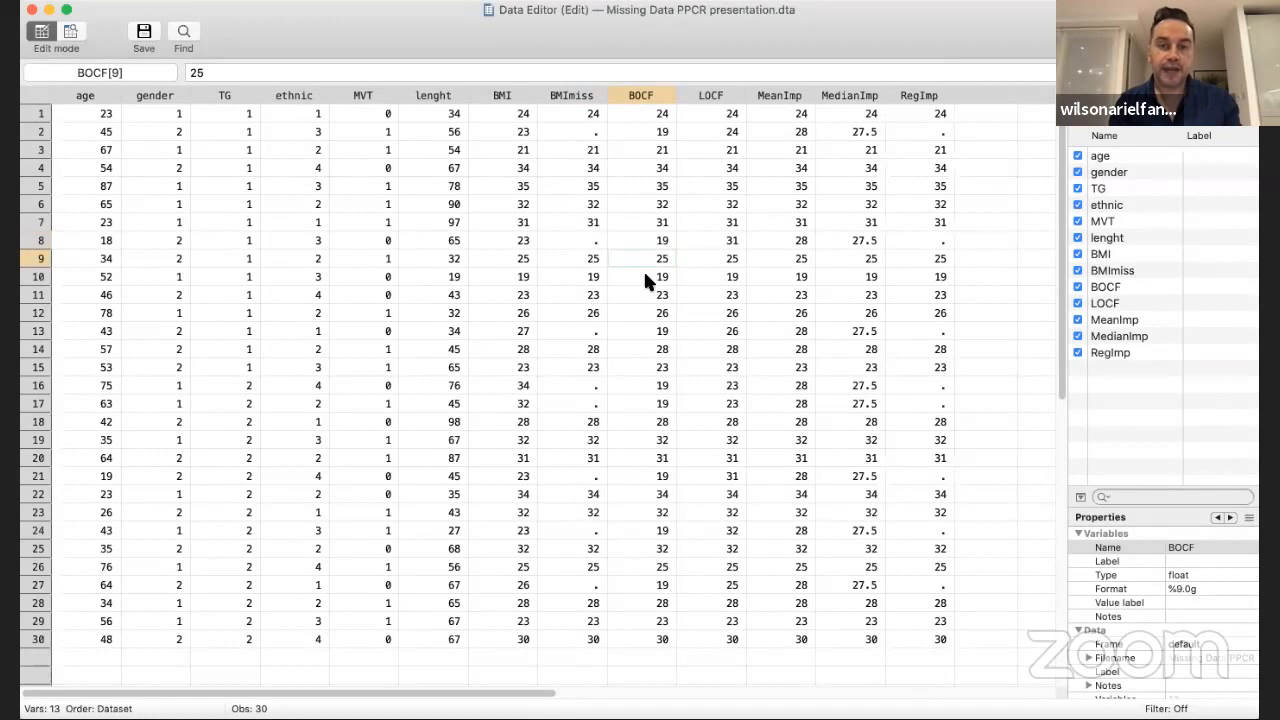
pyautogui.click(643, 276)
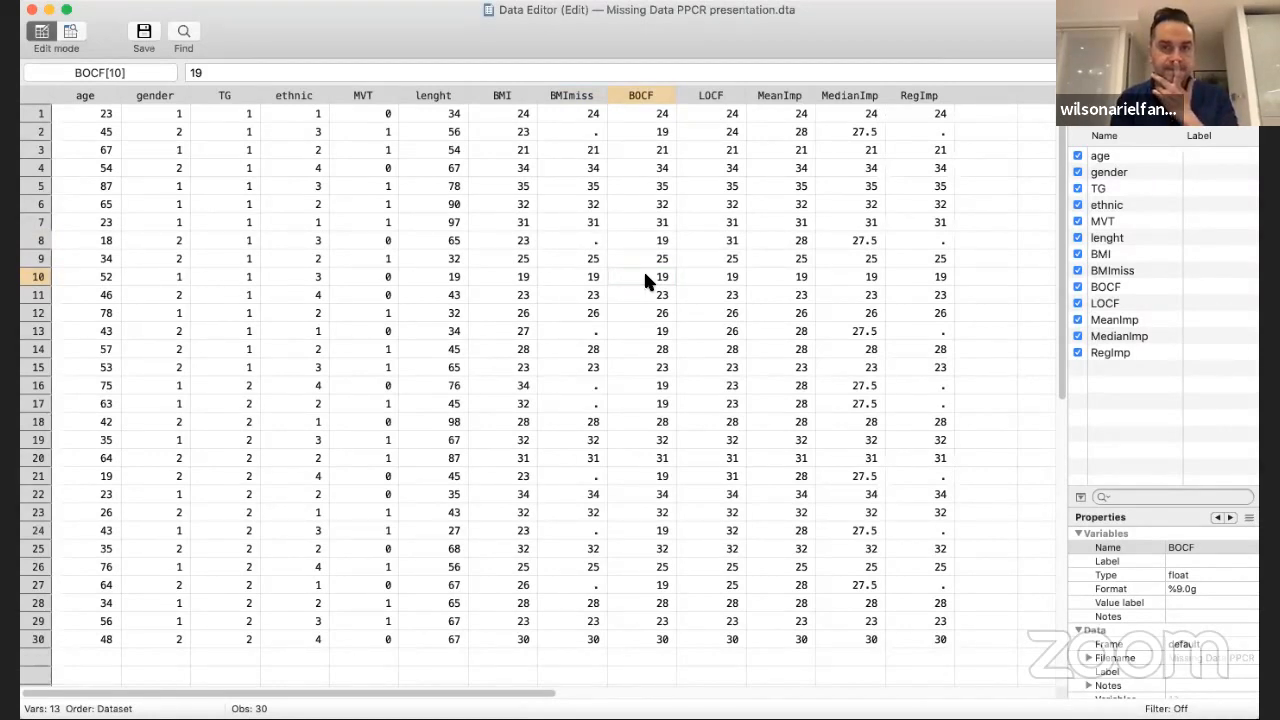
# Check individual LOCF values and highlight rows 1 to 29 of BOCF and LOCF to compare the two imputations
pyautogui.click(716, 112)
pyautogui.press('Down')
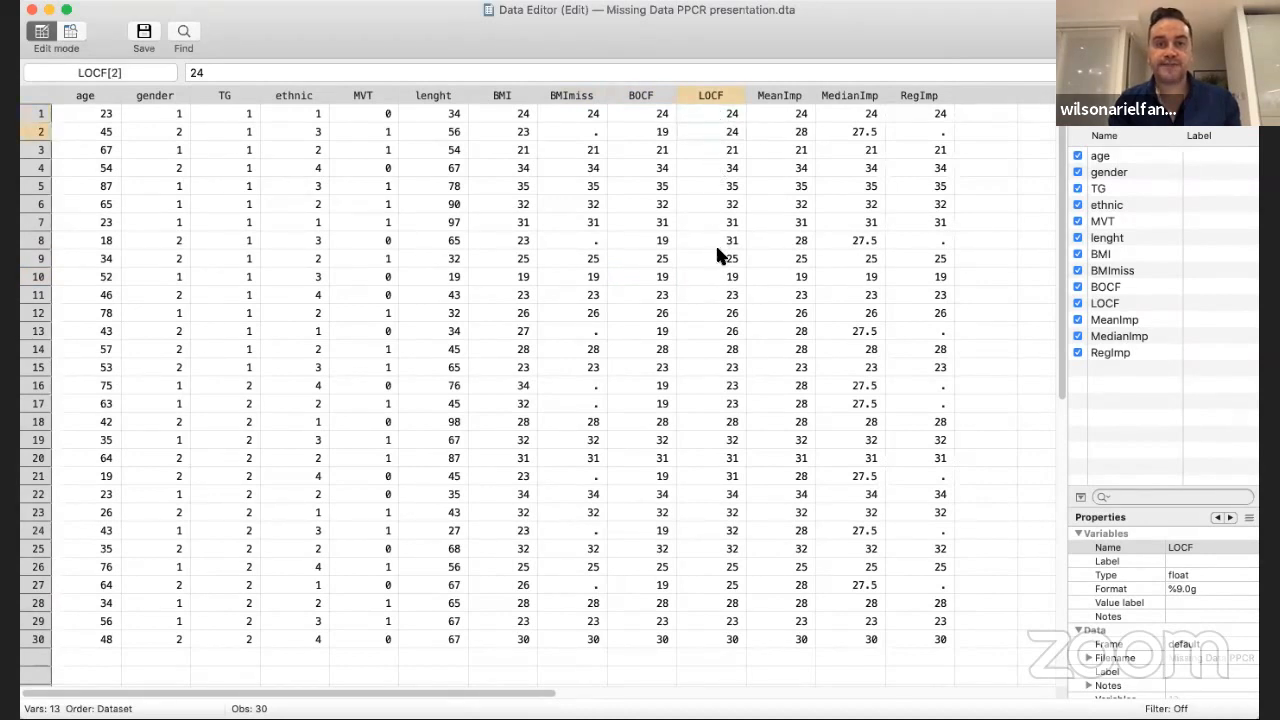
pyautogui.click(711, 276)
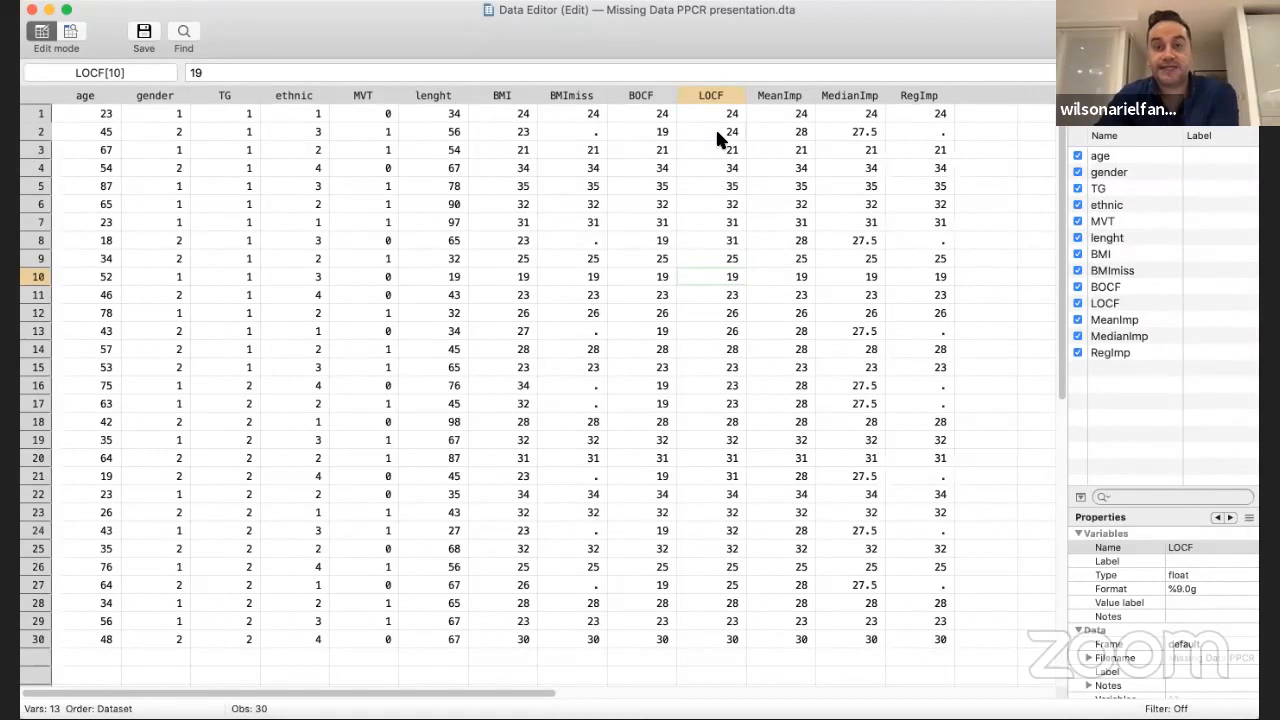
pyautogui.moveTo(662, 113); pyautogui.dragTo(730, 240)
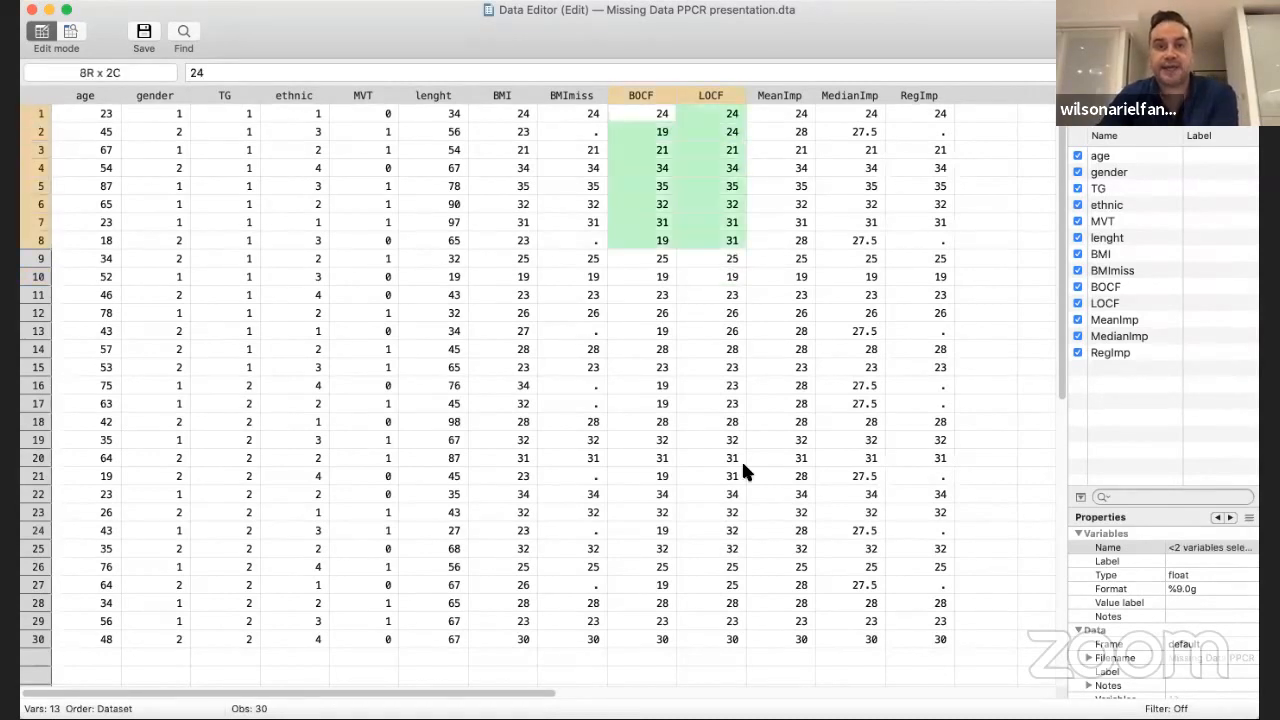
pyautogui.moveTo(743, 464); pyautogui.dragTo(693, 614)
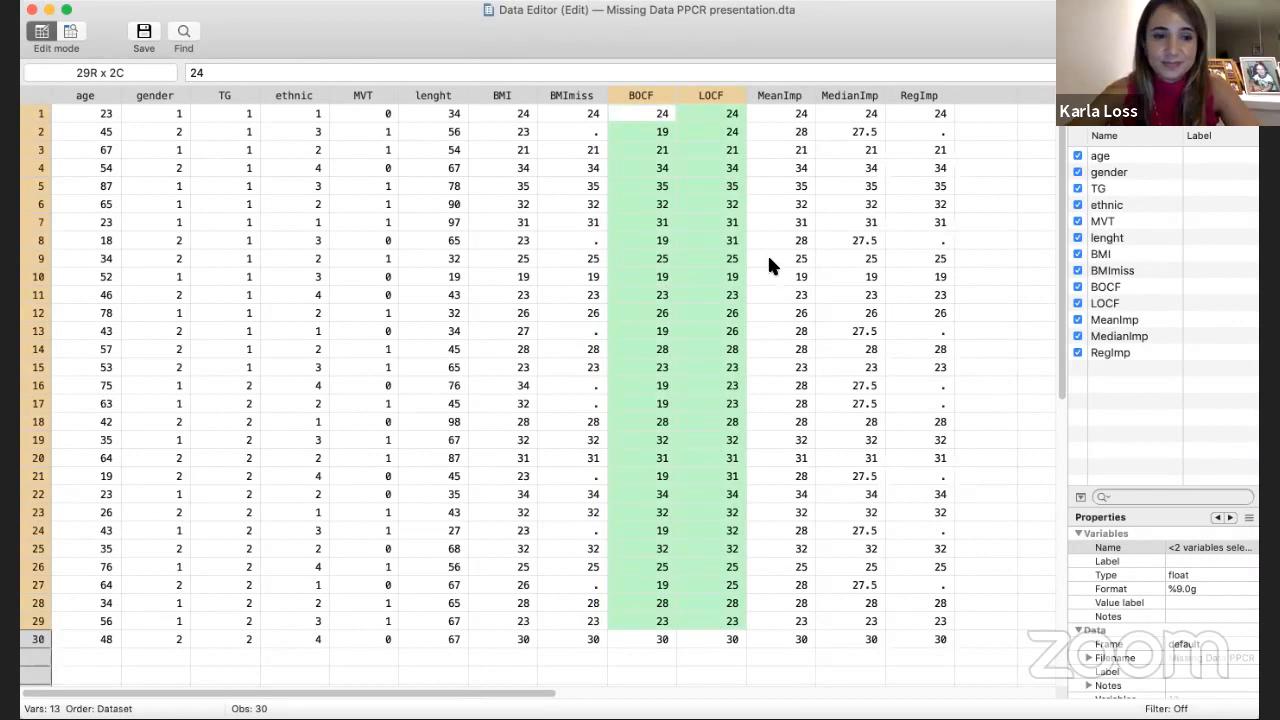
# Highlight the MeanImp and MedianImp columns, each in turn and together with BOCF and LOCF, to compare the imputation methods
pyautogui.click(781, 113)
pyautogui.moveTo(783, 117); pyautogui.dragTo(810, 620)
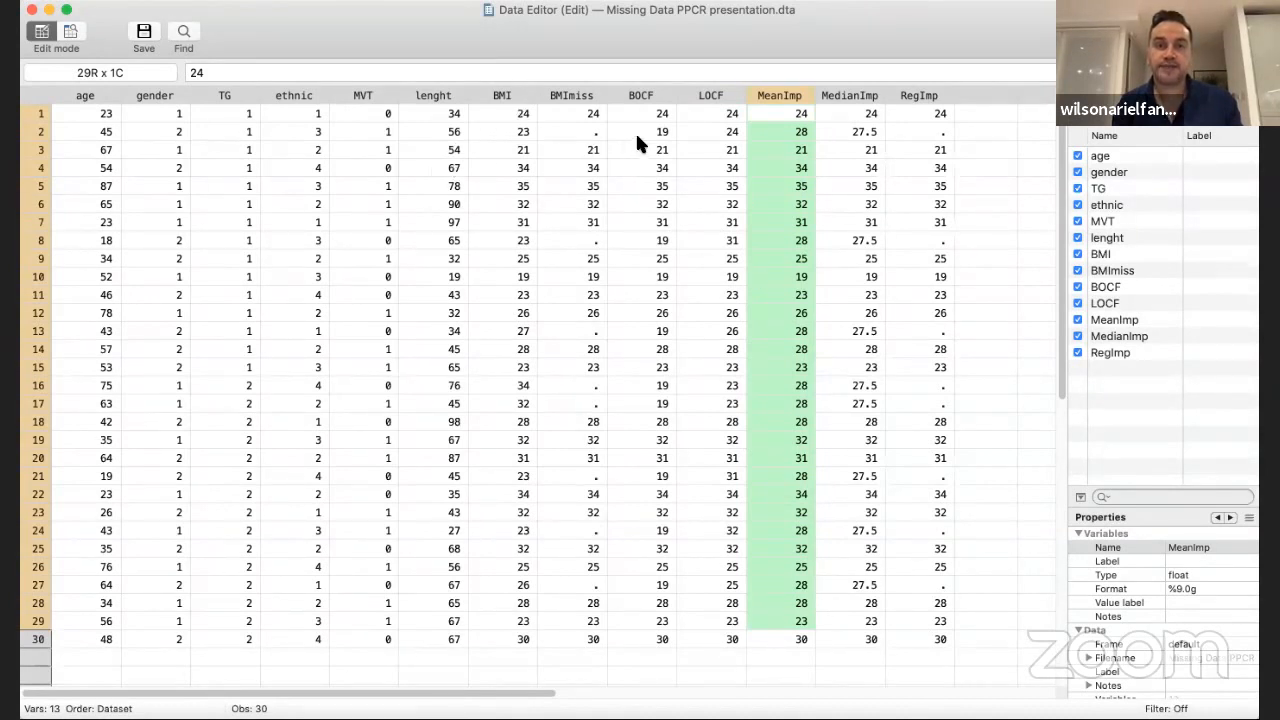
pyautogui.moveTo(637, 113); pyautogui.dragTo(787, 651)
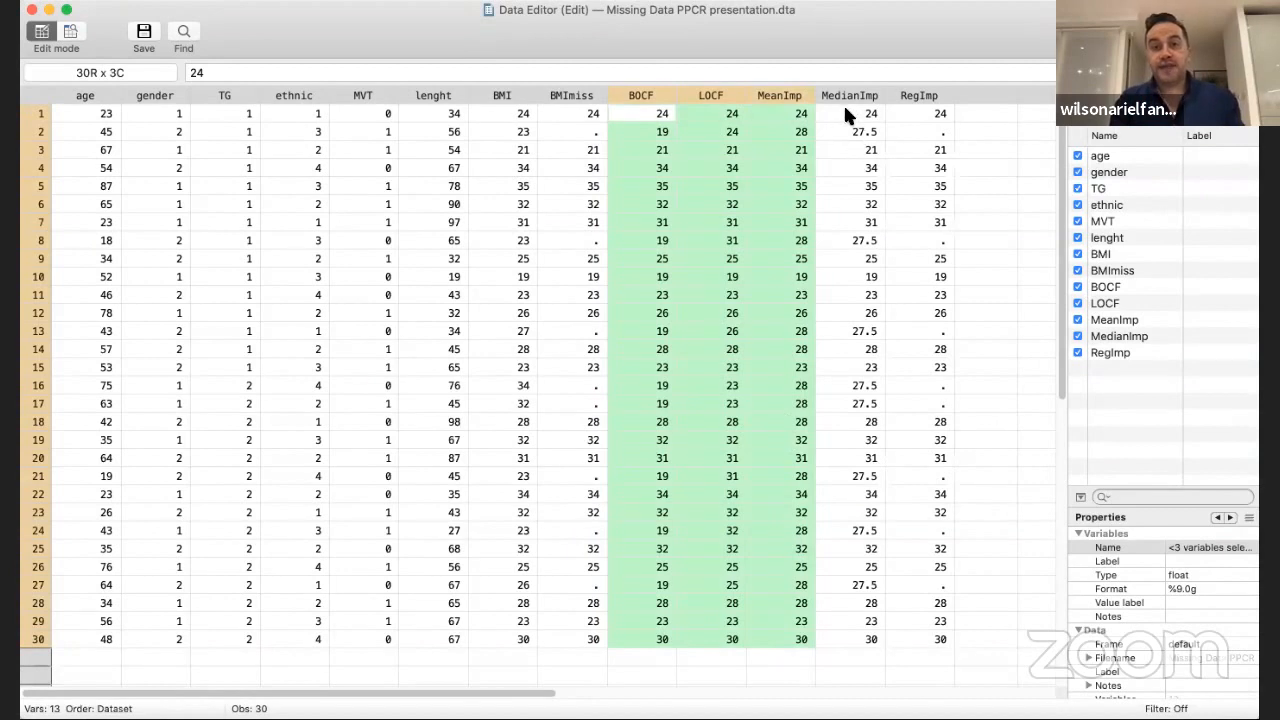
pyautogui.moveTo(843, 112); pyautogui.dragTo(872, 628)
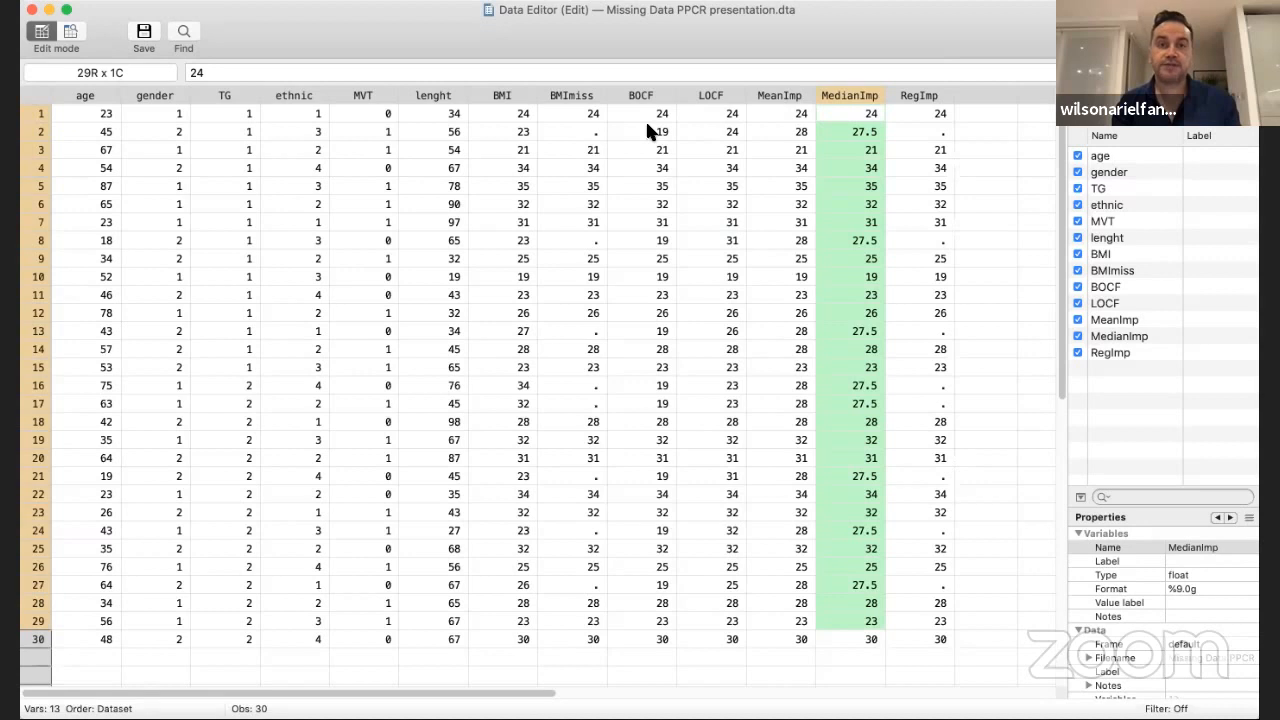
pyautogui.moveTo(648, 114); pyautogui.dragTo(845, 632)
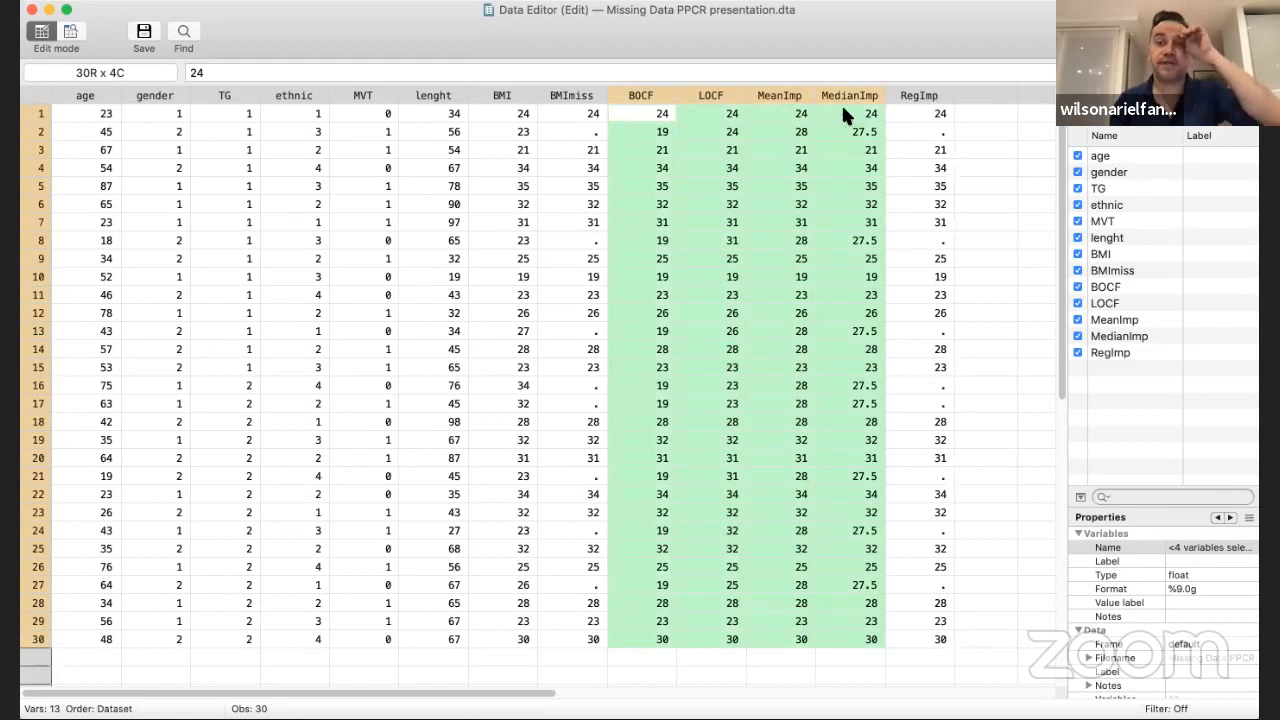
pyautogui.hscroll(2, 940, 142)
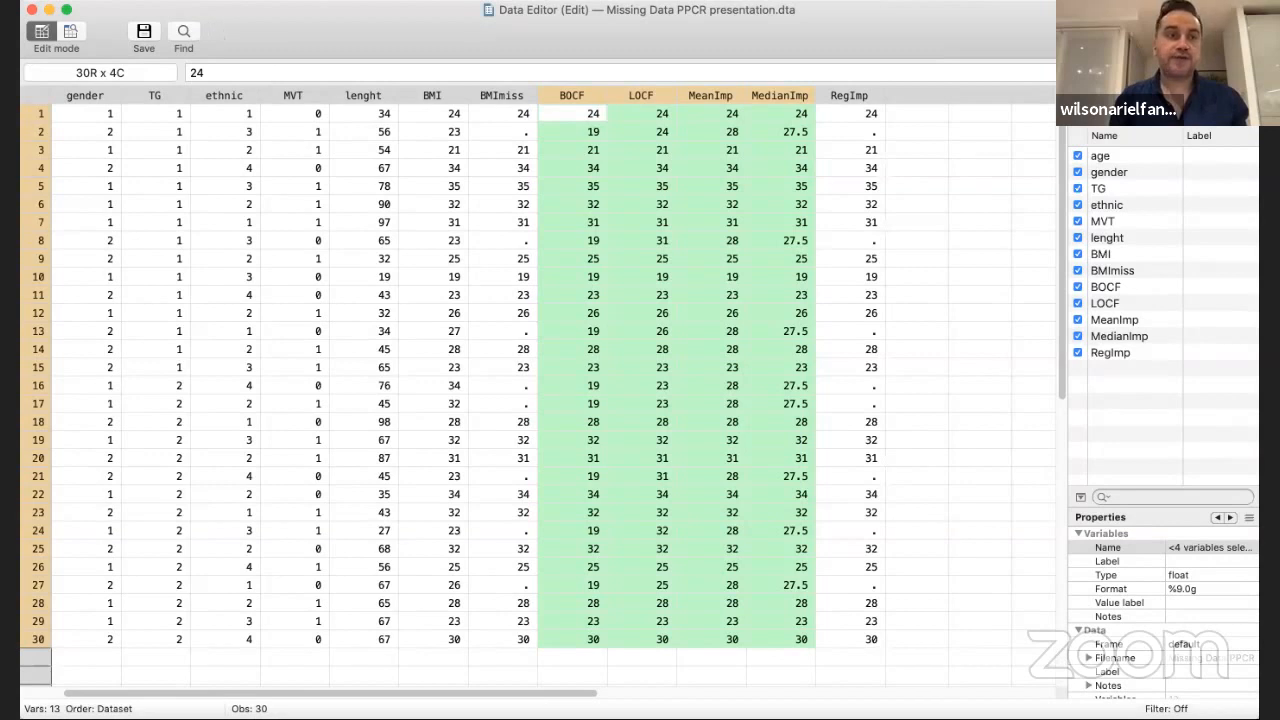
# Close the data editor and run a linear regression of BMImiss on age, gender, ethnic and lenght
pyautogui.click(32, 12)
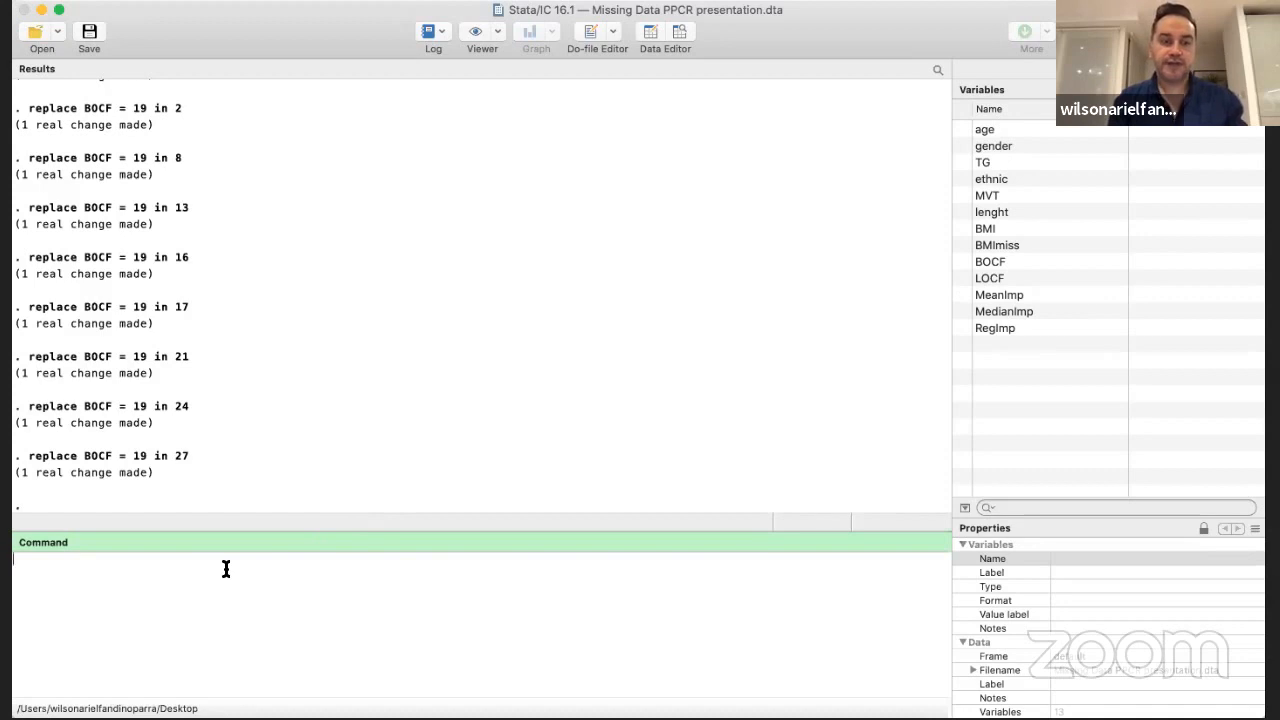
pyautogui.write('reg')
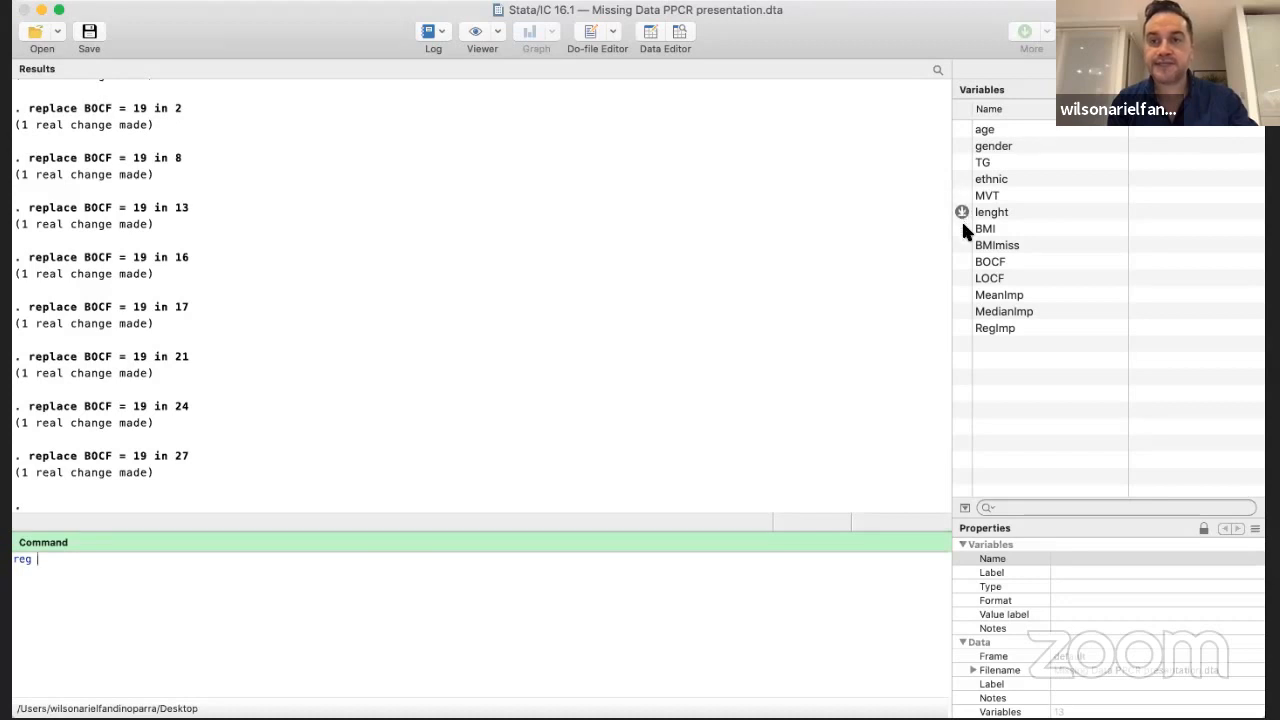
pyautogui.click(962, 247)
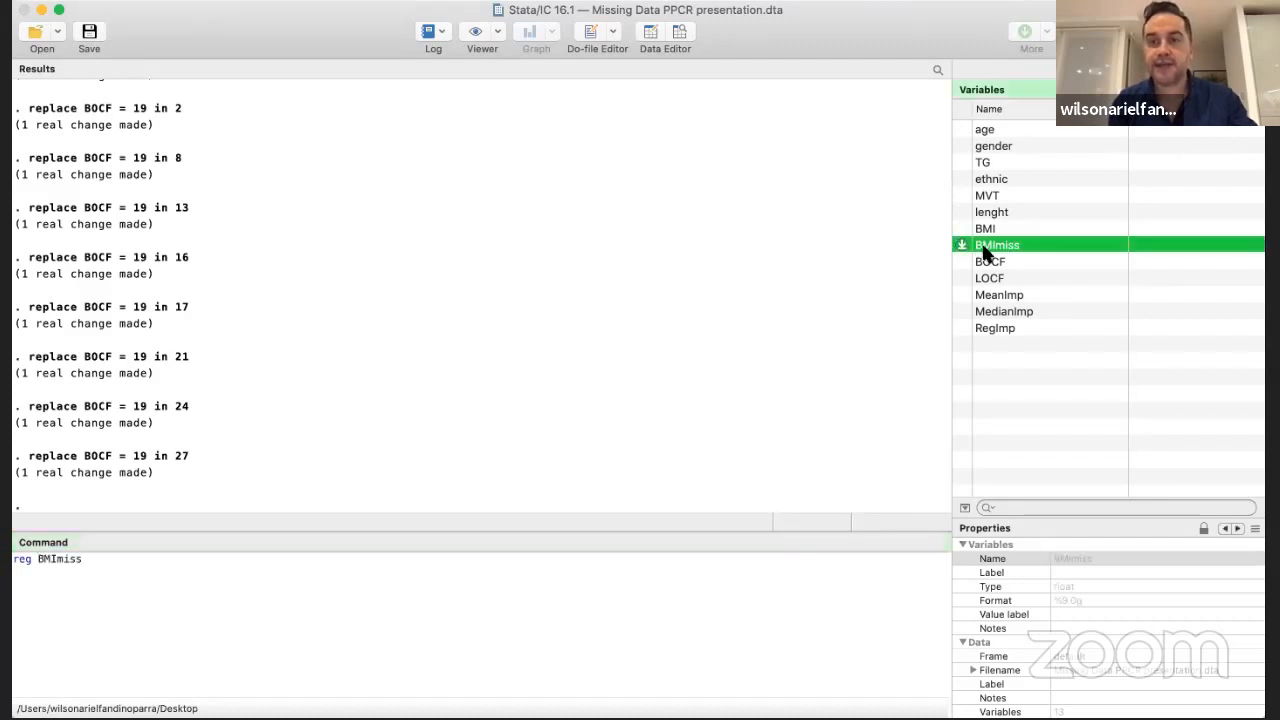
pyautogui.click(116, 567)
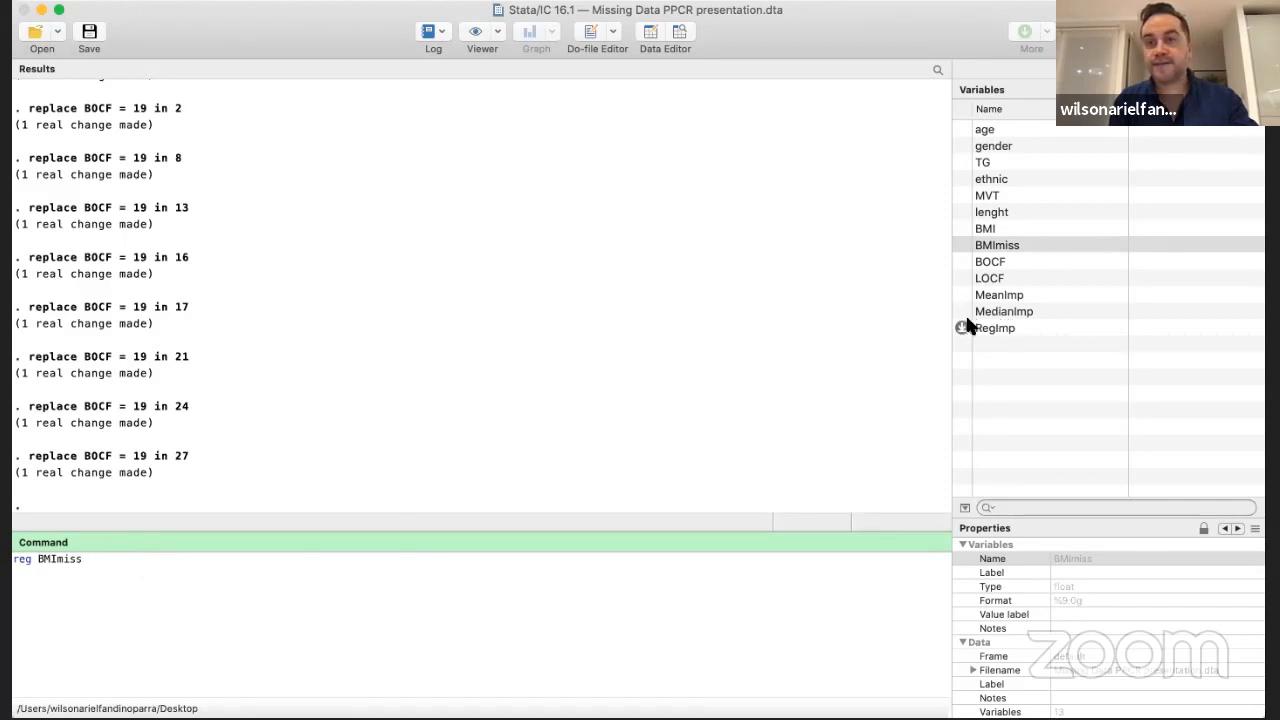
pyautogui.click(961, 131)
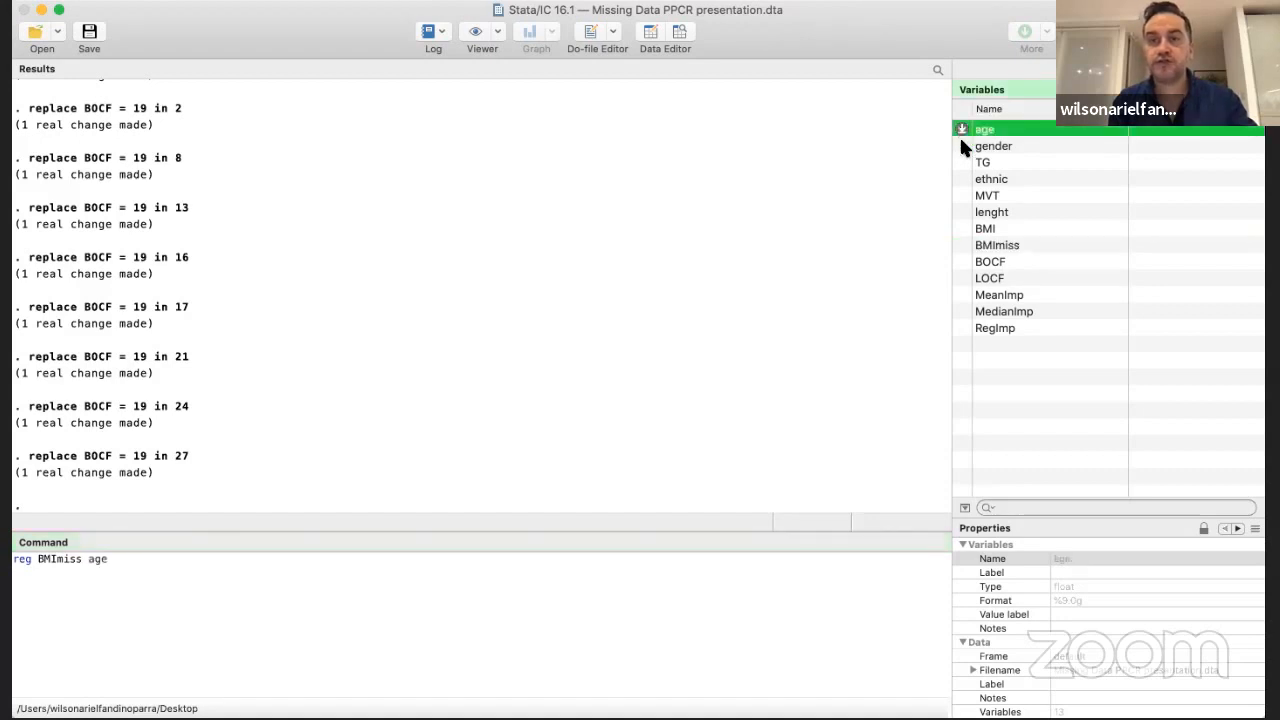
pyautogui.click(962, 147)
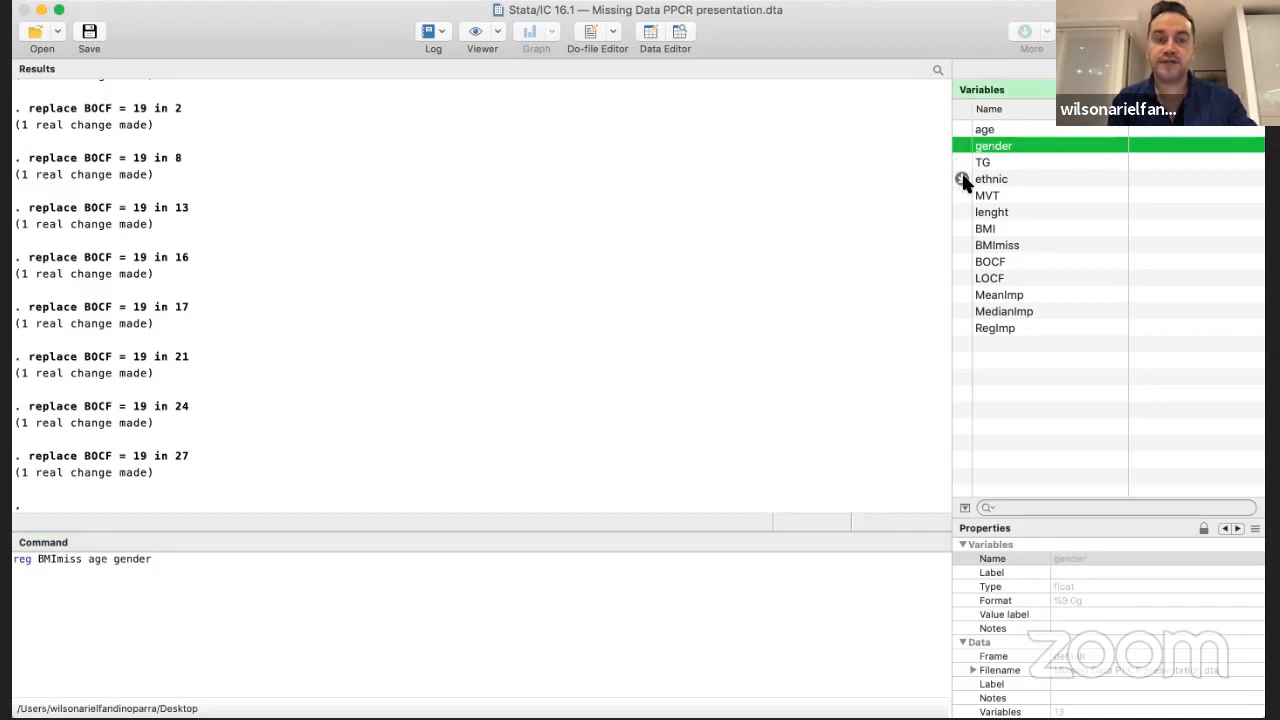
pyautogui.click(962, 180)
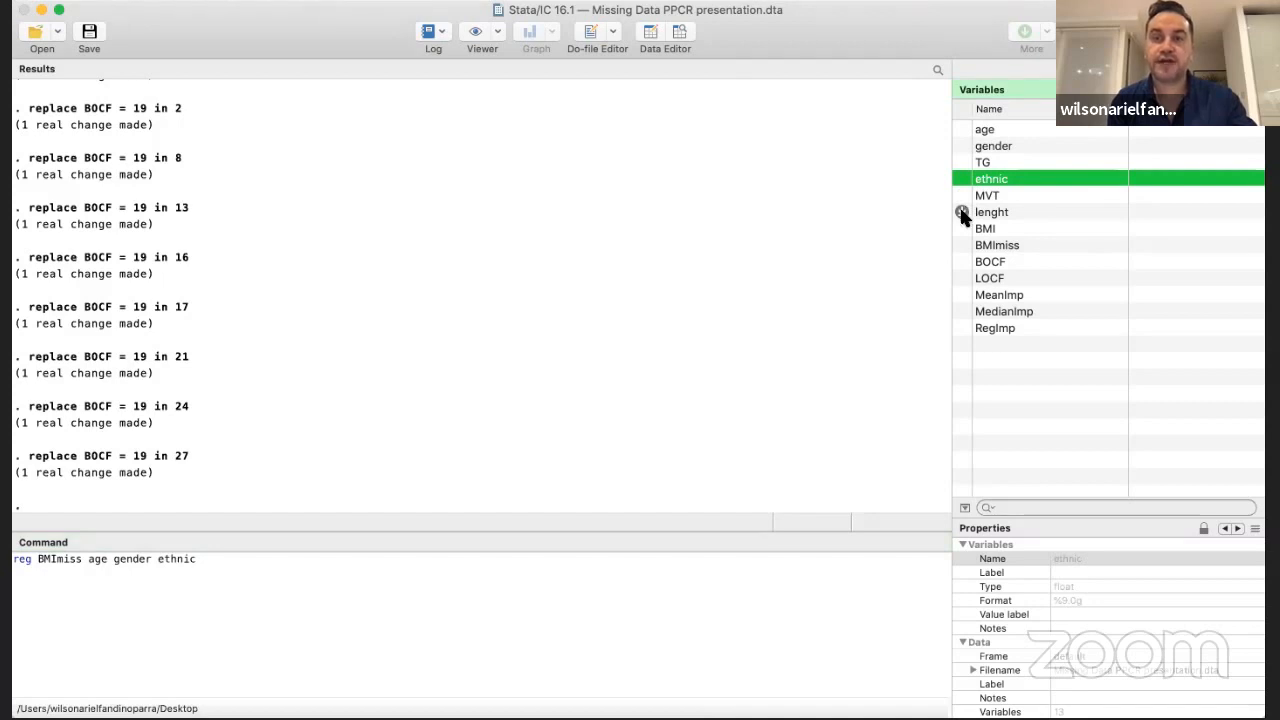
pyautogui.click(962, 213)
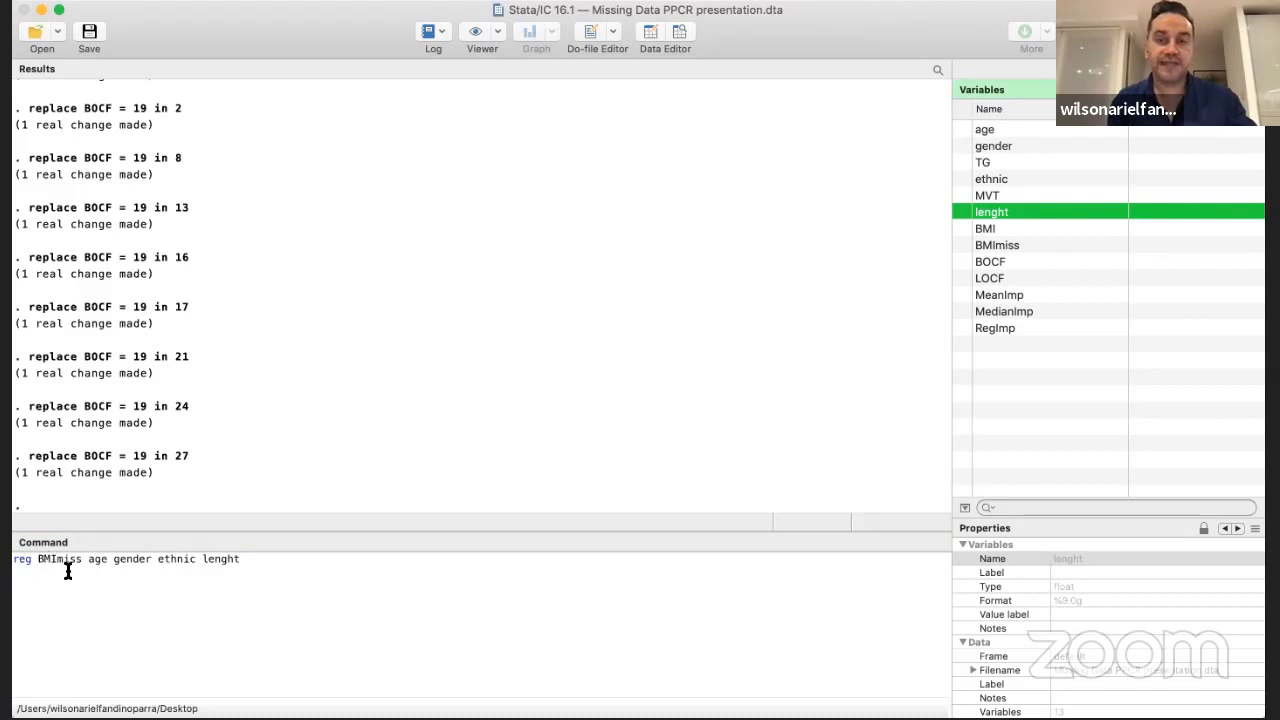
pyautogui.click(257, 562)
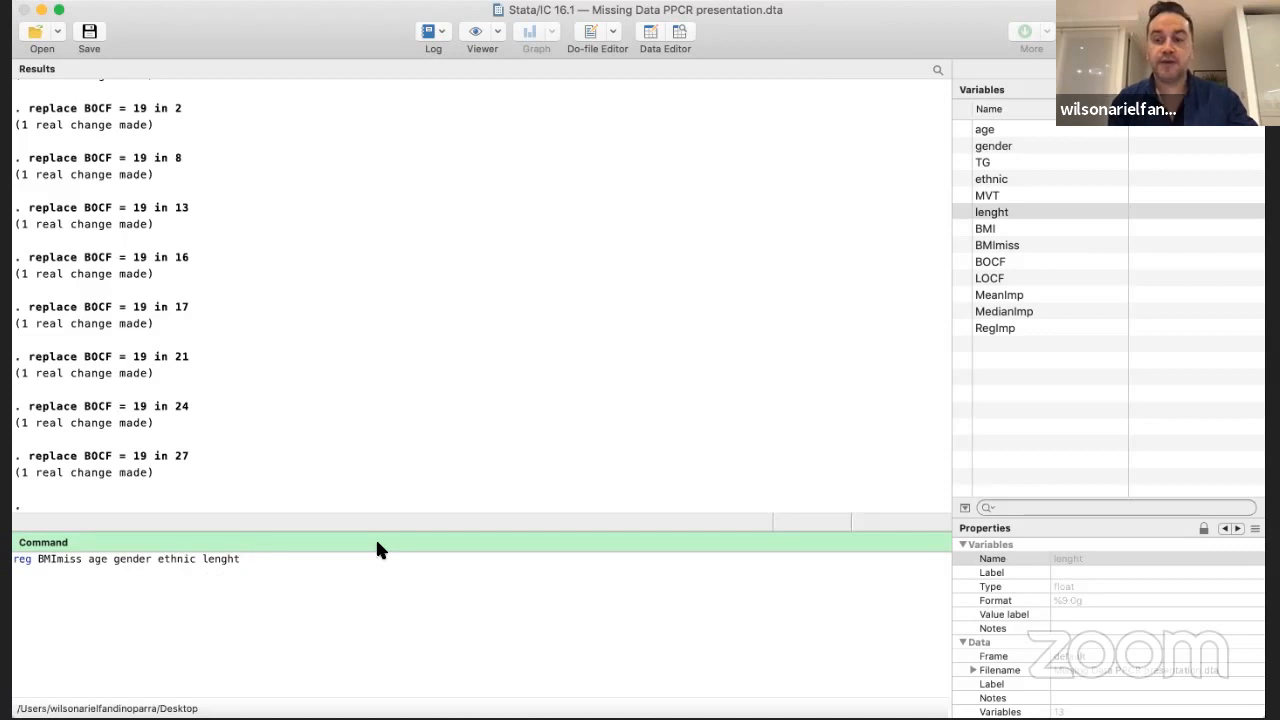
pyautogui.press('Return')
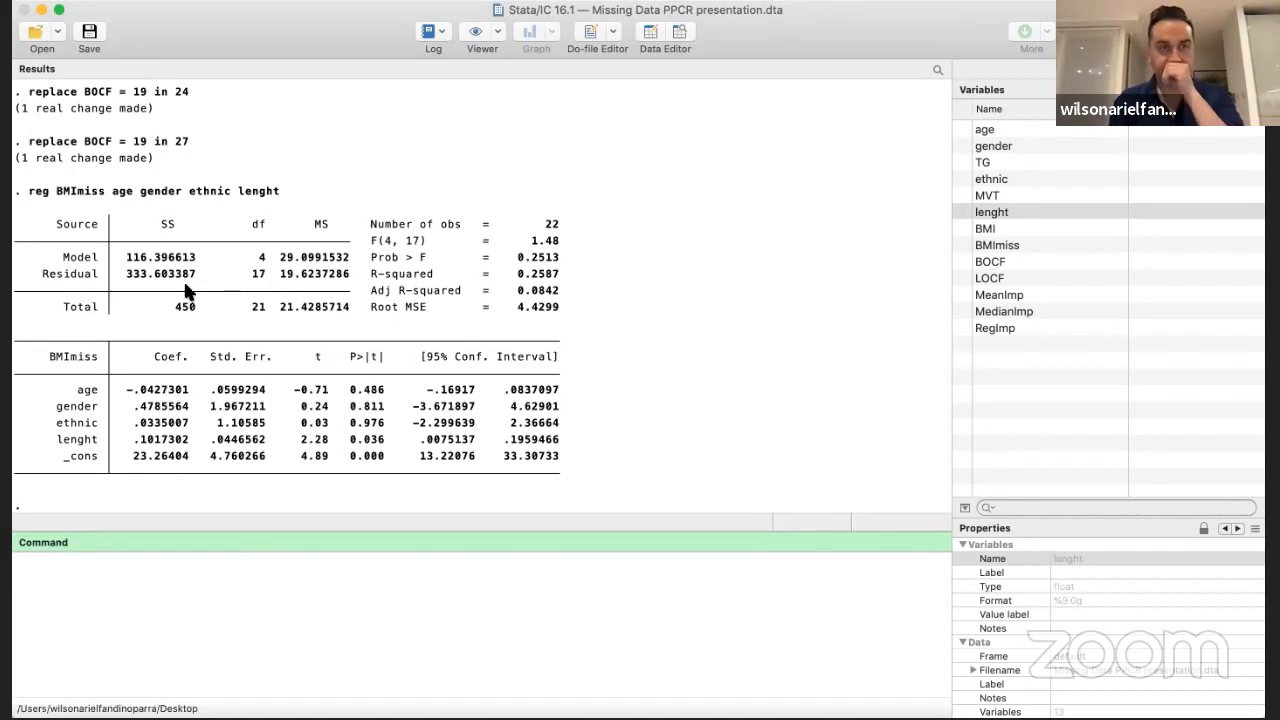
# Copy the variable names from age to lenght with the first record's values and paste them into the command area
pyautogui.click(677, 33)
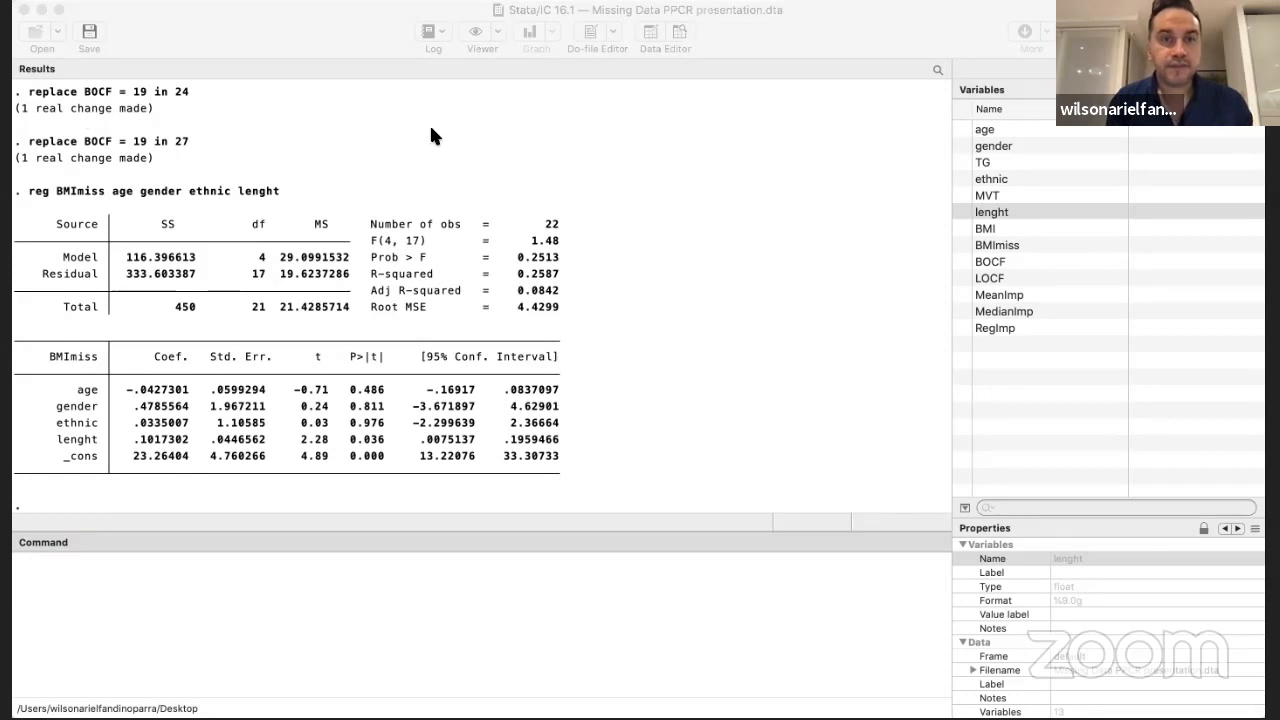
pyautogui.rightClick(147, 105)
pyautogui.click(160, 121)
pyautogui.click(294, 566)
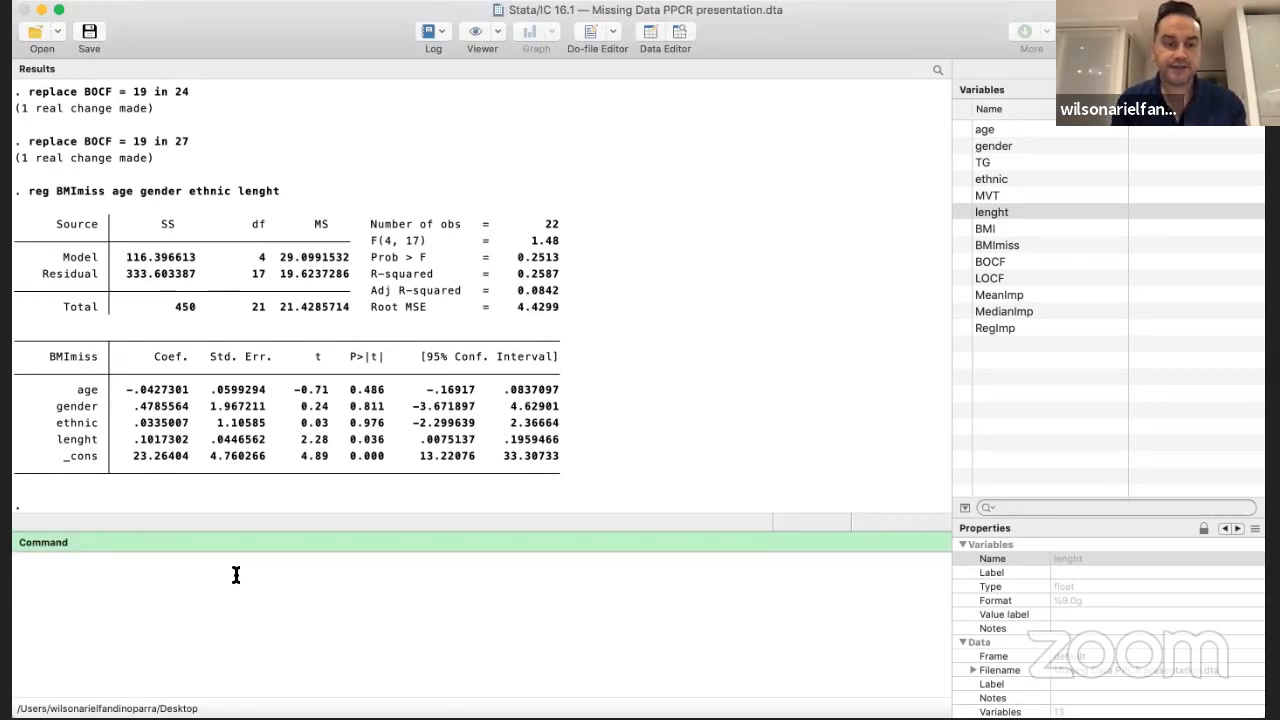
pyautogui.press('super+v')
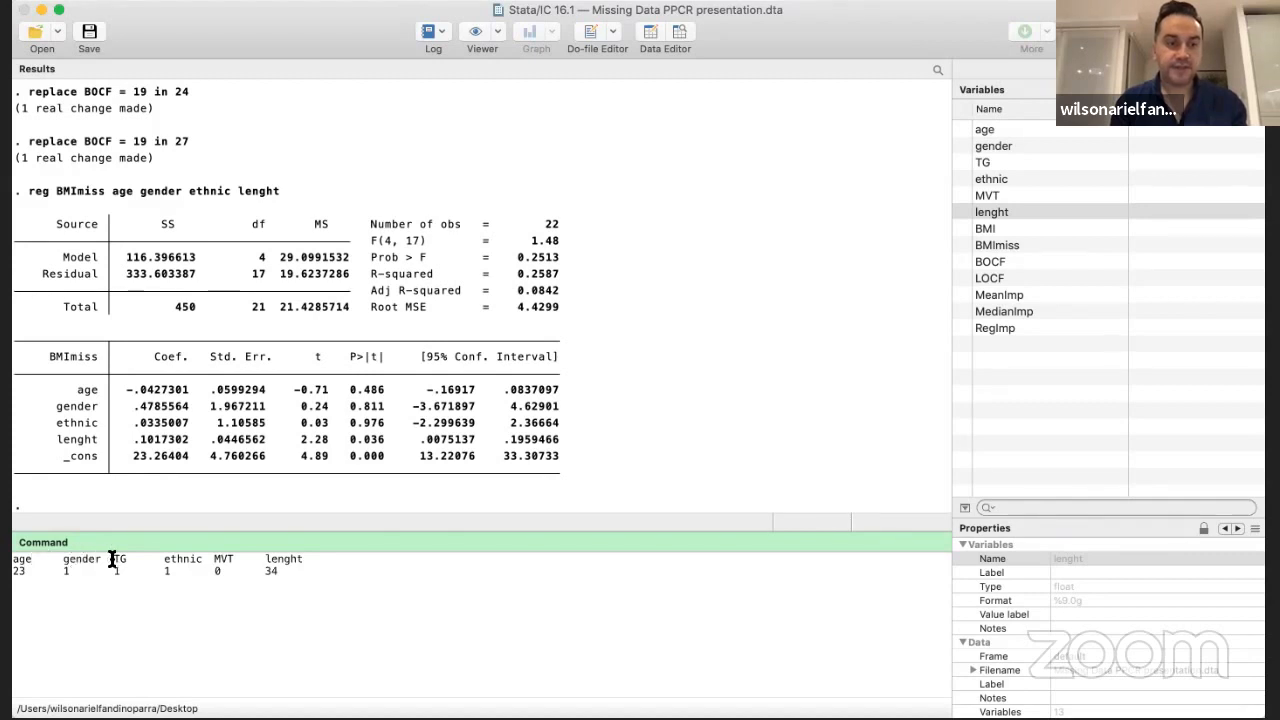
# Adjust the spacing of the pasted variable names and values so each value lines up under its heading
pyautogui.click(207, 560)
pyautogui.click(258, 566)
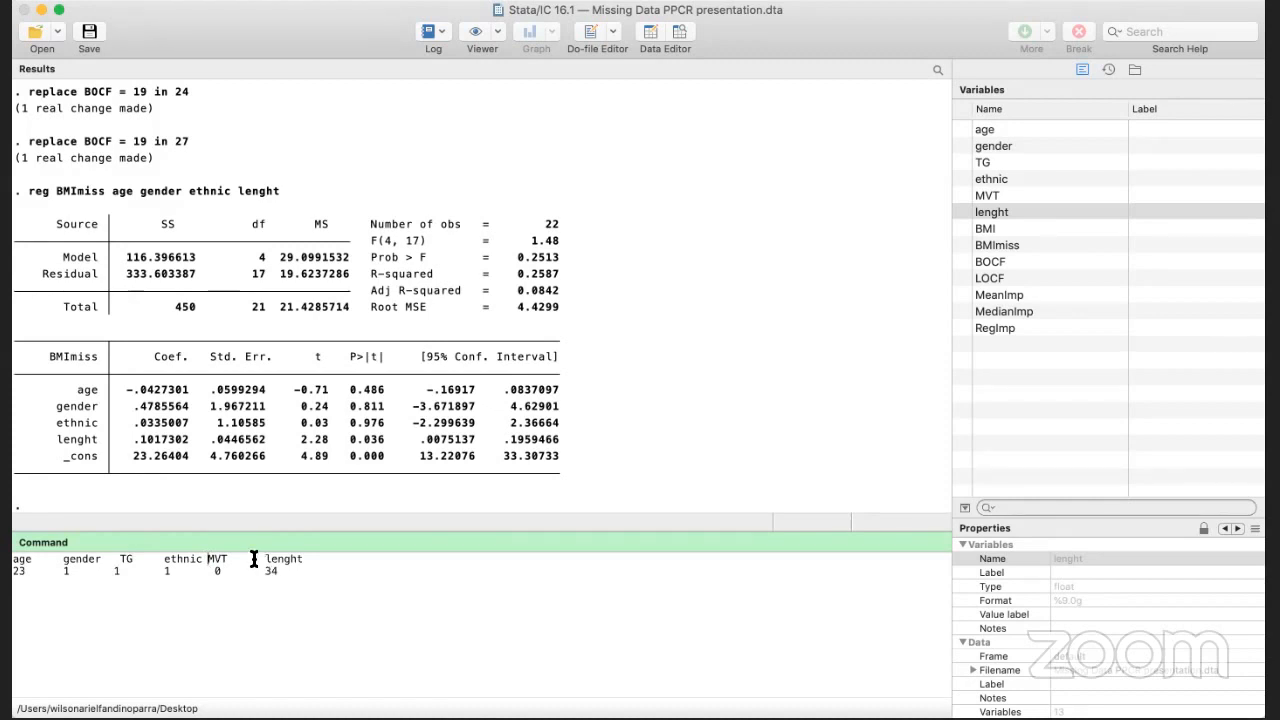
pyautogui.click(35, 572)
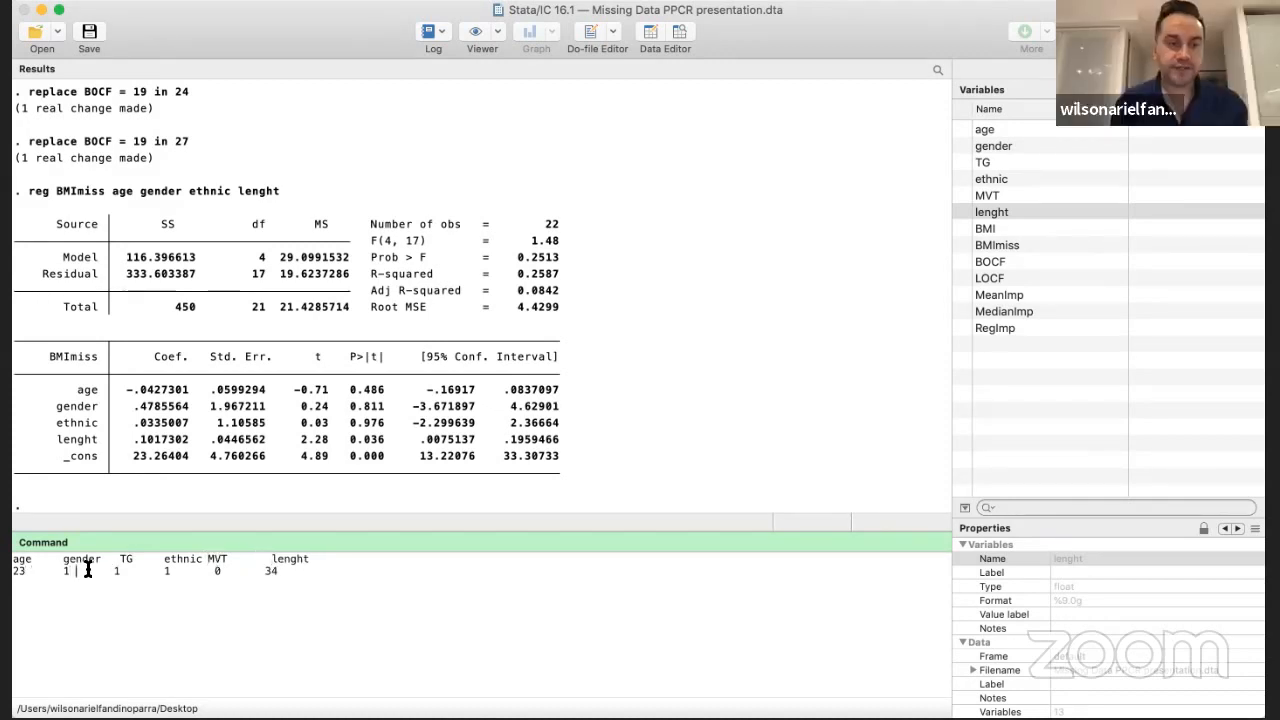
pyautogui.click(121, 572)
pyautogui.click(175, 572)
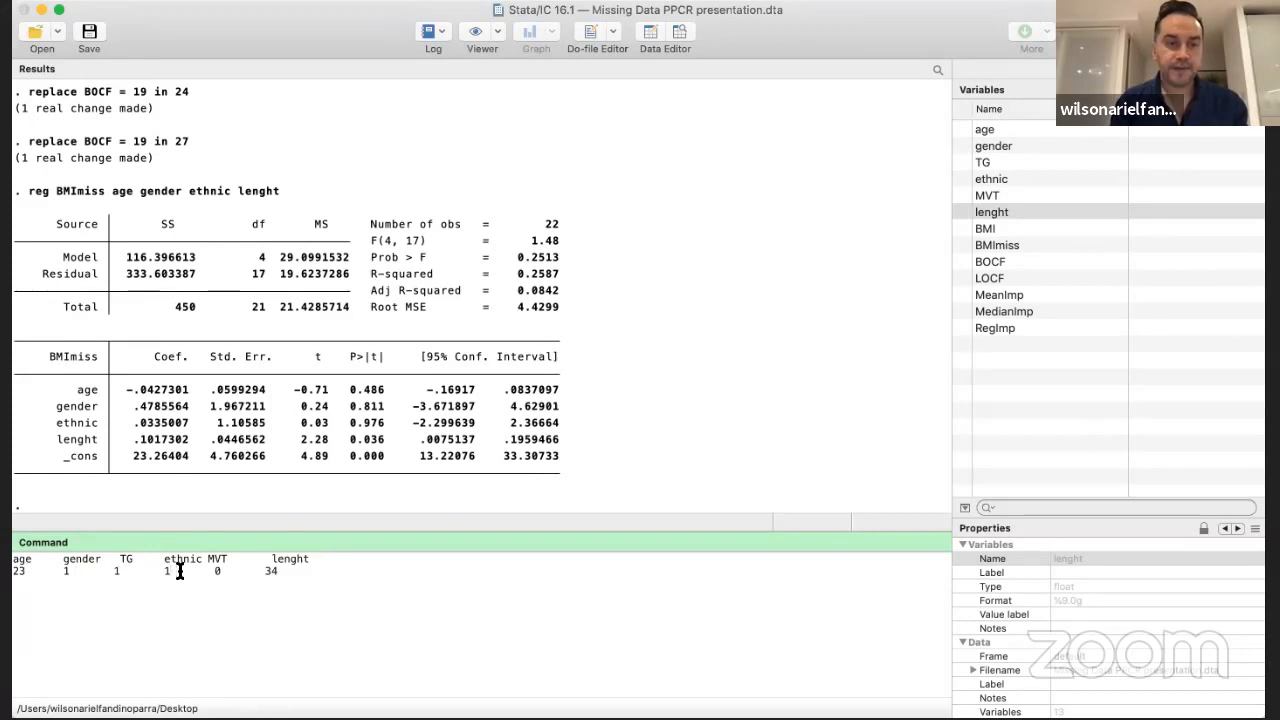
pyautogui.click(236, 570)
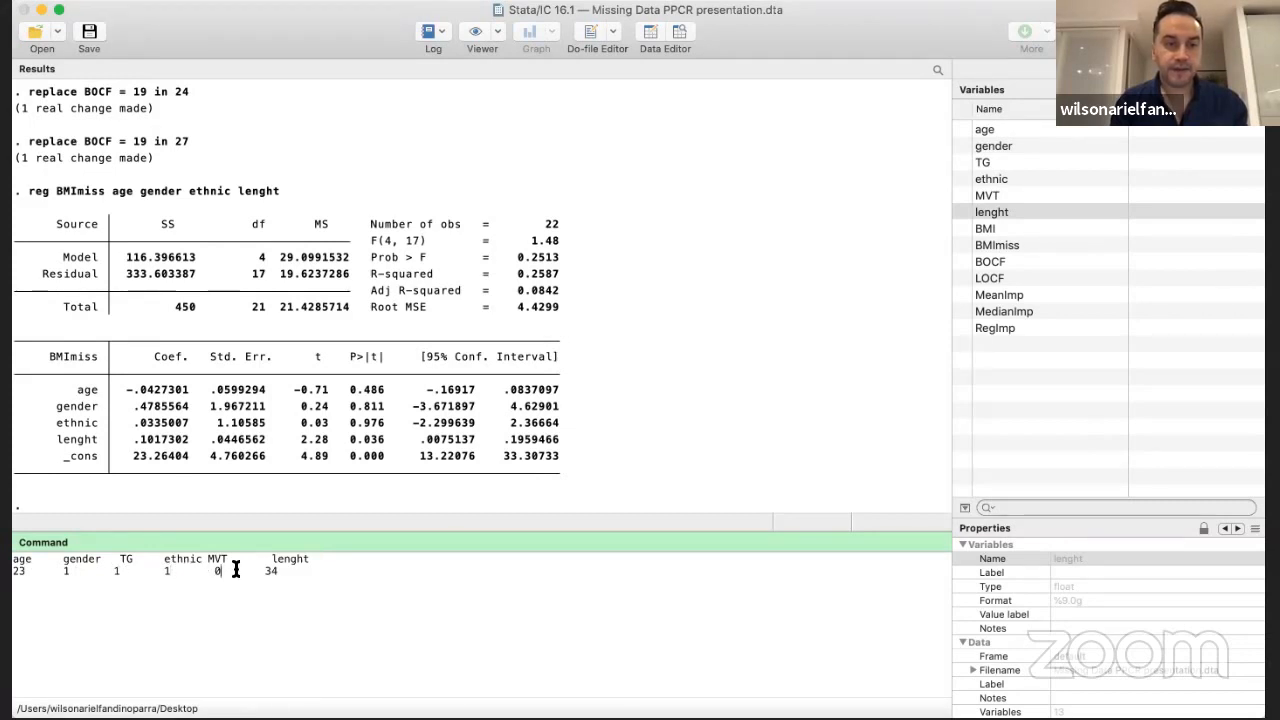
# Mark the pasted heading line and value line as comments with a leading asterisk and submit them
pyautogui.click(14, 561)
pyautogui.write('*')
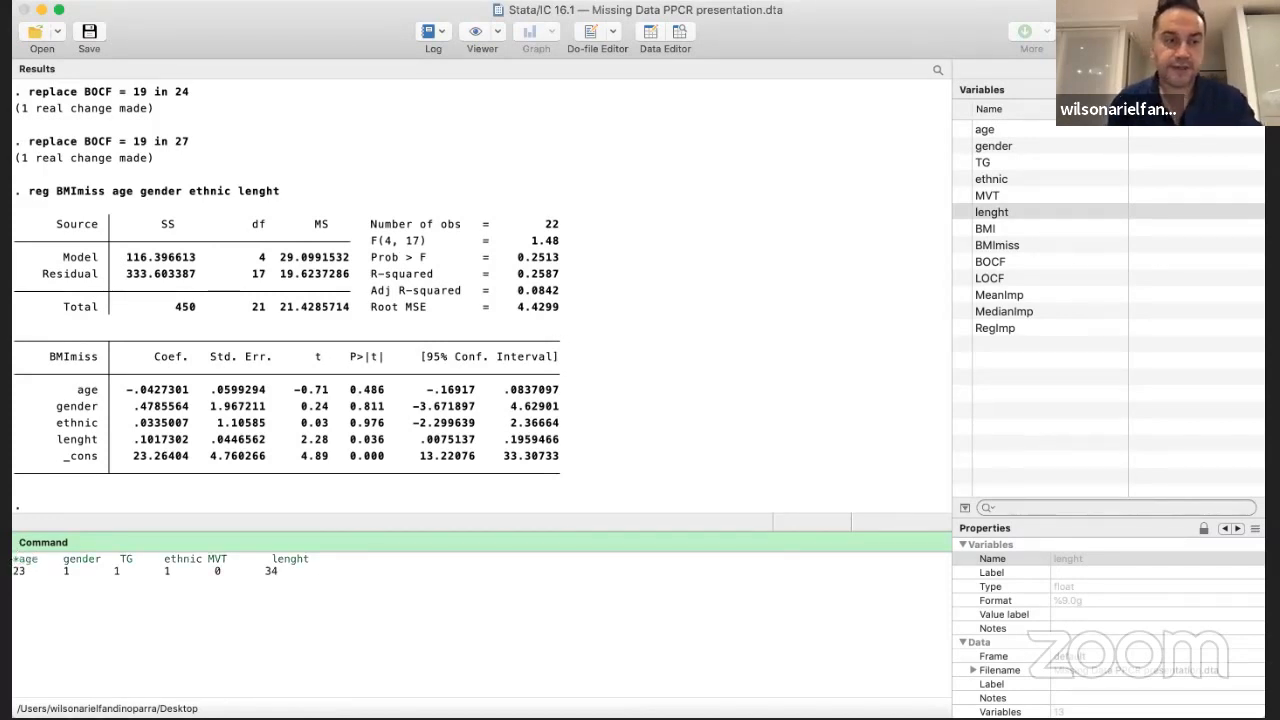
pyautogui.click(14, 572)
pyautogui.write('*')
pyautogui.press('Return')
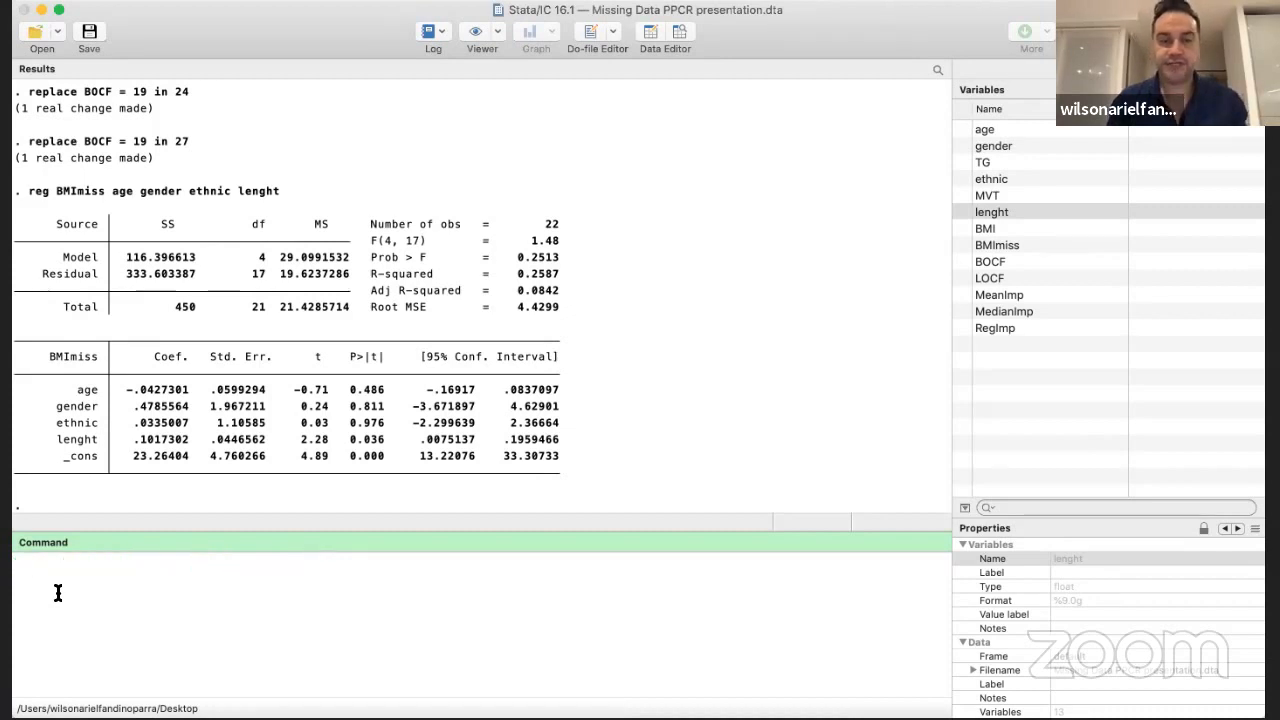
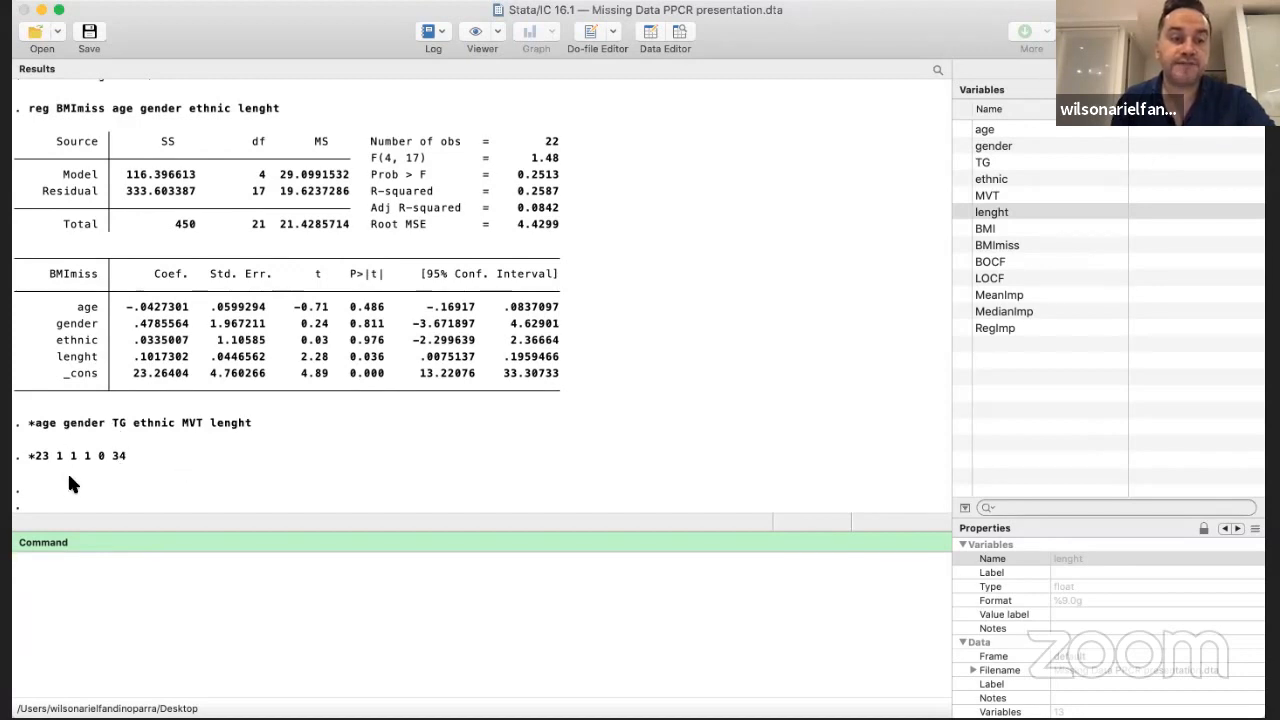
# Examine the dataset and the BMImiss regression output, marking the whole output and the coefficient table
pyautogui.click(680, 35)
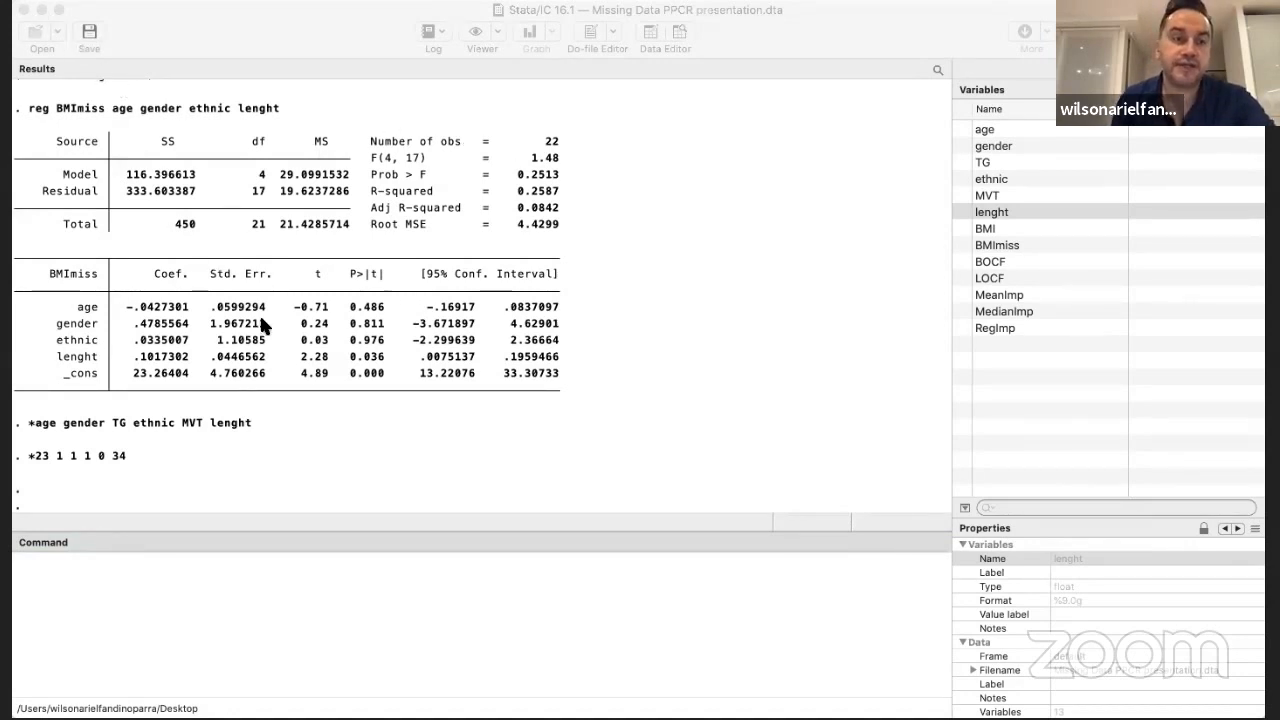
pyautogui.click(167, 527)
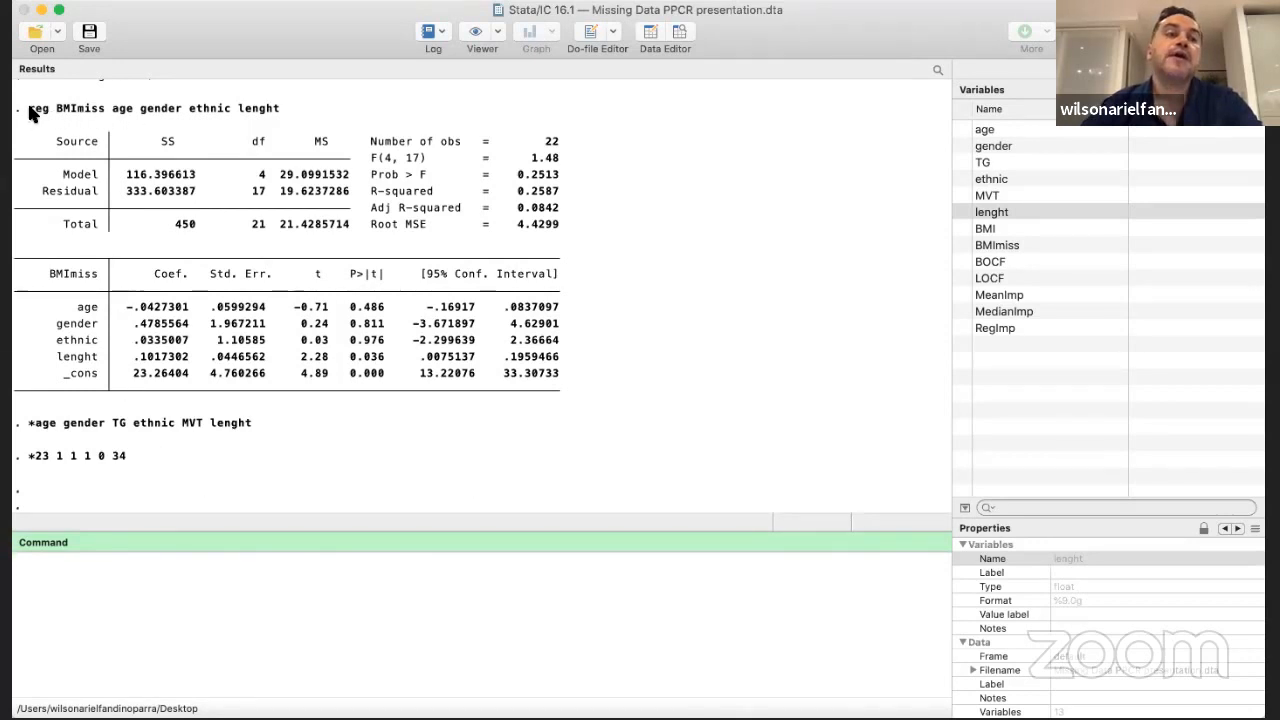
pyautogui.moveTo(27, 116); pyautogui.dragTo(540, 375)
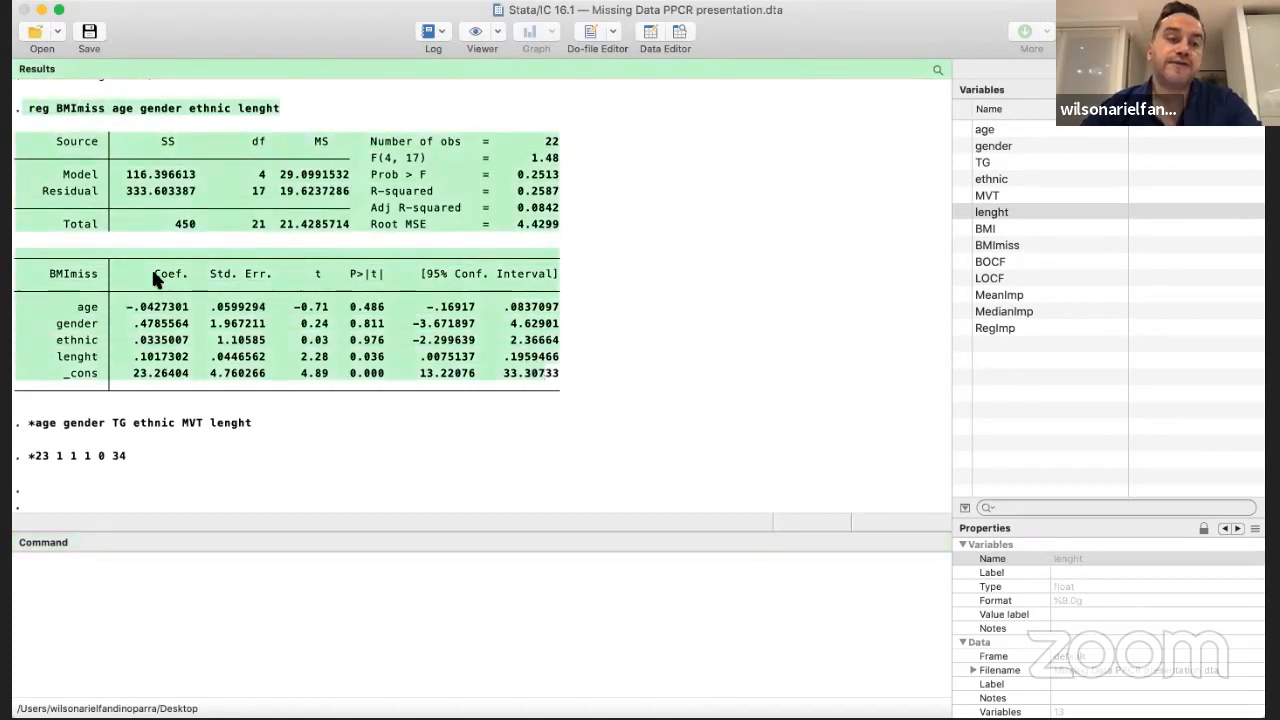
pyautogui.moveTo(153, 274); pyautogui.dragTo(186, 394)
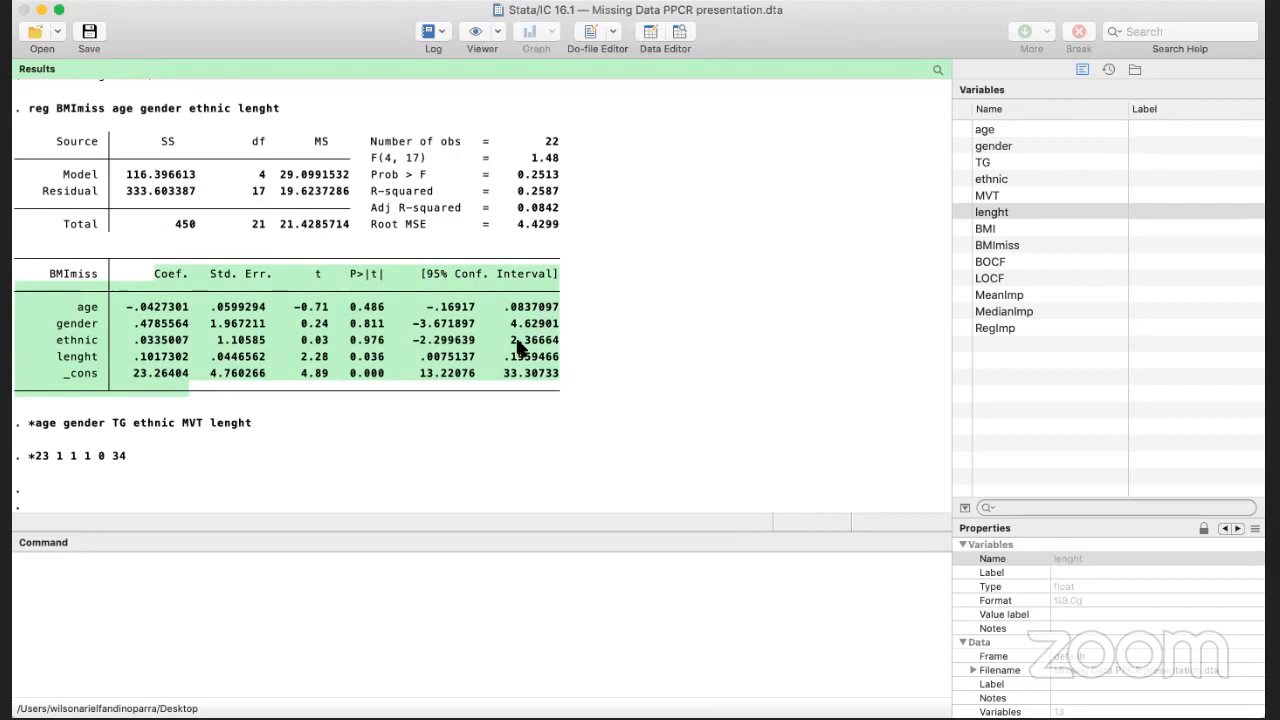
pyautogui.click(511, 403)
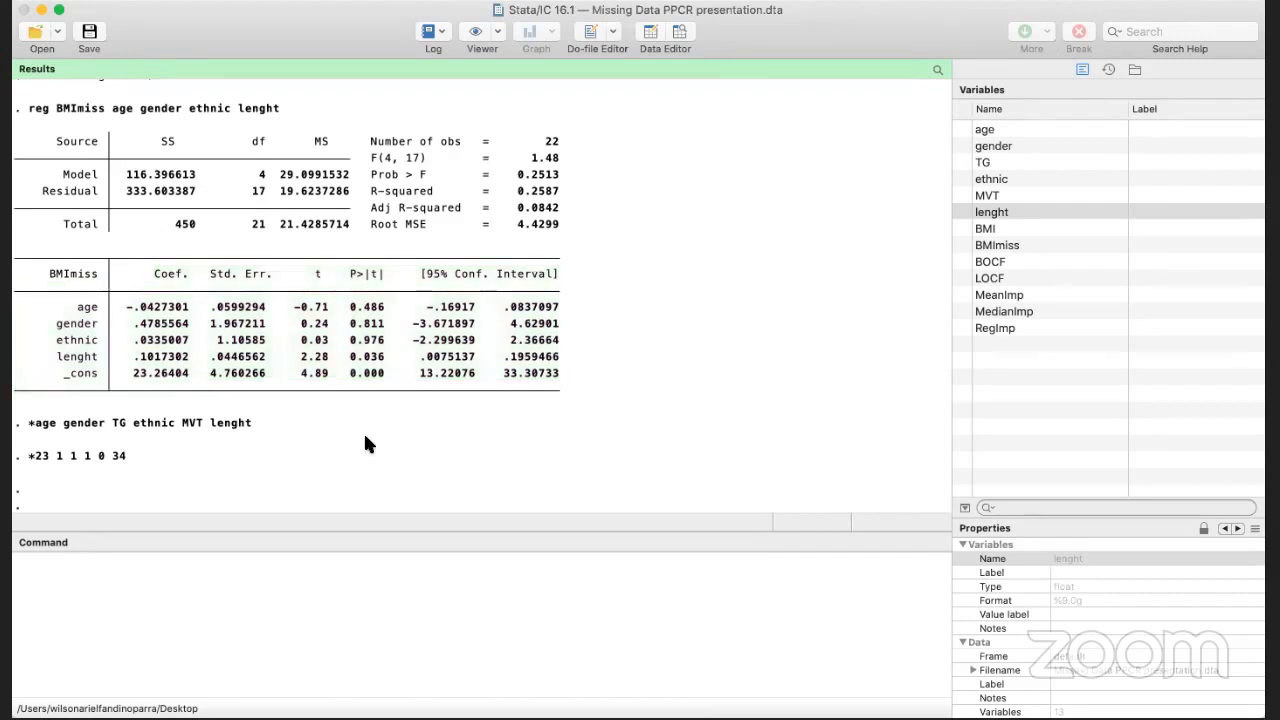
pyautogui.click(177, 567)
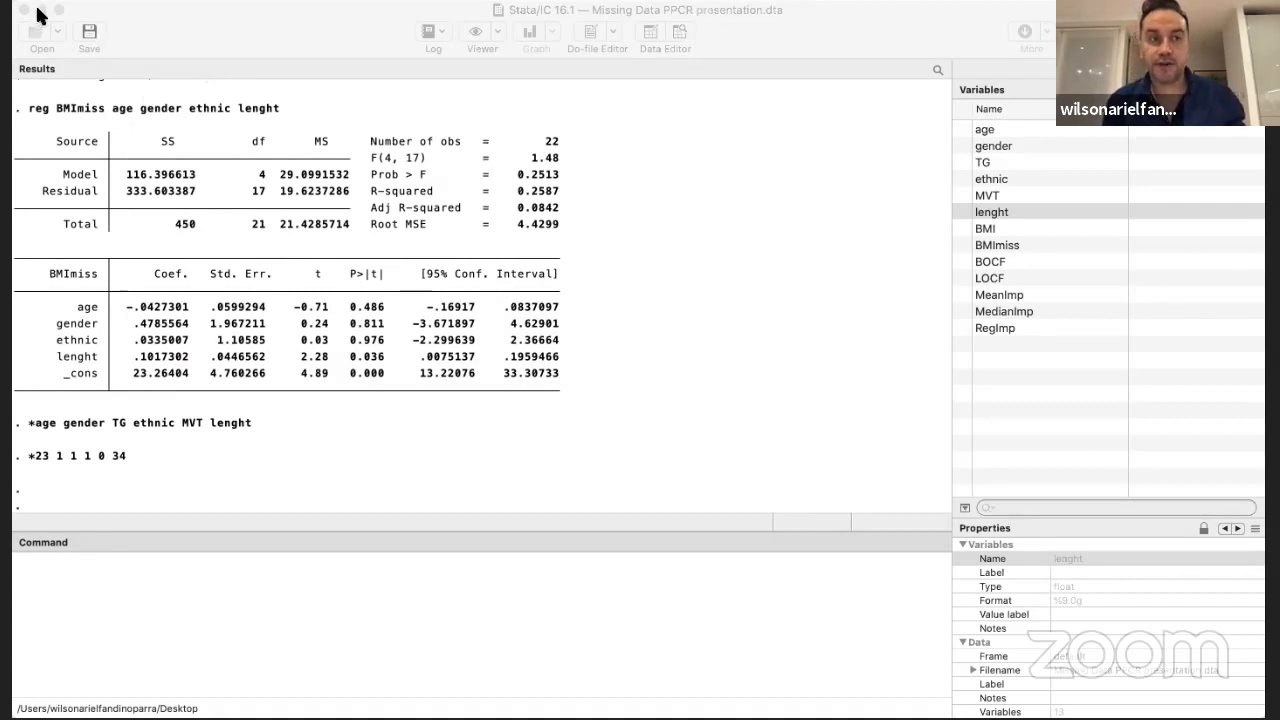
# Declare the dataset as multiple-imputation data in wide style with mi set wide
pyautogui.click(143, 521)
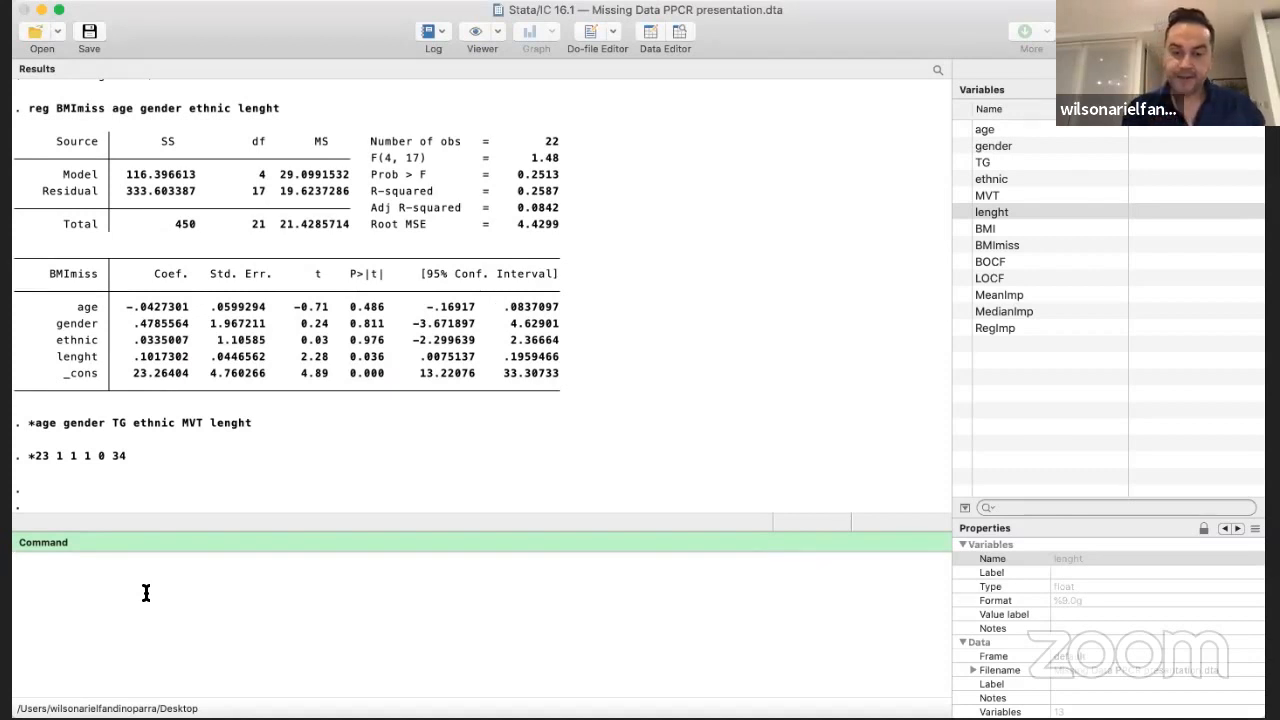
pyautogui.write('mi')
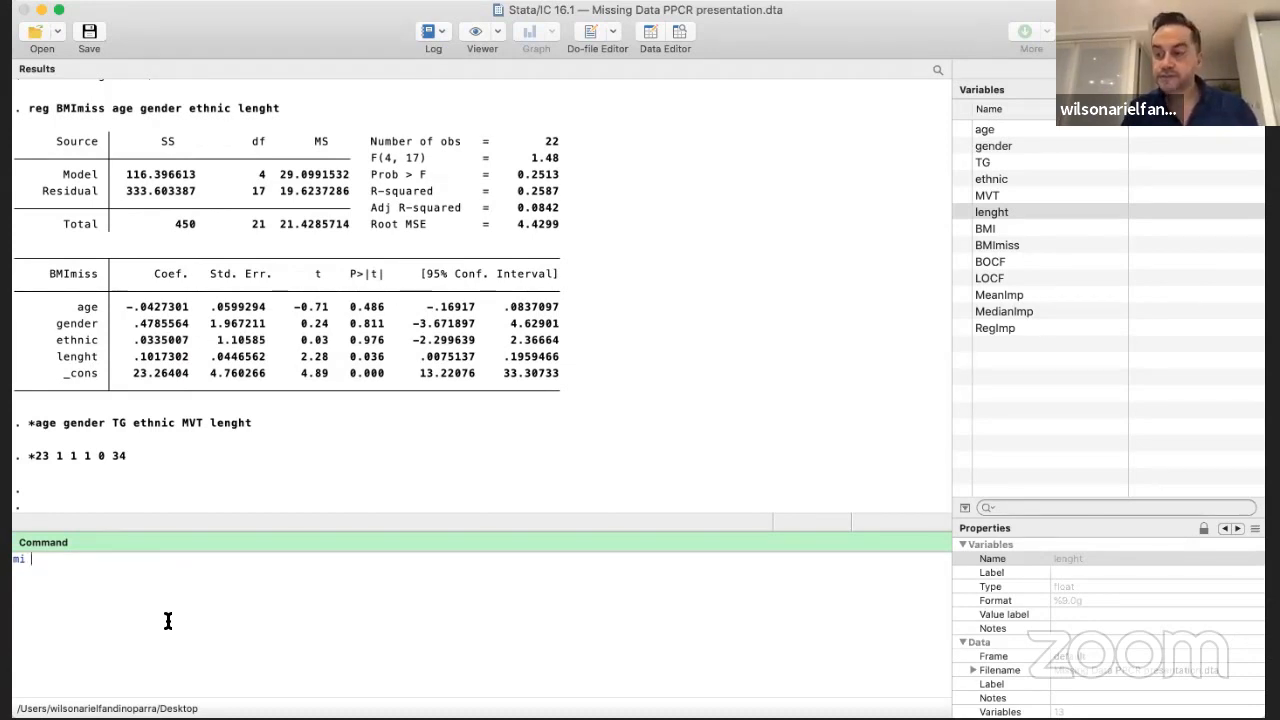
pyautogui.write('set')
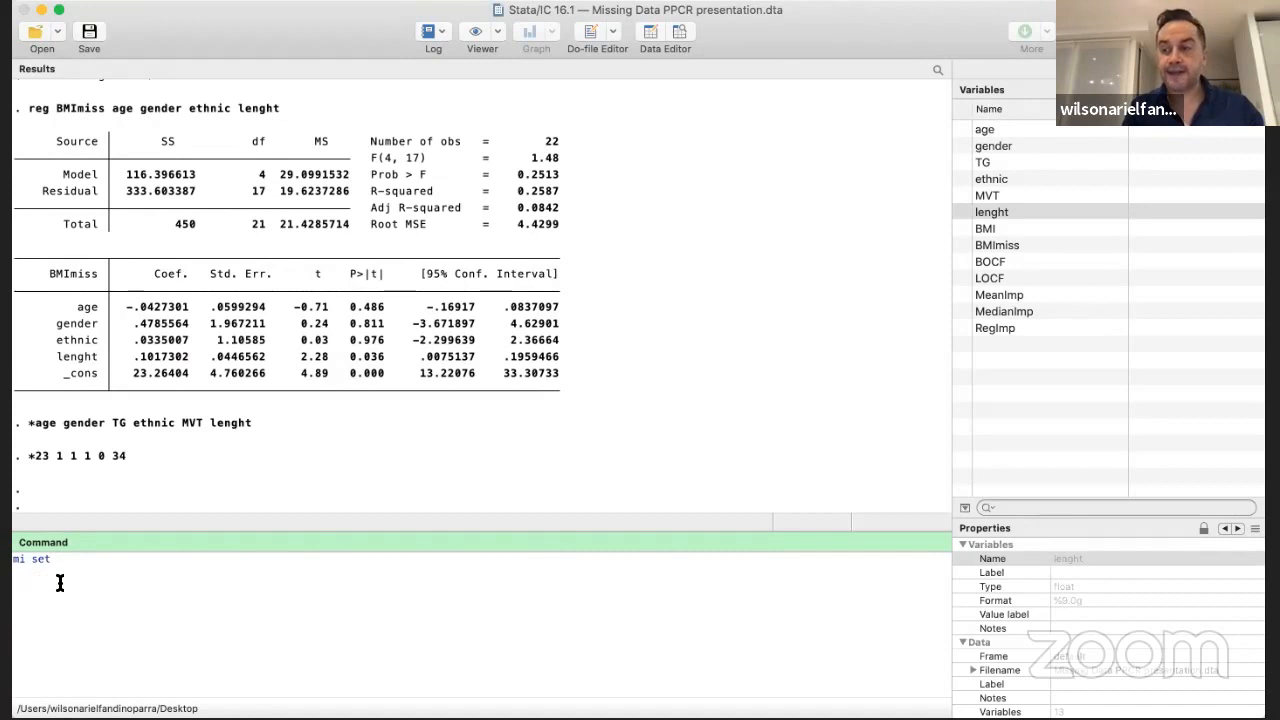
pyautogui.write('wide')
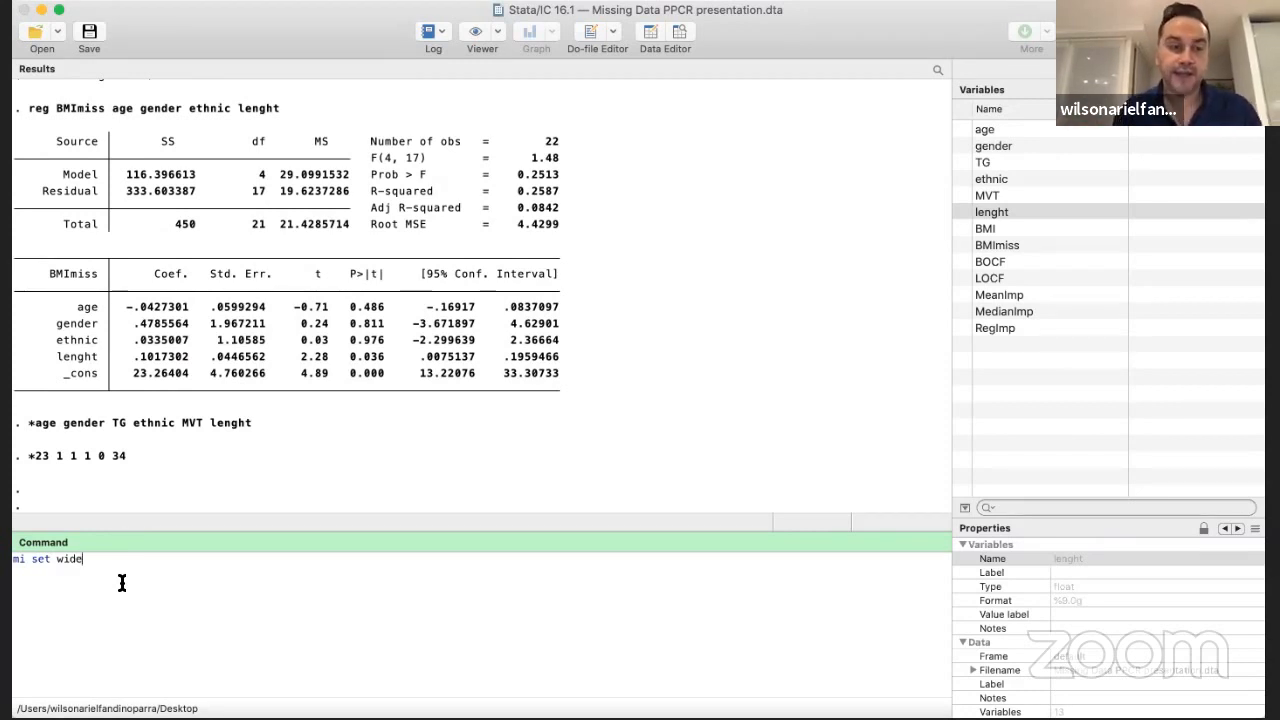
pyautogui.press('Return')
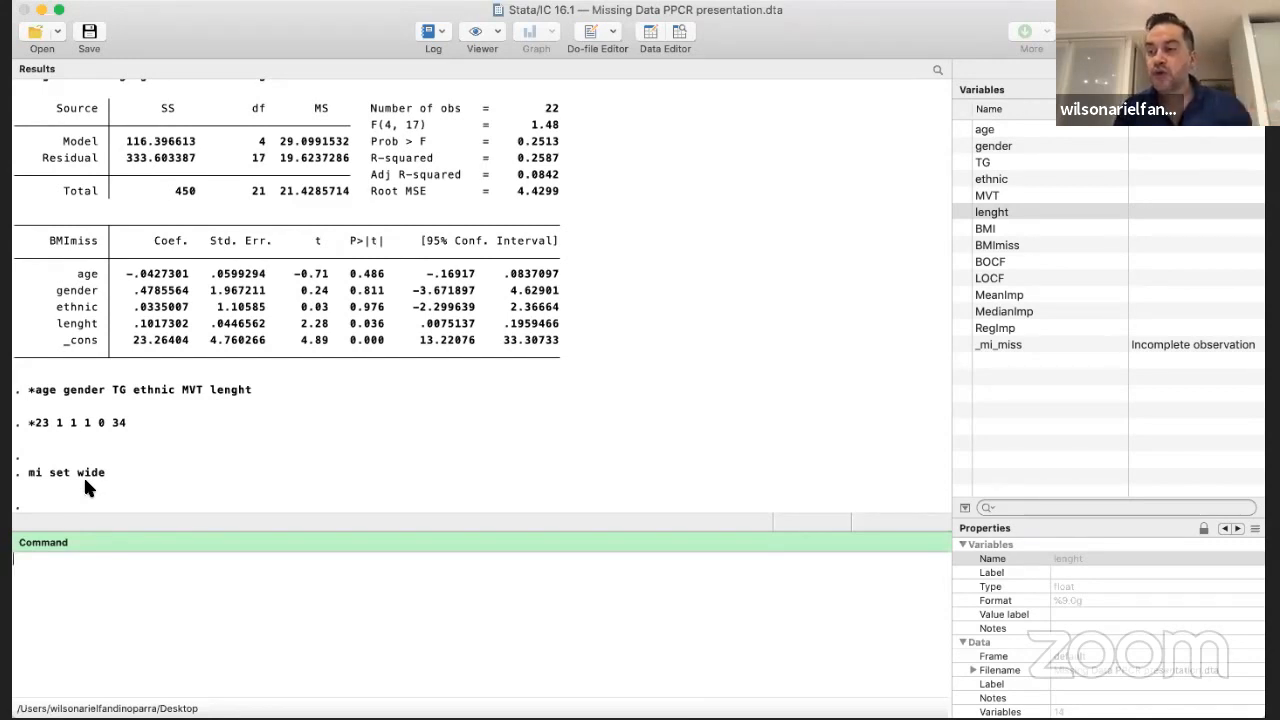
# Register BMImiss as an imputed variable with mi reg imp BMImiss
pyautogui.write('mi ')
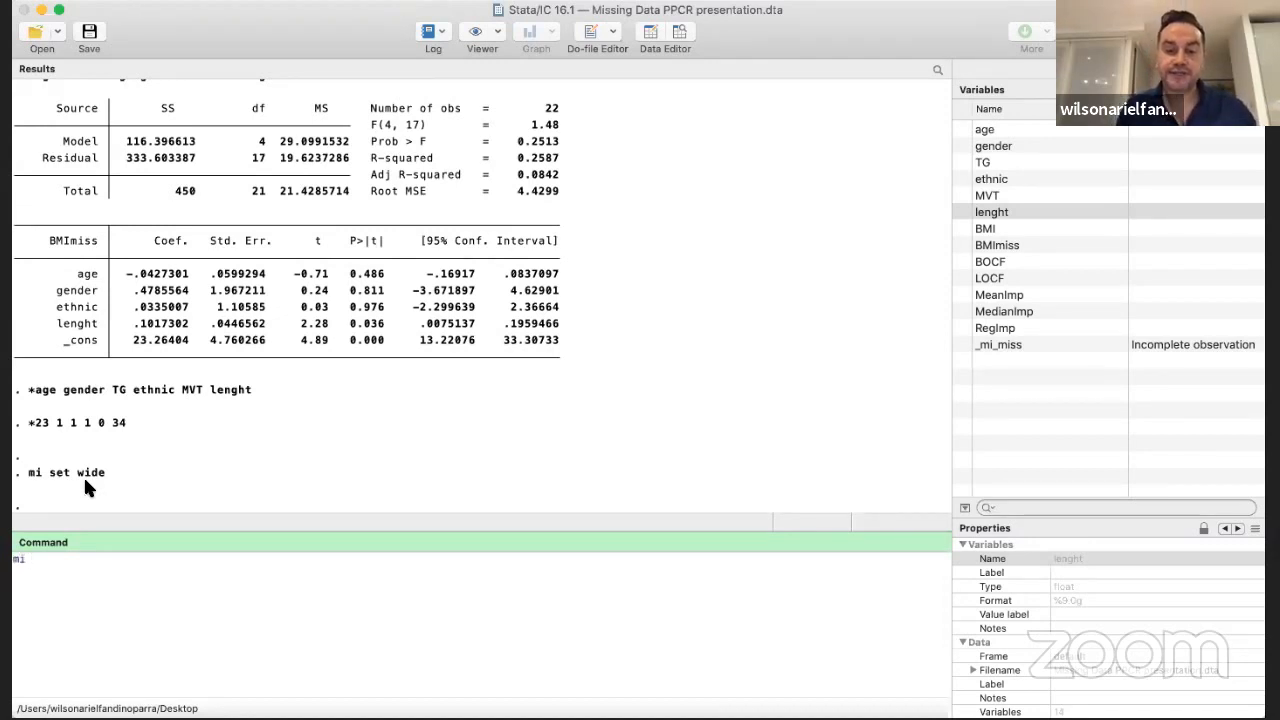
pyautogui.write('reg')
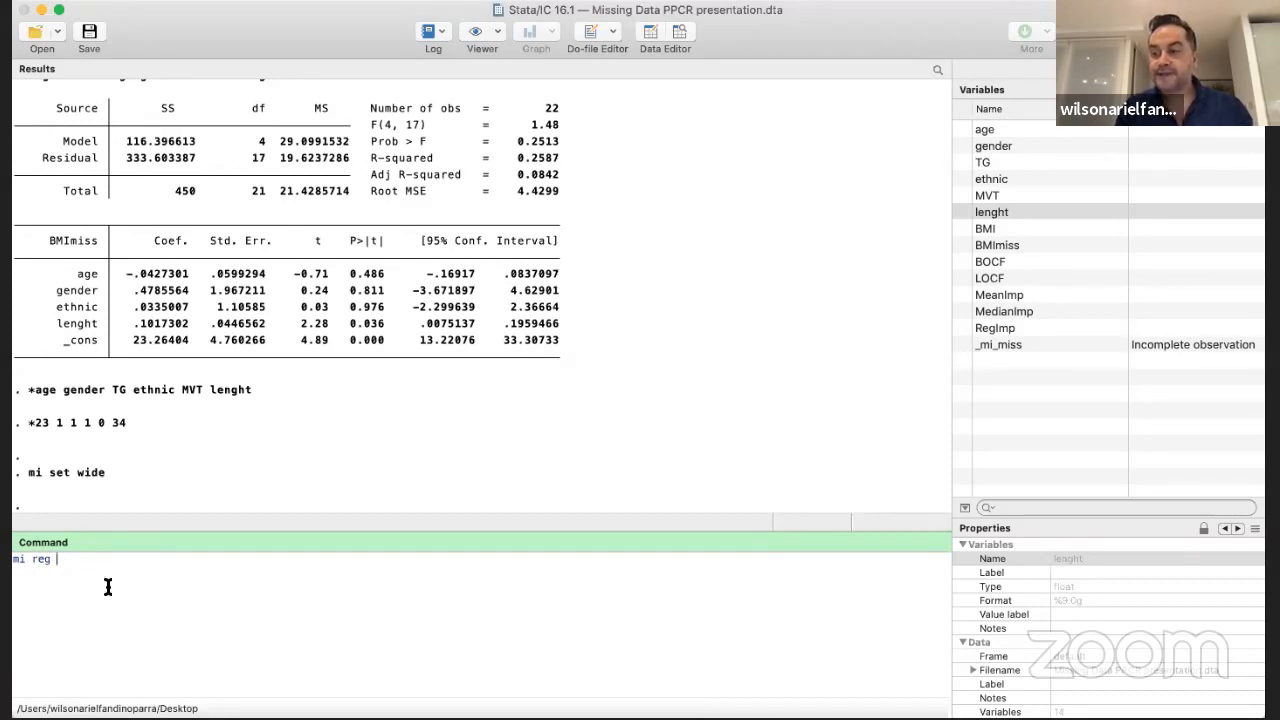
pyautogui.write('imp')
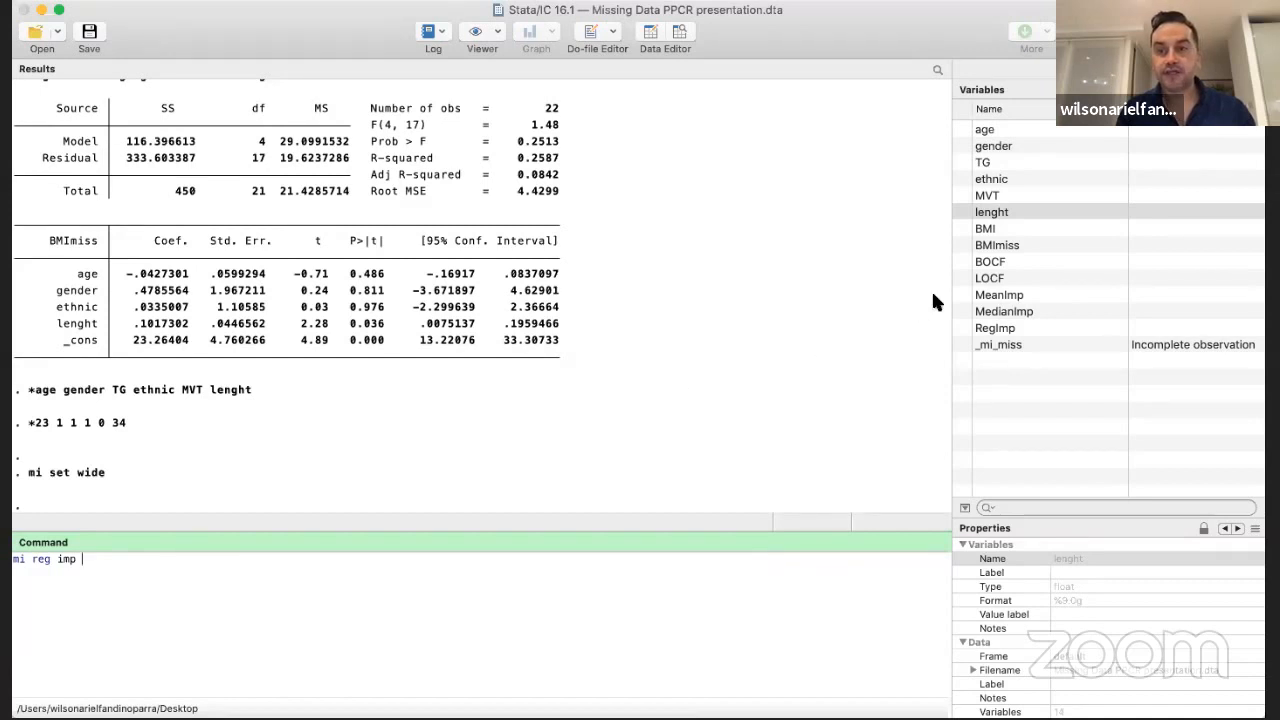
pyautogui.doubleClick(963, 247)
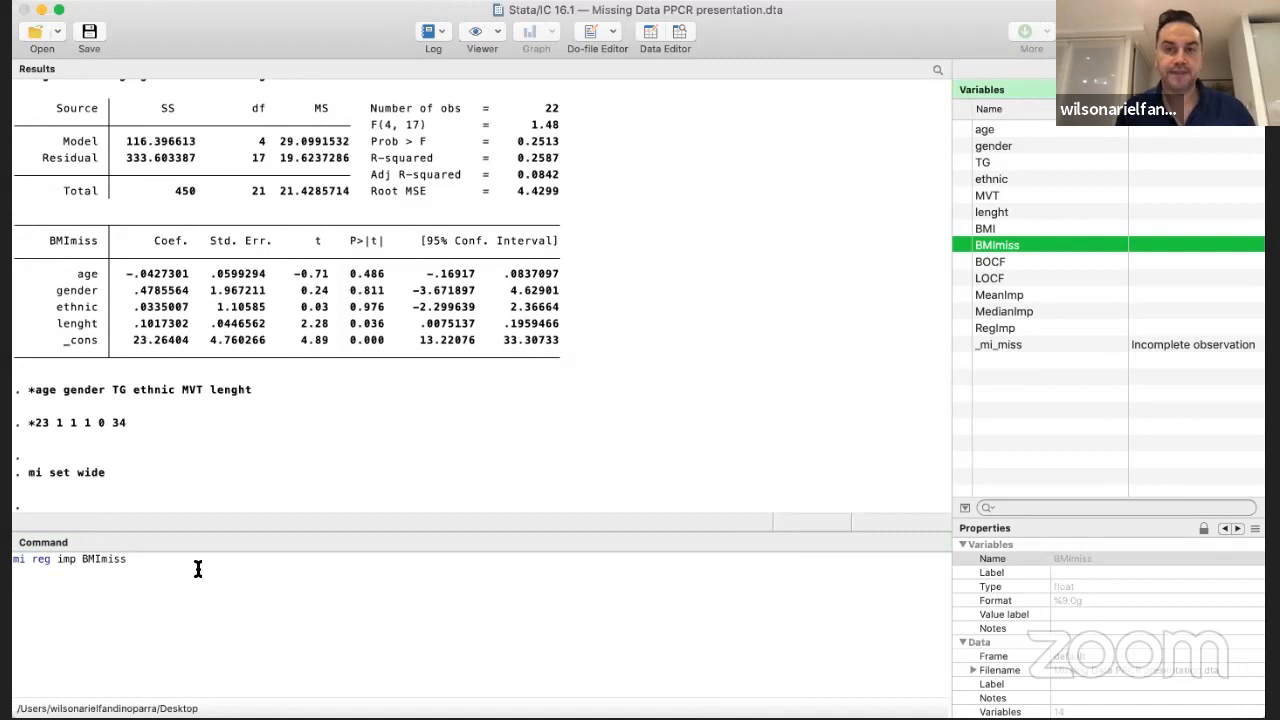
pyautogui.click(134, 562)
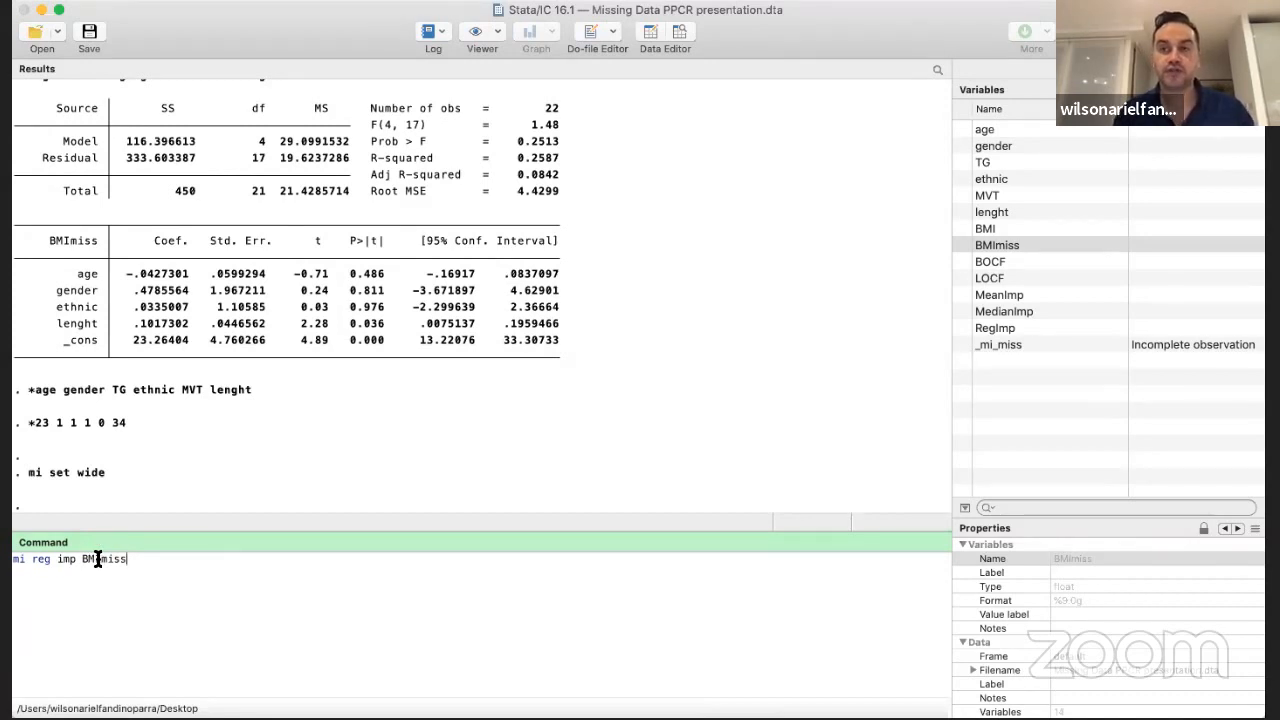
pyautogui.press('Return')
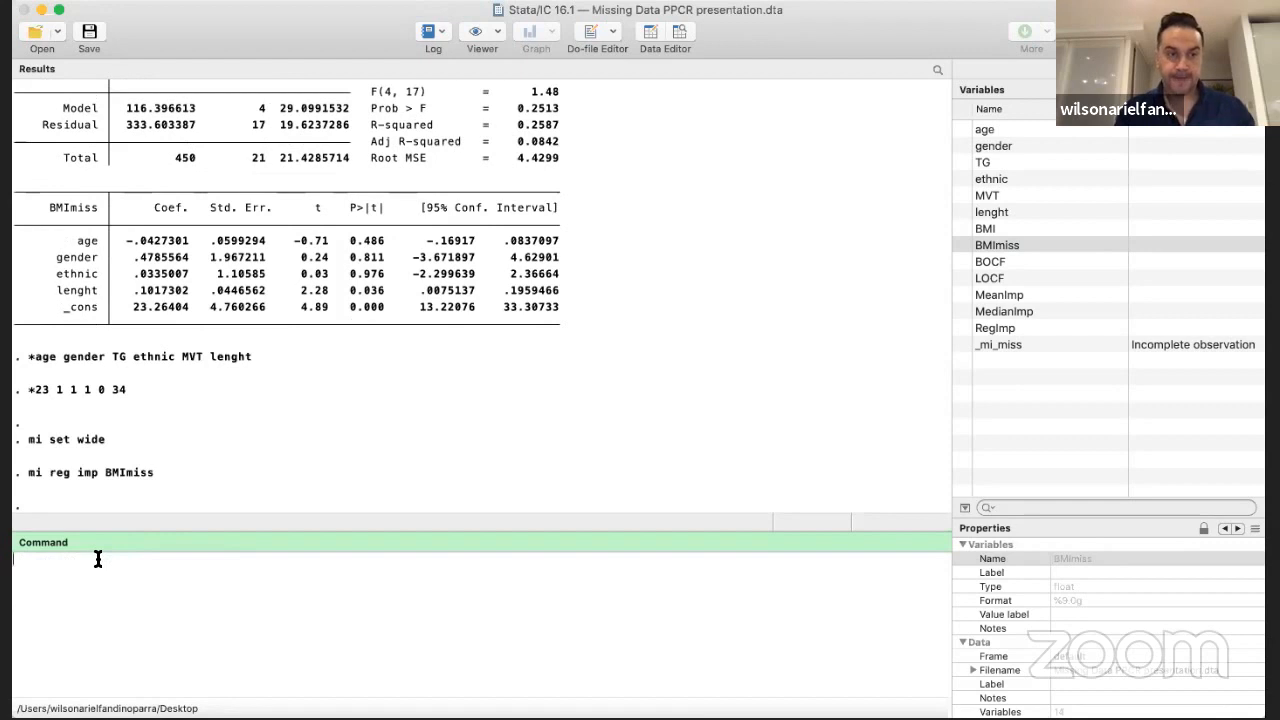
# Browse the dataset to compare the _mi_miss column with the missing BMImiss values
pyautogui.click(680, 33)
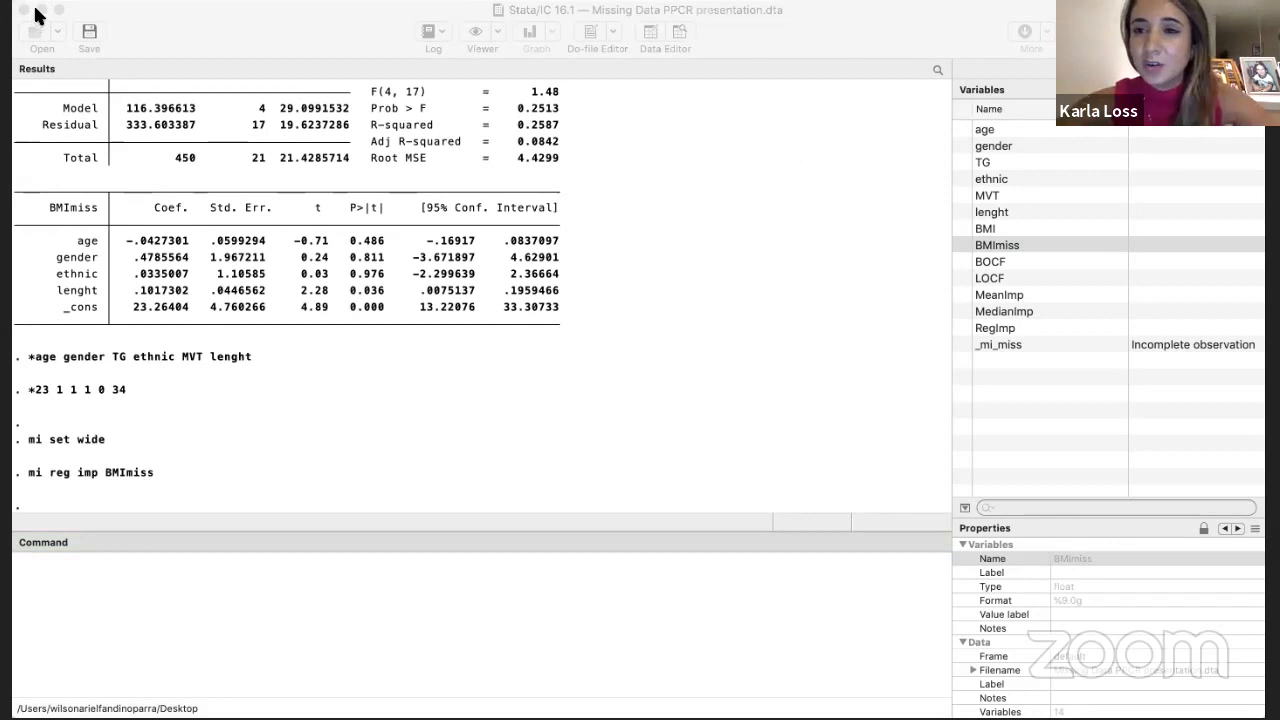
pyautogui.click(377, 344)
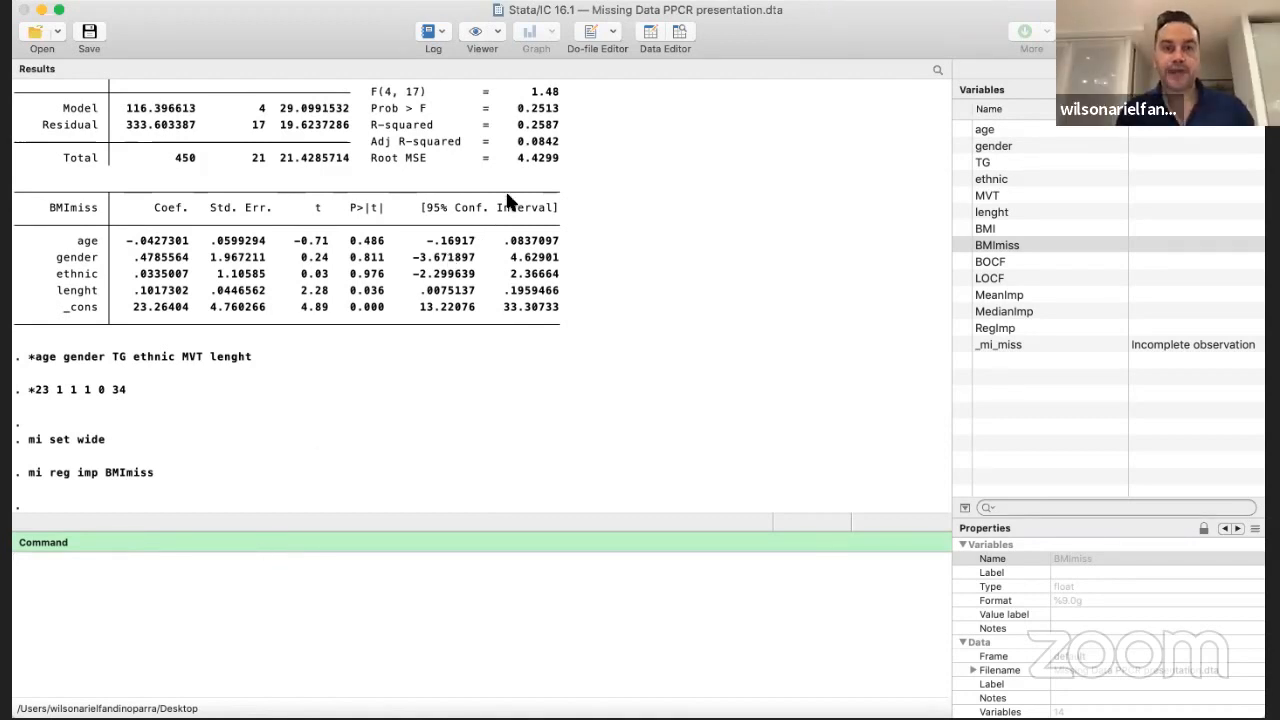
pyautogui.click(676, 35)
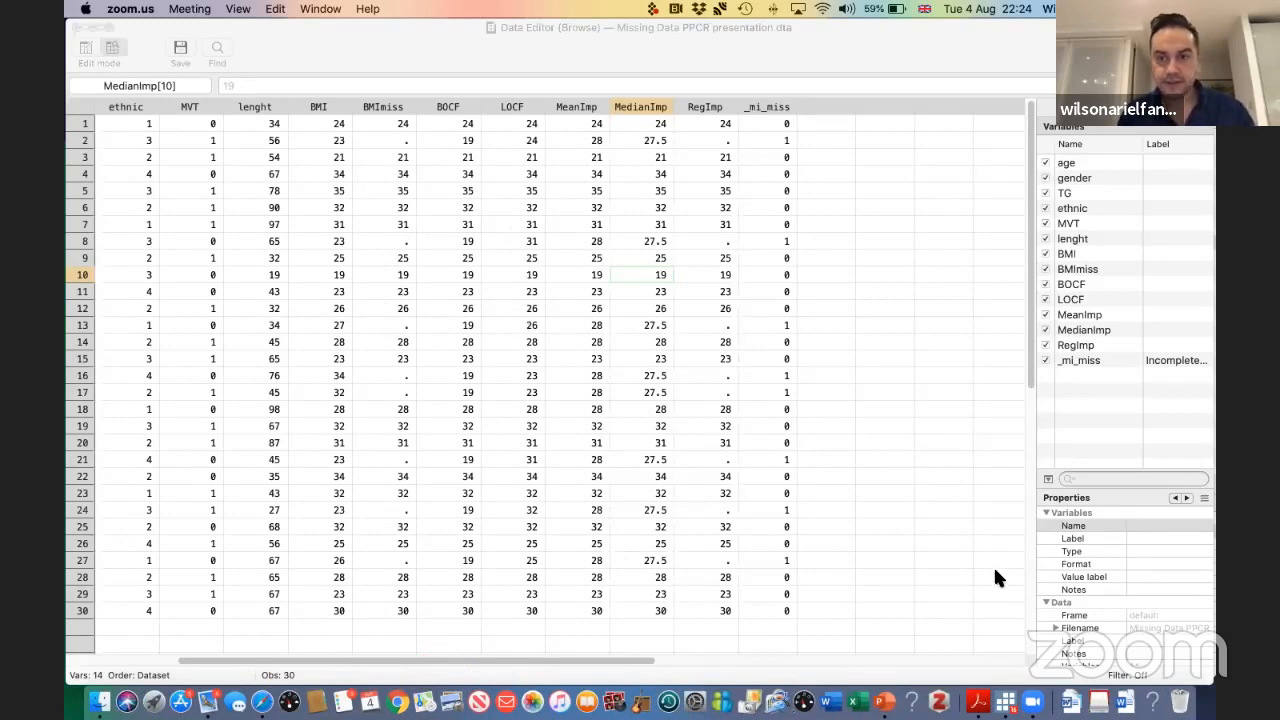
pyautogui.click(995, 597)
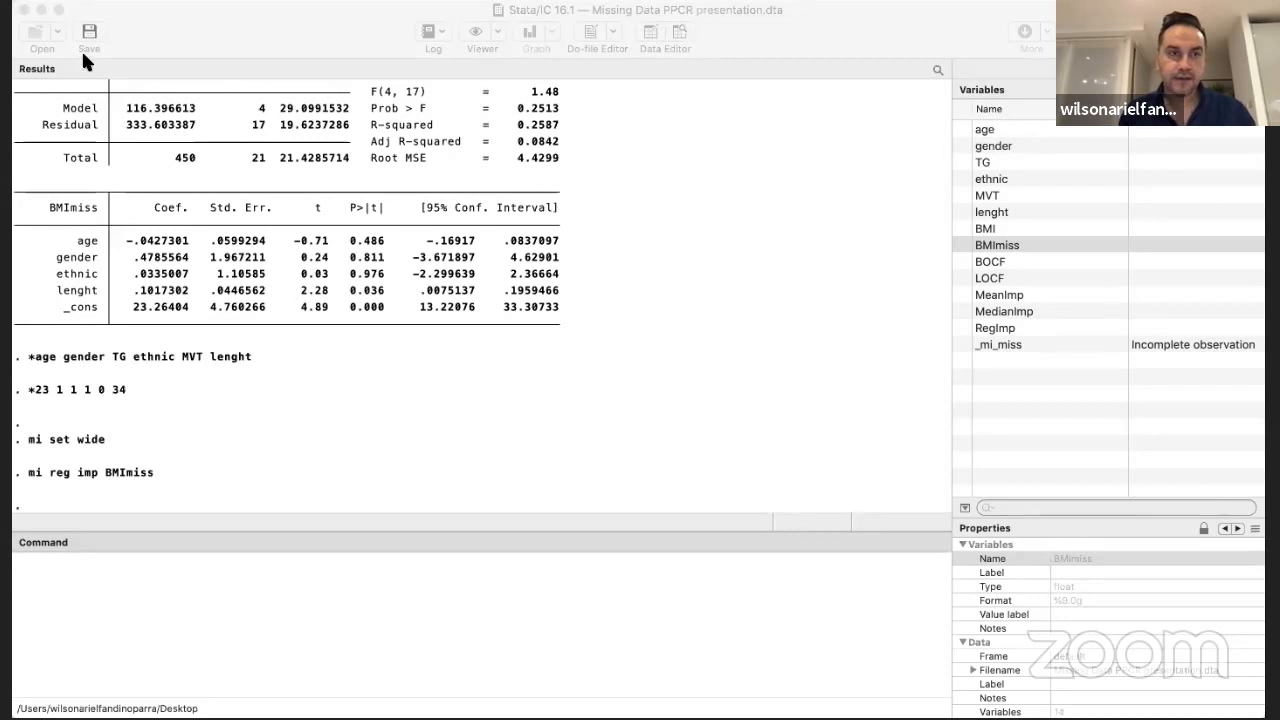
# Begin a regression imputation command for the missing BMI variable with mi impute reg BMImiss
pyautogui.click(489, 530)
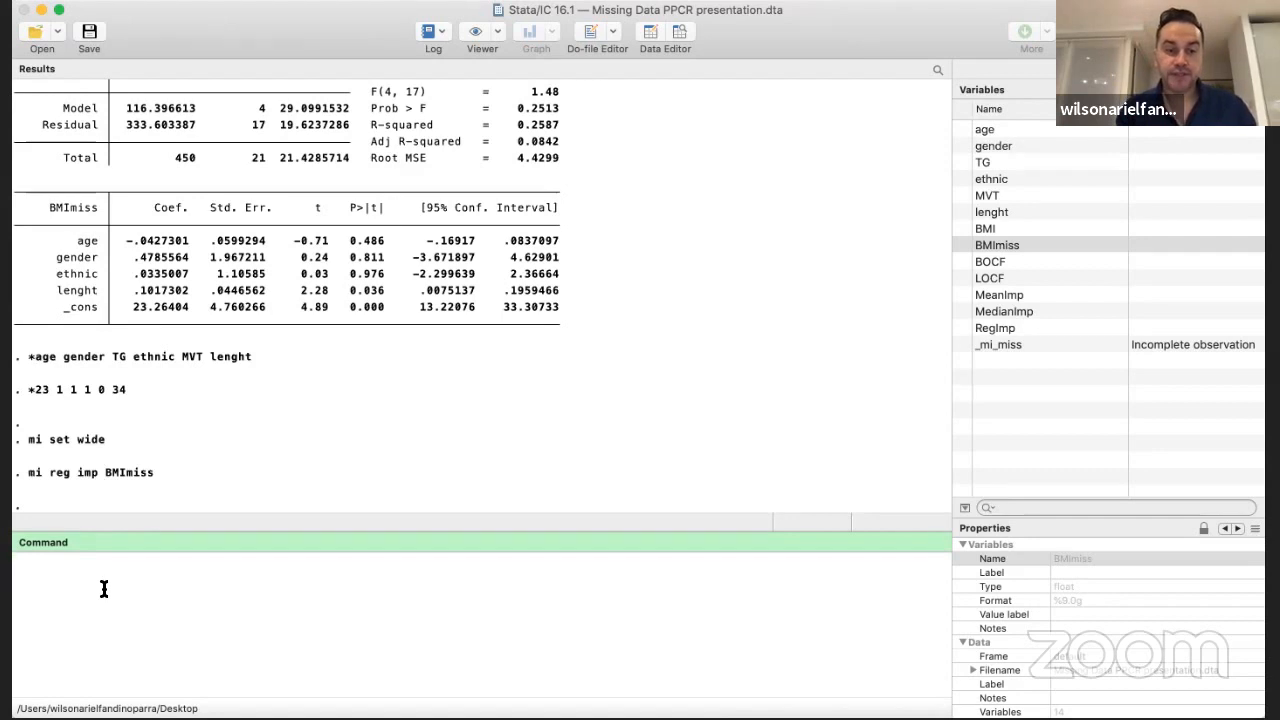
pyautogui.write('mi r')
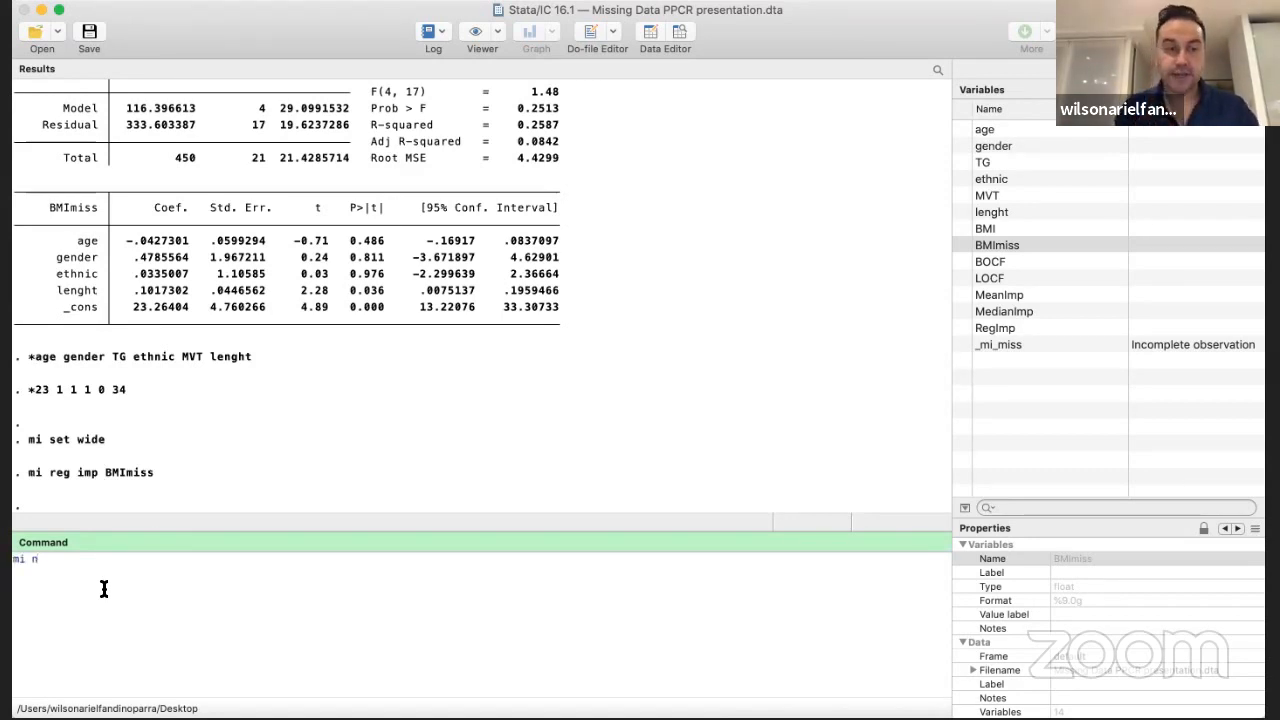
pyautogui.press('BackSpace')
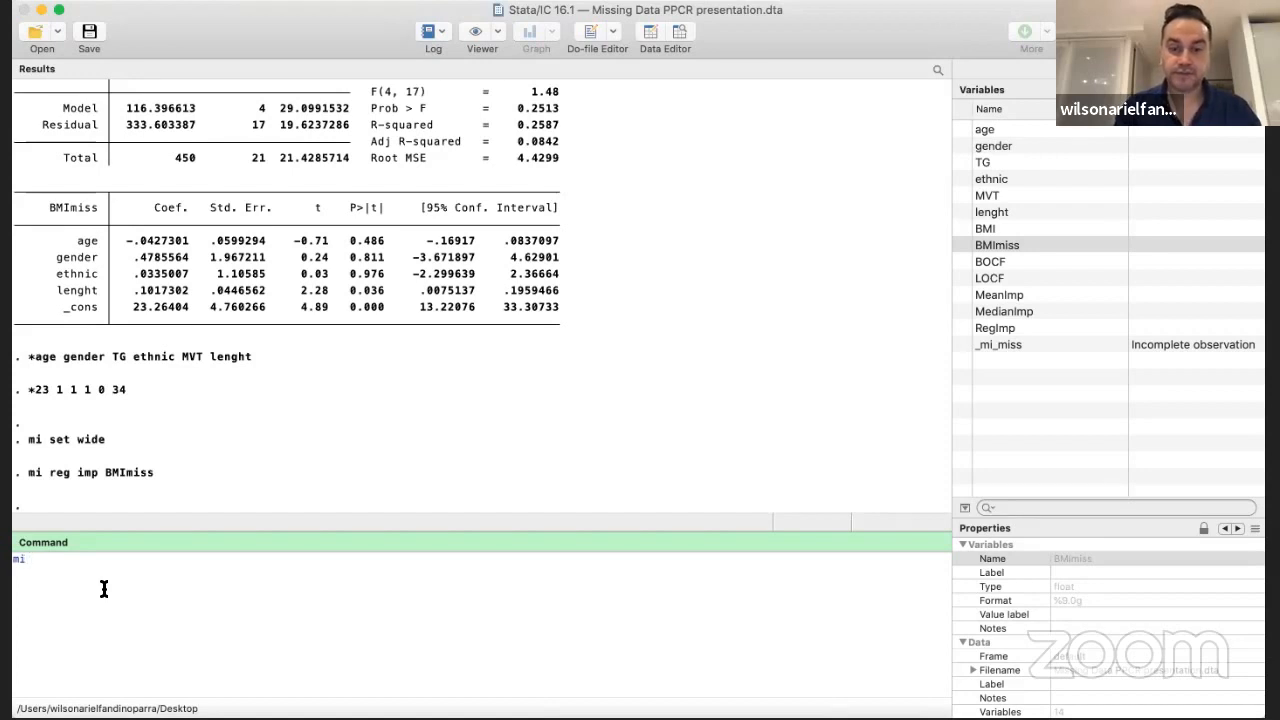
pyautogui.write('impute ')
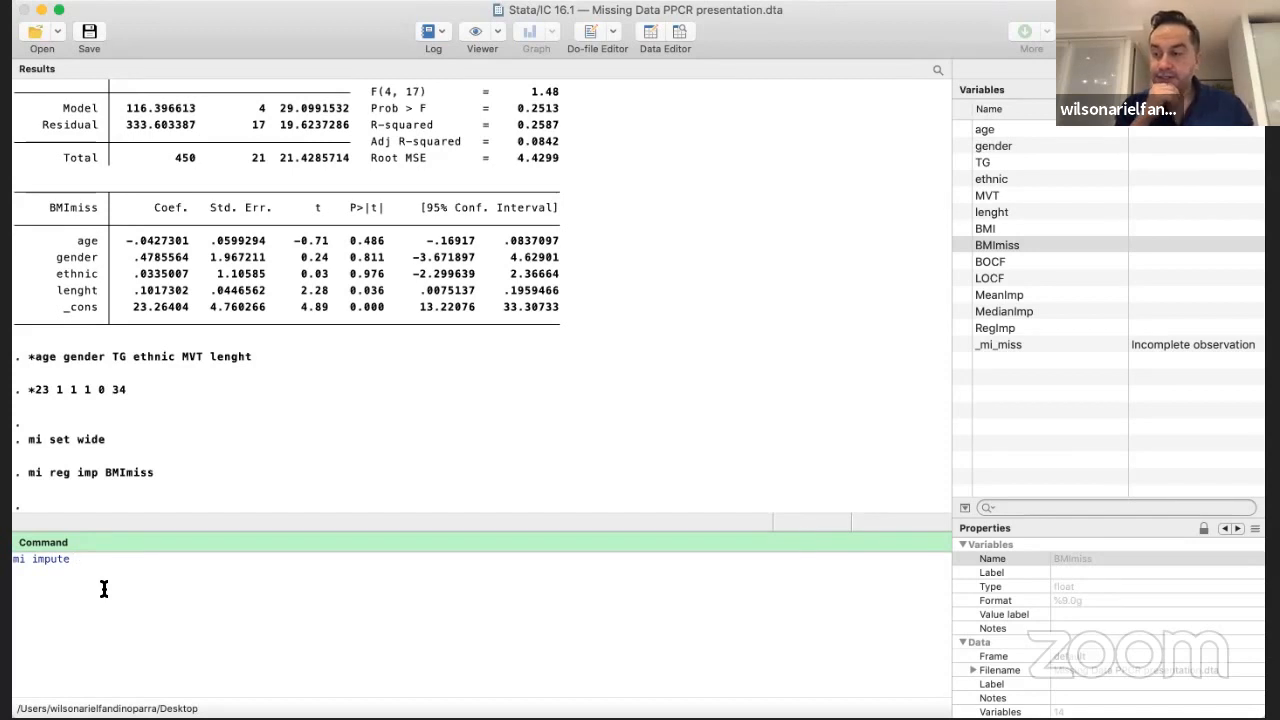
pyautogui.write('reg')
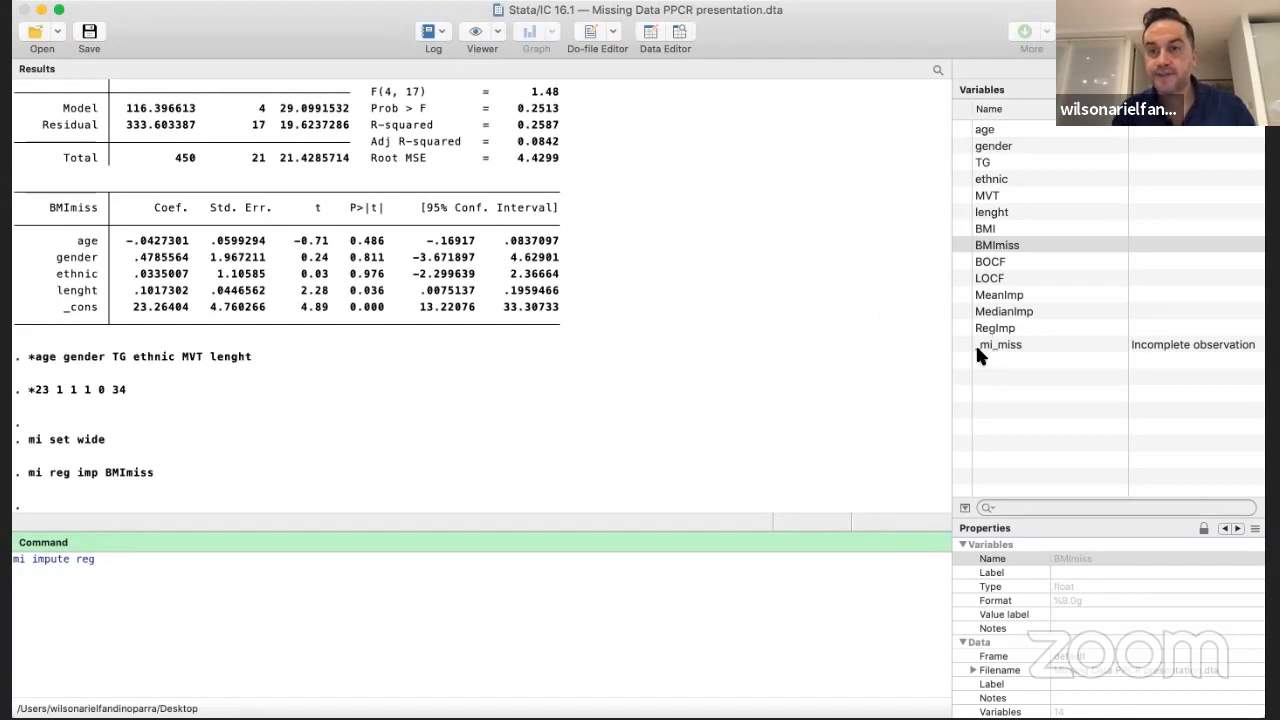
pyautogui.moveTo(960, 247)
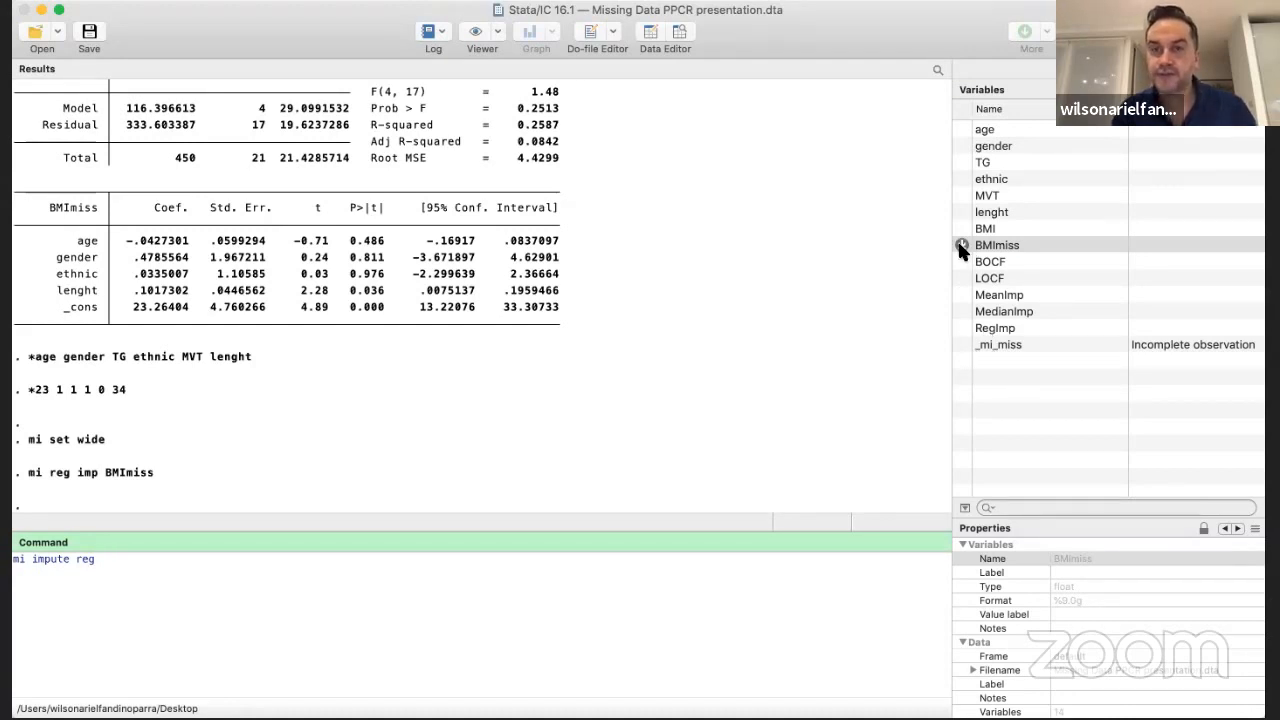
pyautogui.click(960, 246)
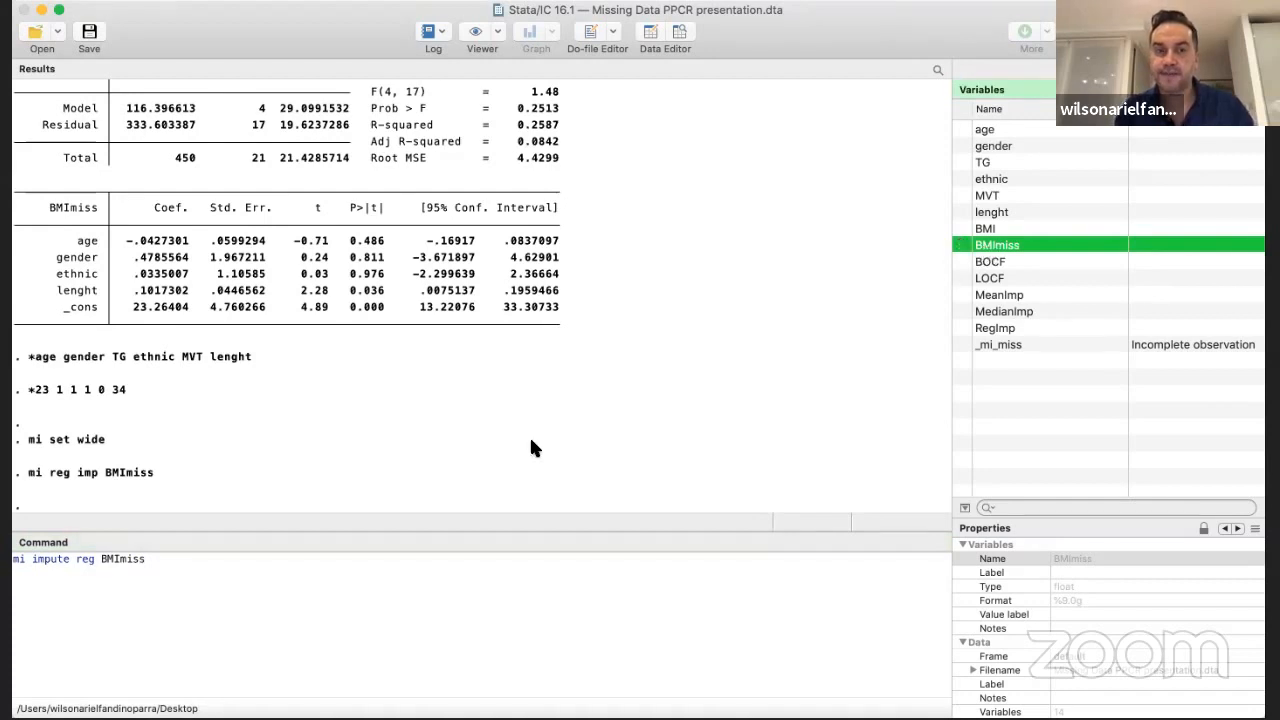
pyautogui.click(213, 555)
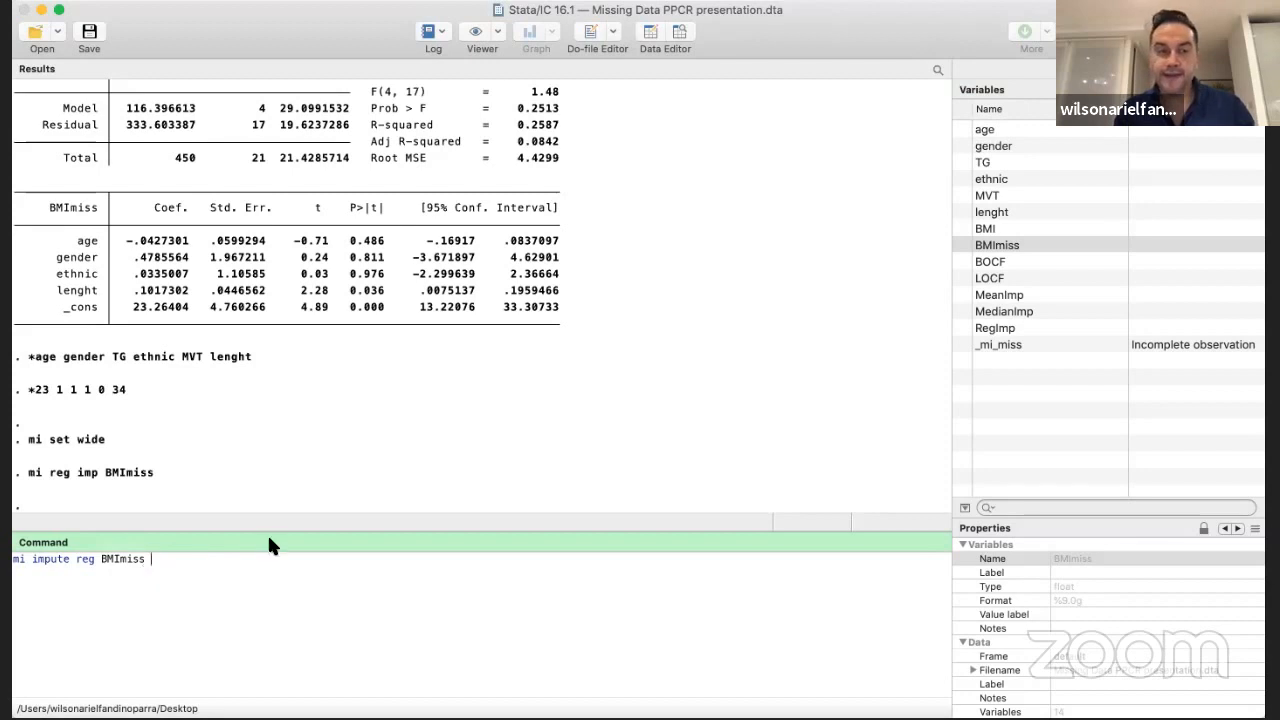
# Add age, gender, ethnic and lenght as predictors to the mi impute reg BMImiss command
pyautogui.click(960, 129)
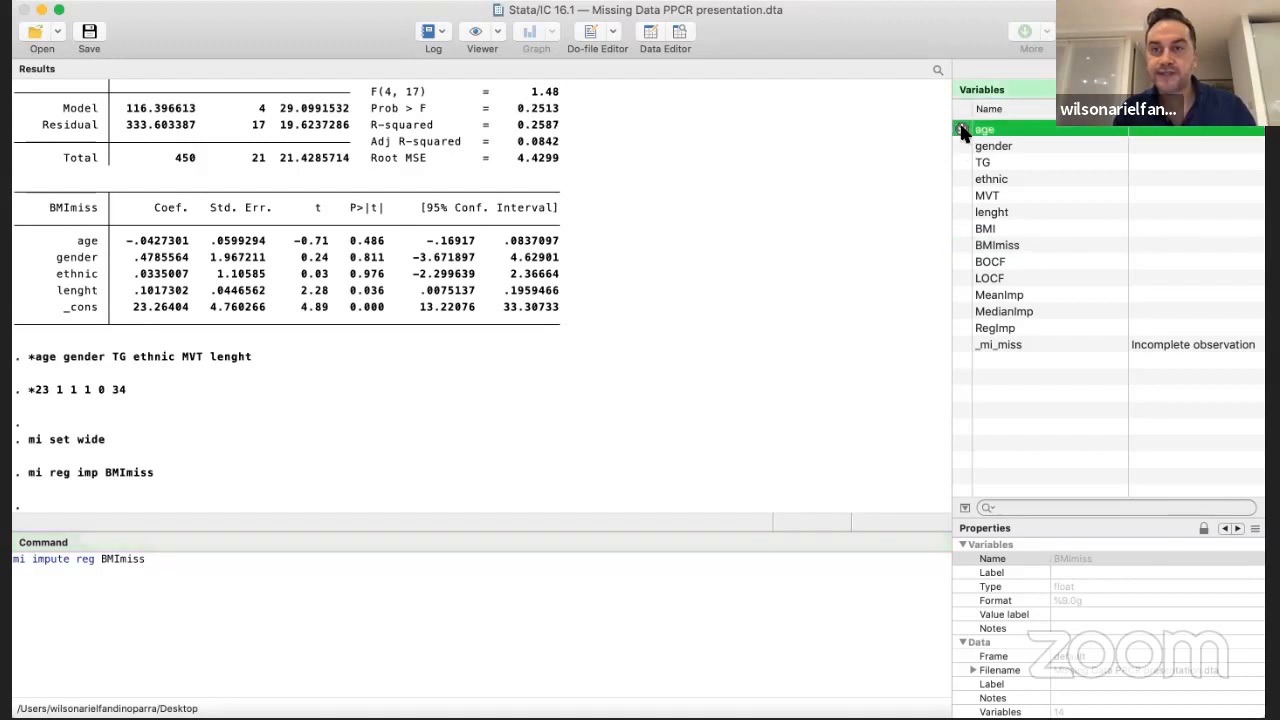
pyautogui.click(962, 146)
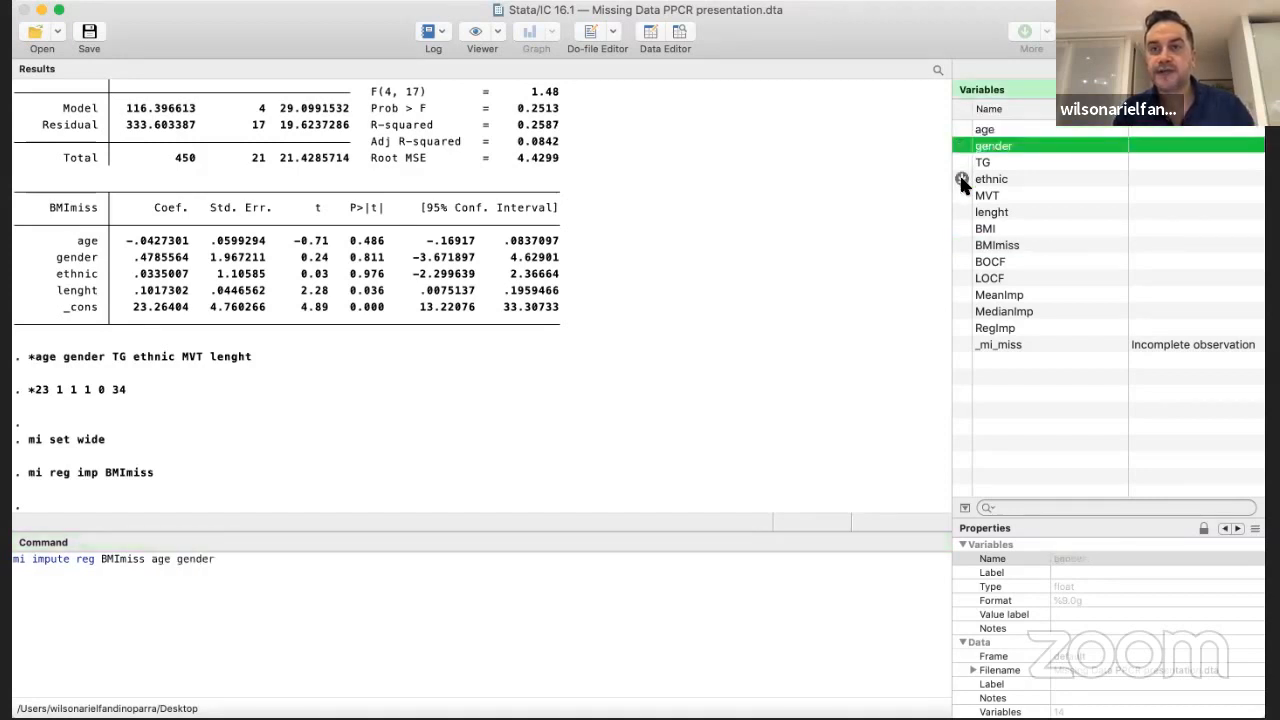
pyautogui.click(961, 178)
pyautogui.click(961, 212)
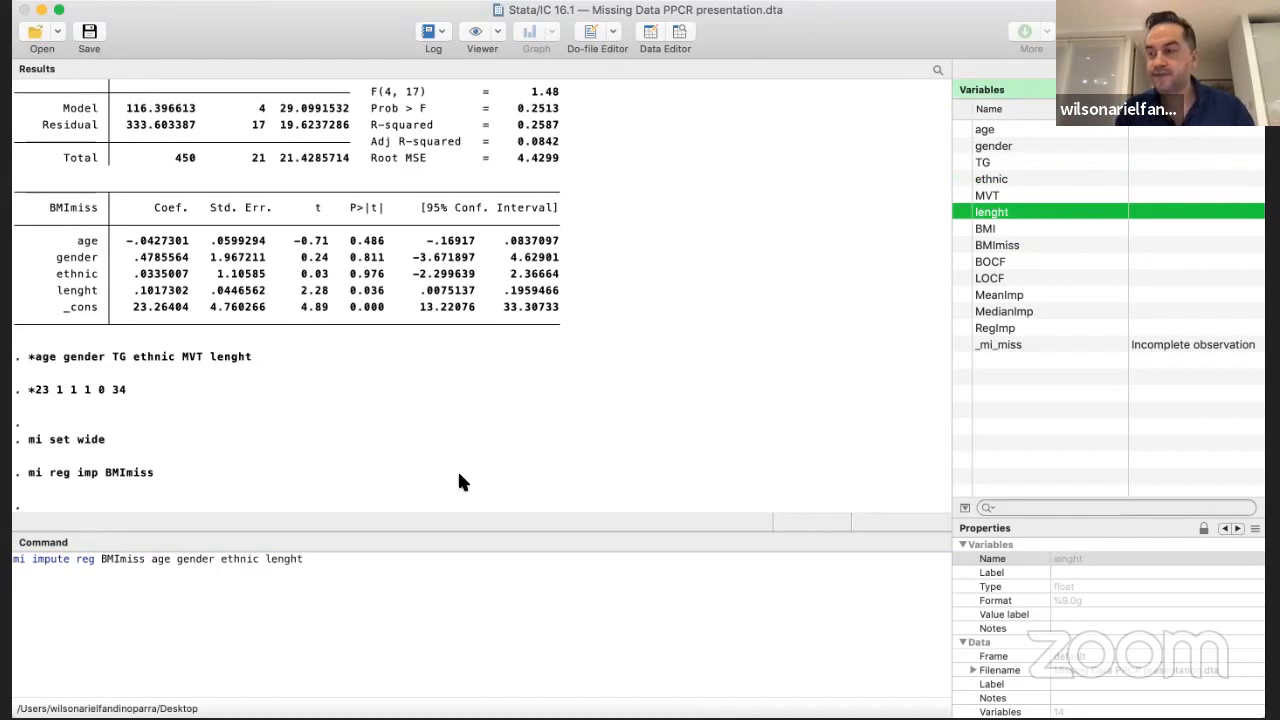
# Complete the imputation command with the options add(5) and rseed (1234), and run it
pyautogui.click(309, 560)
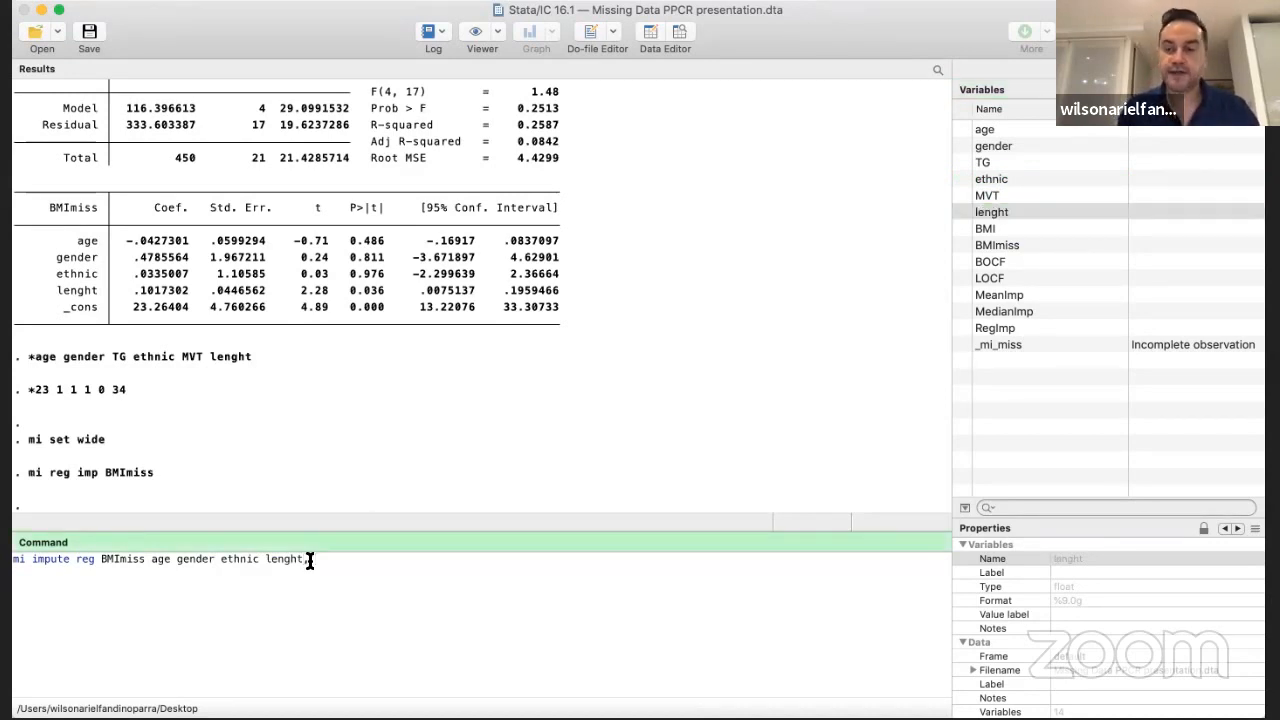
pyautogui.write(', add')
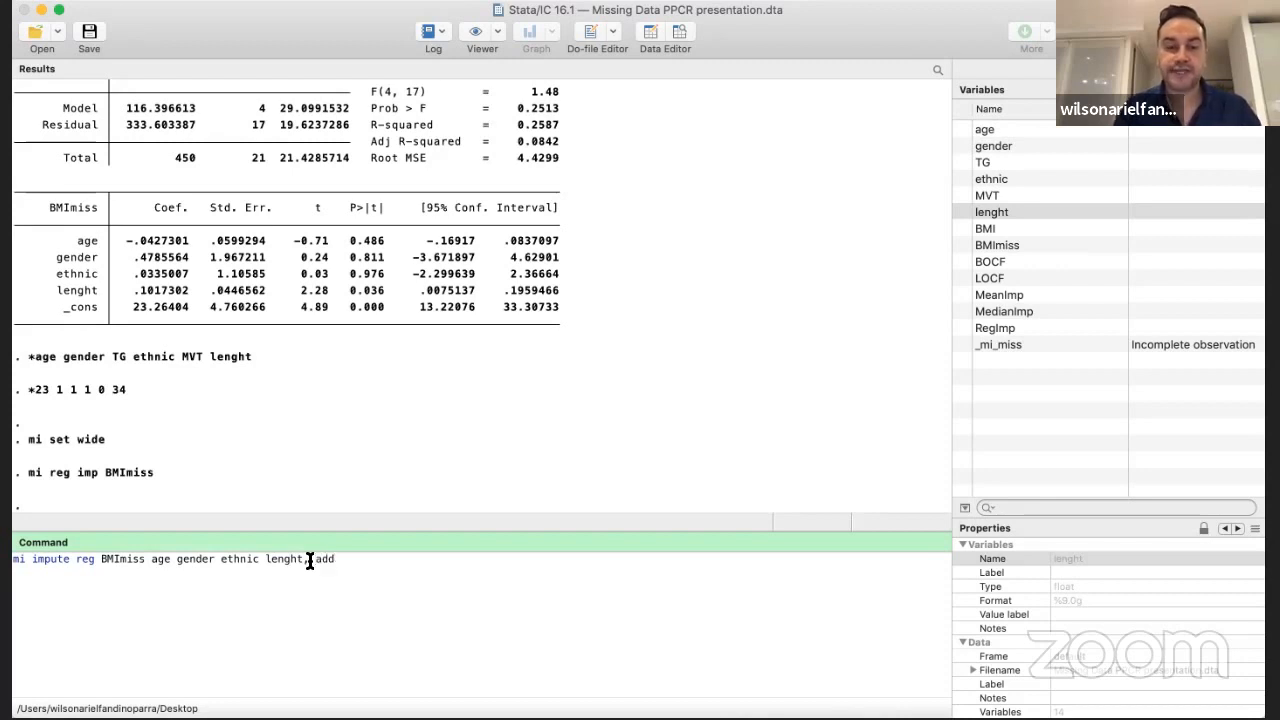
pyautogui.write('(')
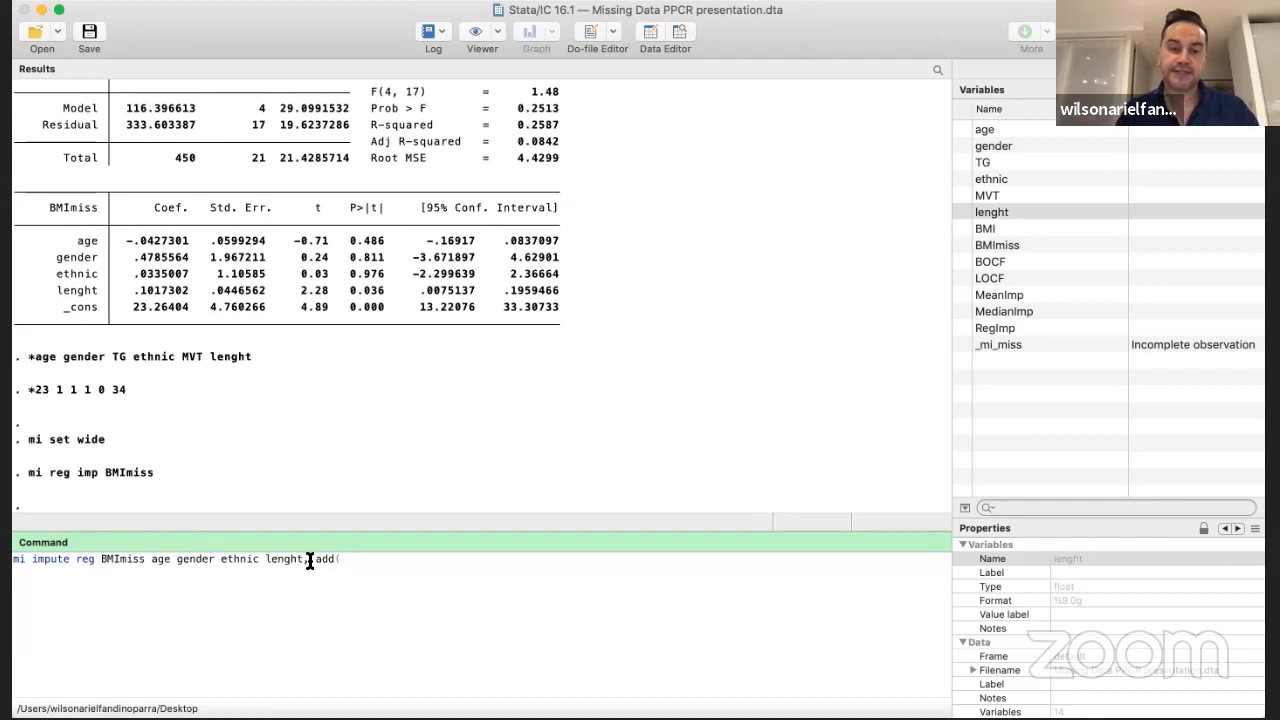
pyautogui.write('5)')
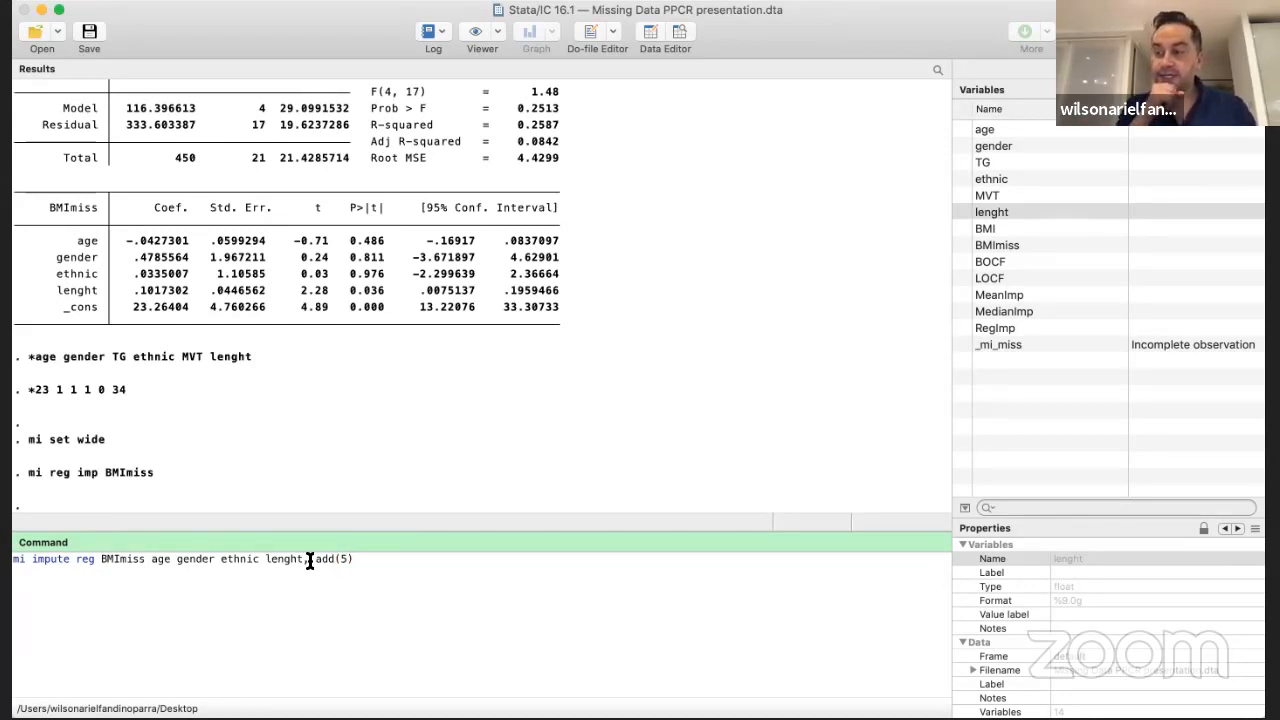
pyautogui.write(' rseed ')
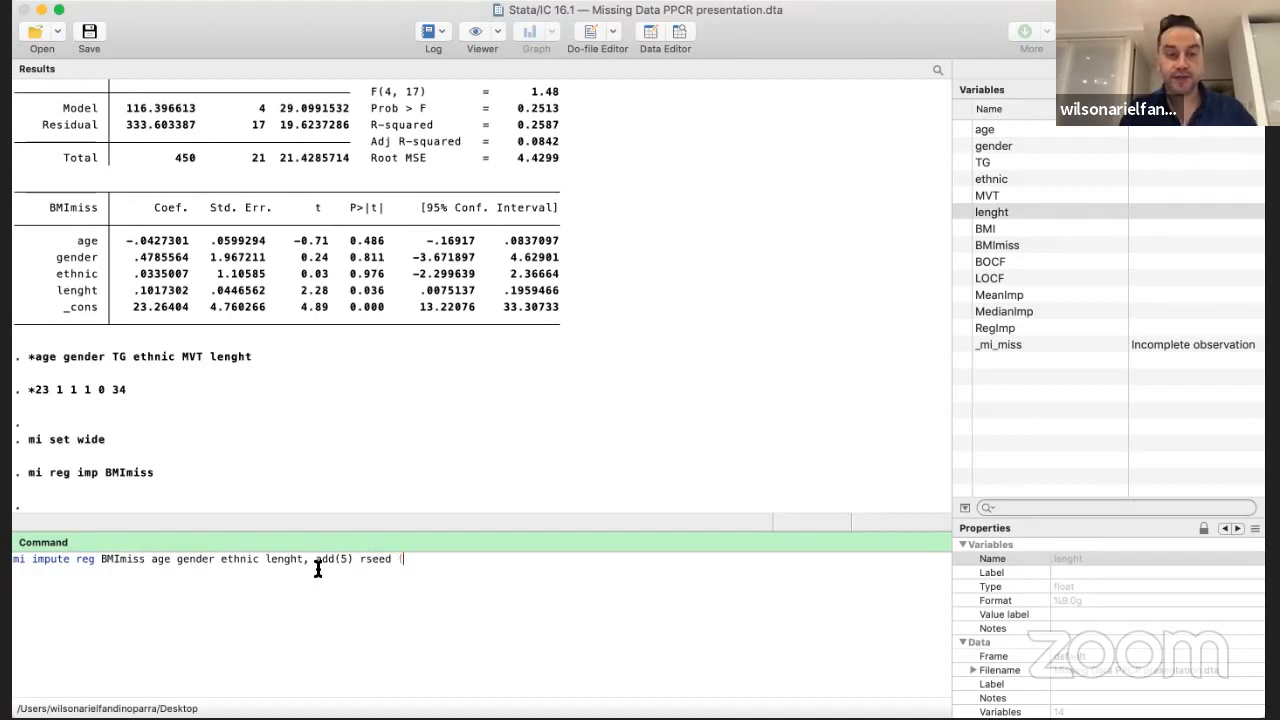
pyautogui.write(' (')
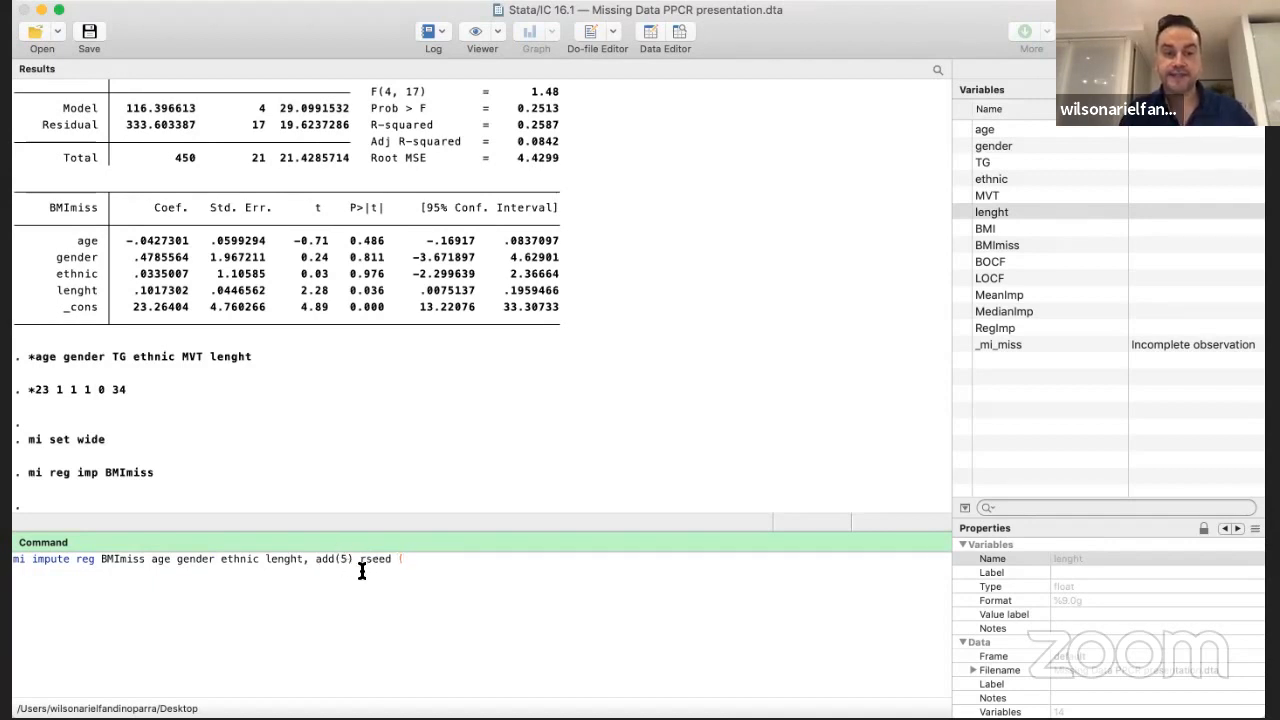
pyautogui.write('1234')
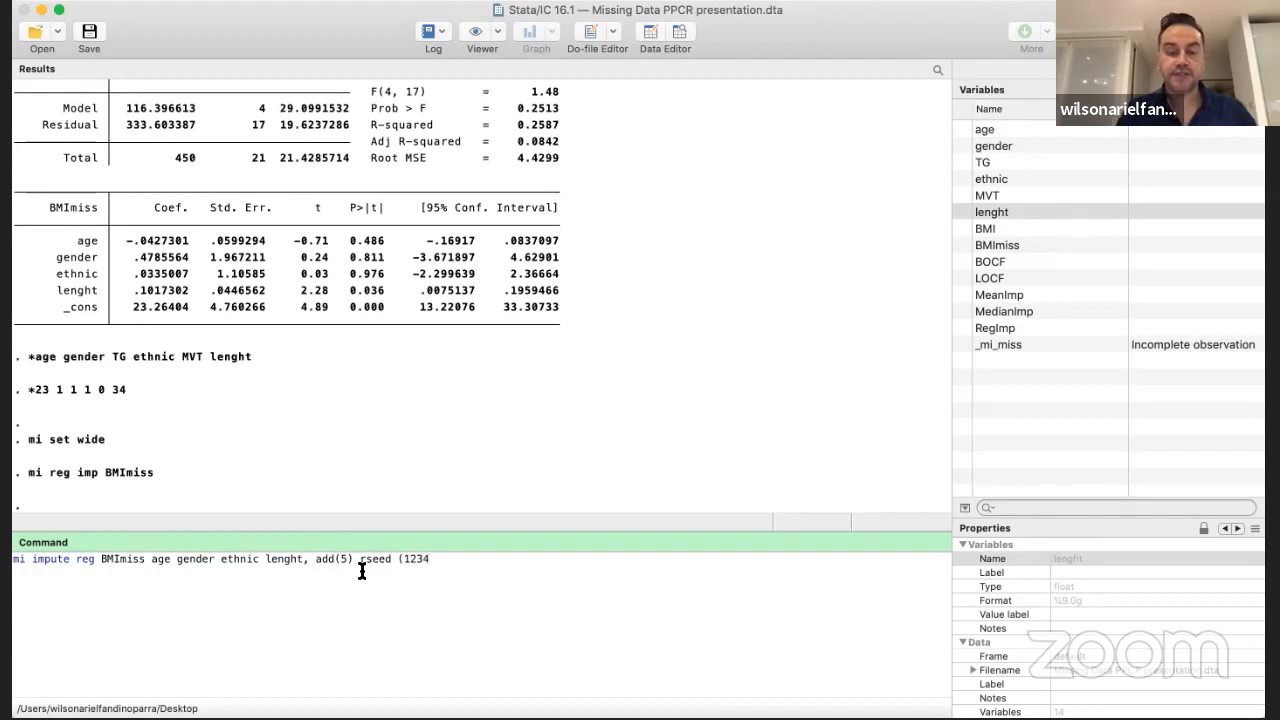
pyautogui.write(')')
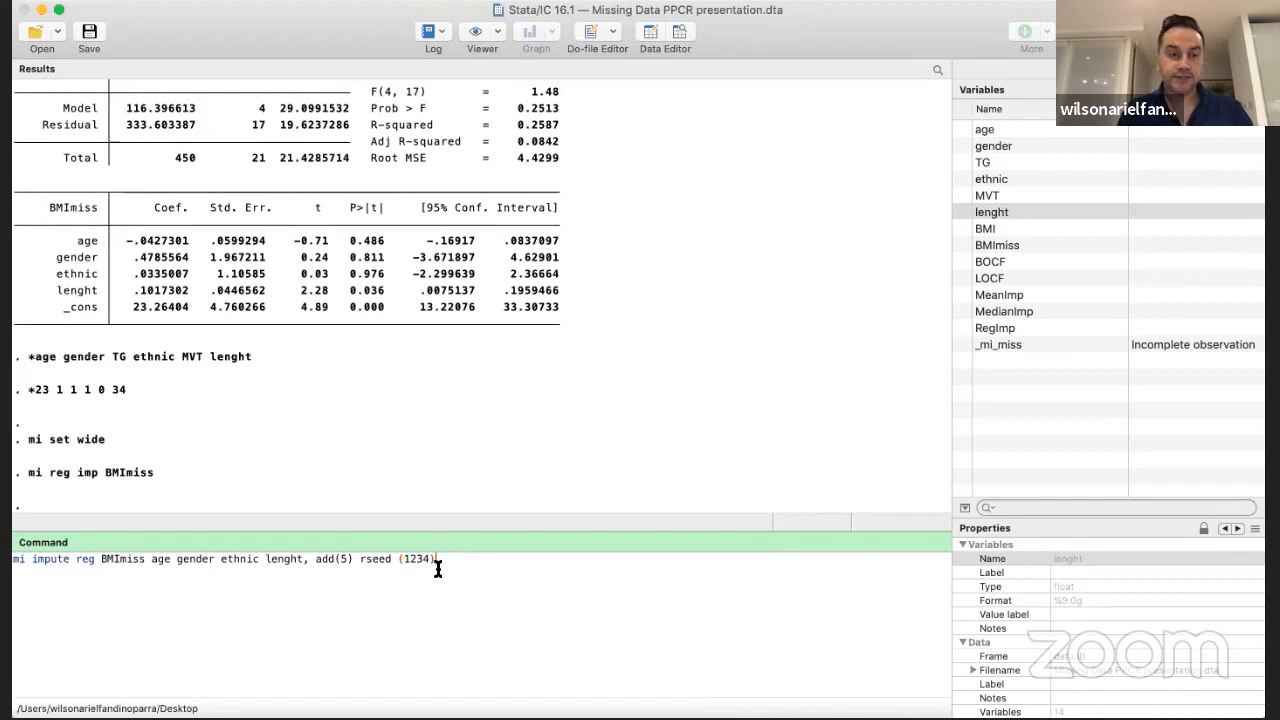
pyautogui.press('Return')
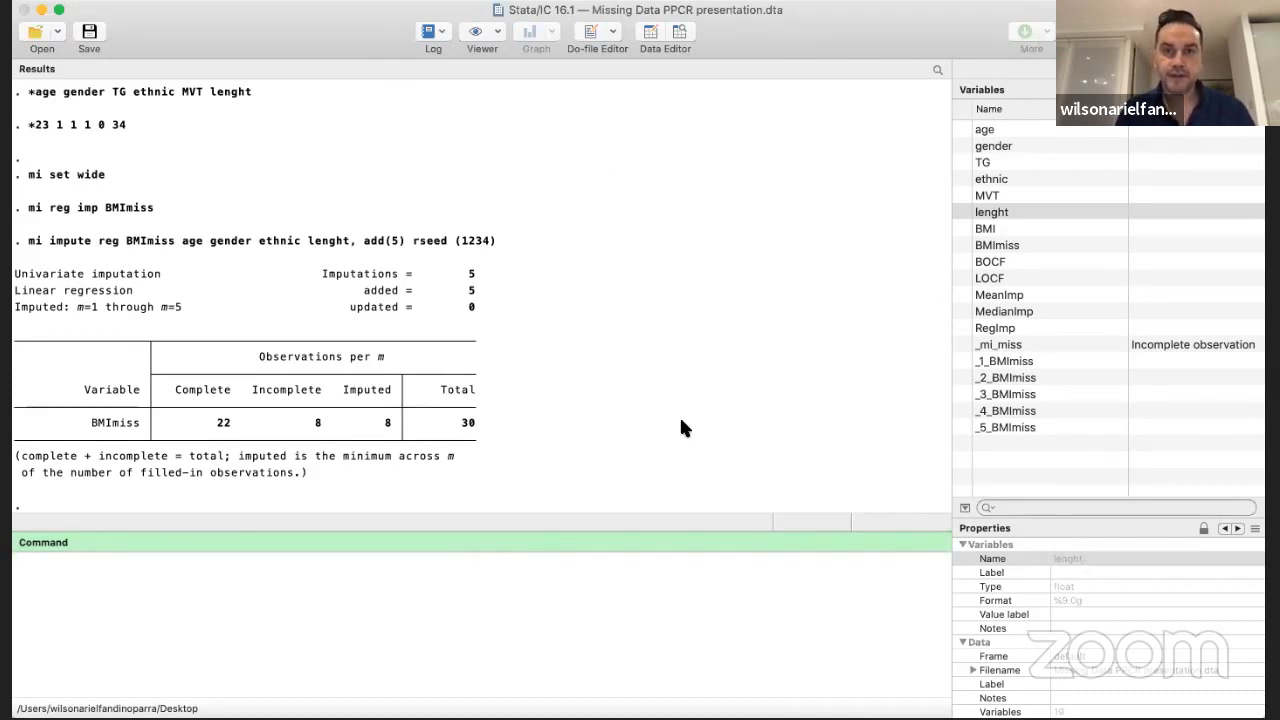
# Browse the dataset to compare the imputed columns _1_BMImiss through _5_BMImiss with the single-imputation columns
pyautogui.click(680, 33)
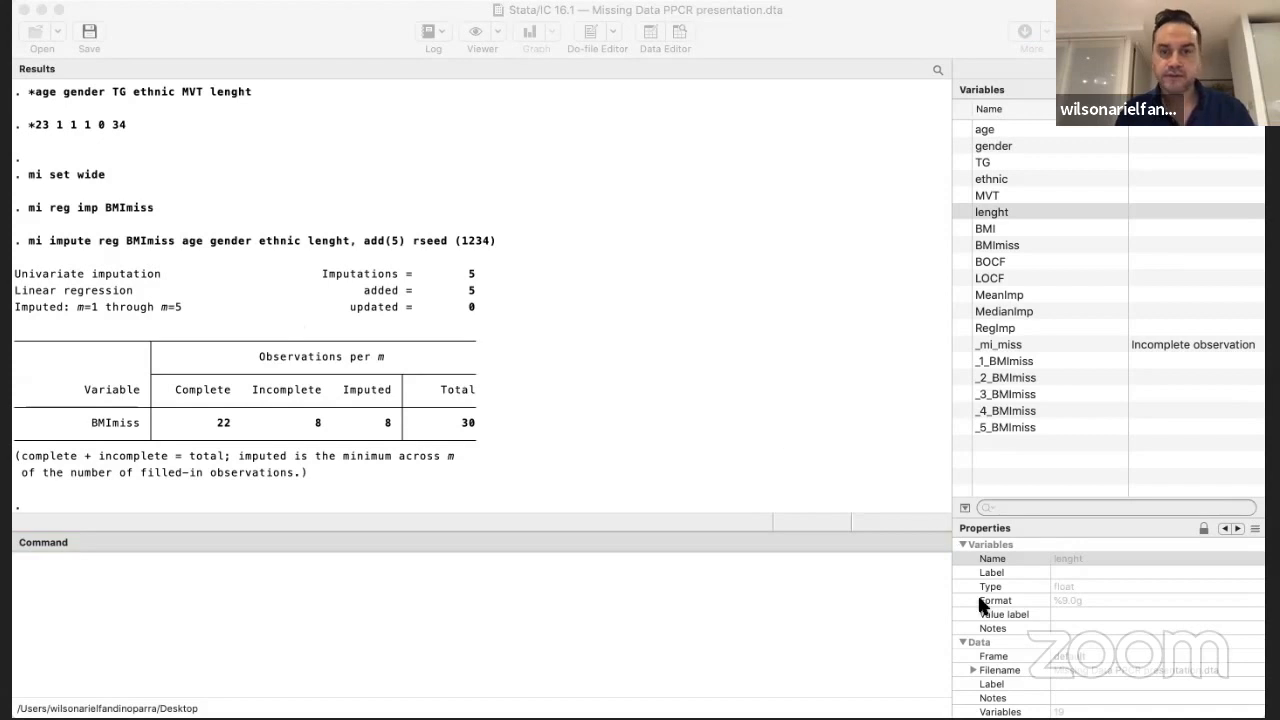
pyautogui.click(1002, 626)
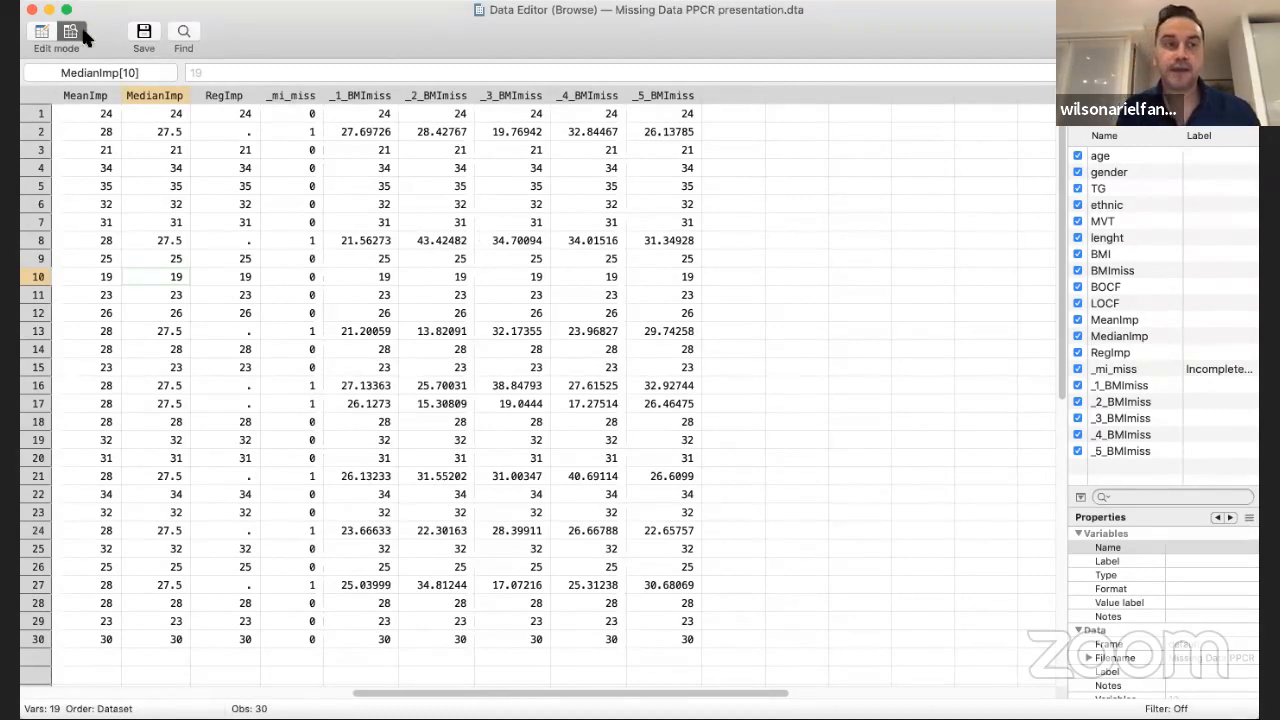
pyautogui.click(49, 10)
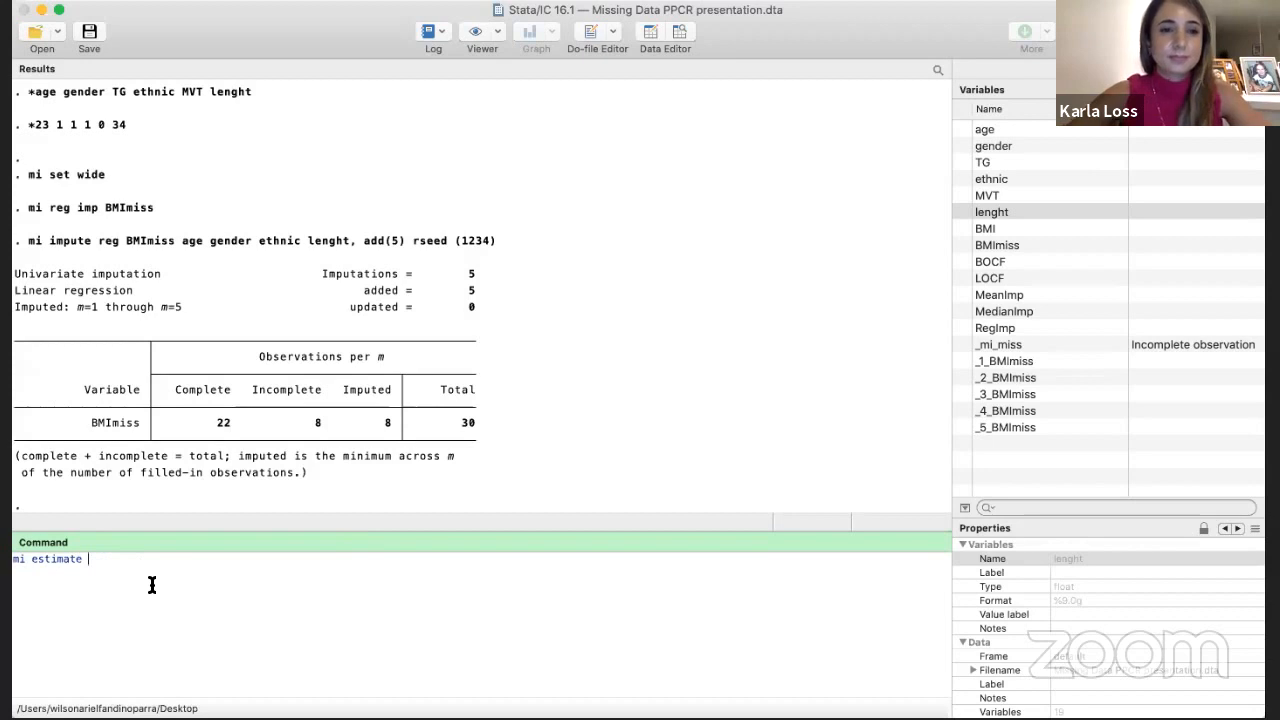
# Begin an mi estimate: logistic command with MVT as the outcome variable
pyautogui.write('estimate:')
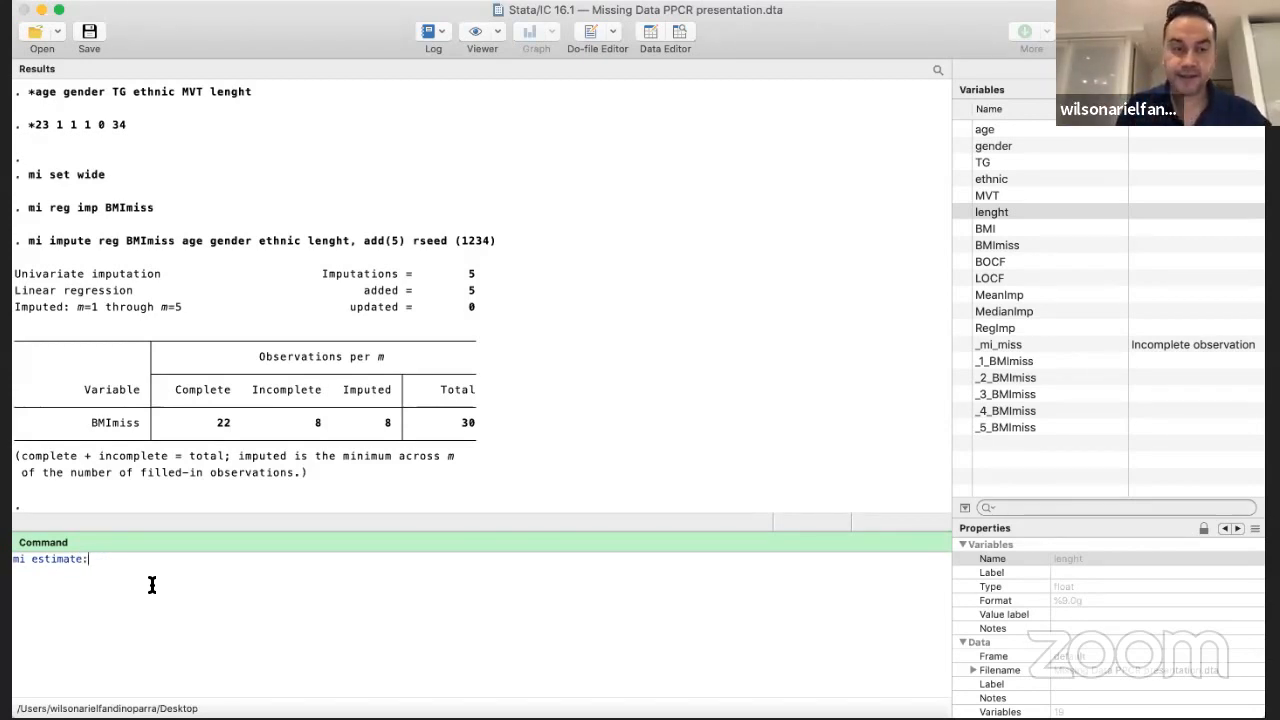
pyautogui.write(' lo')
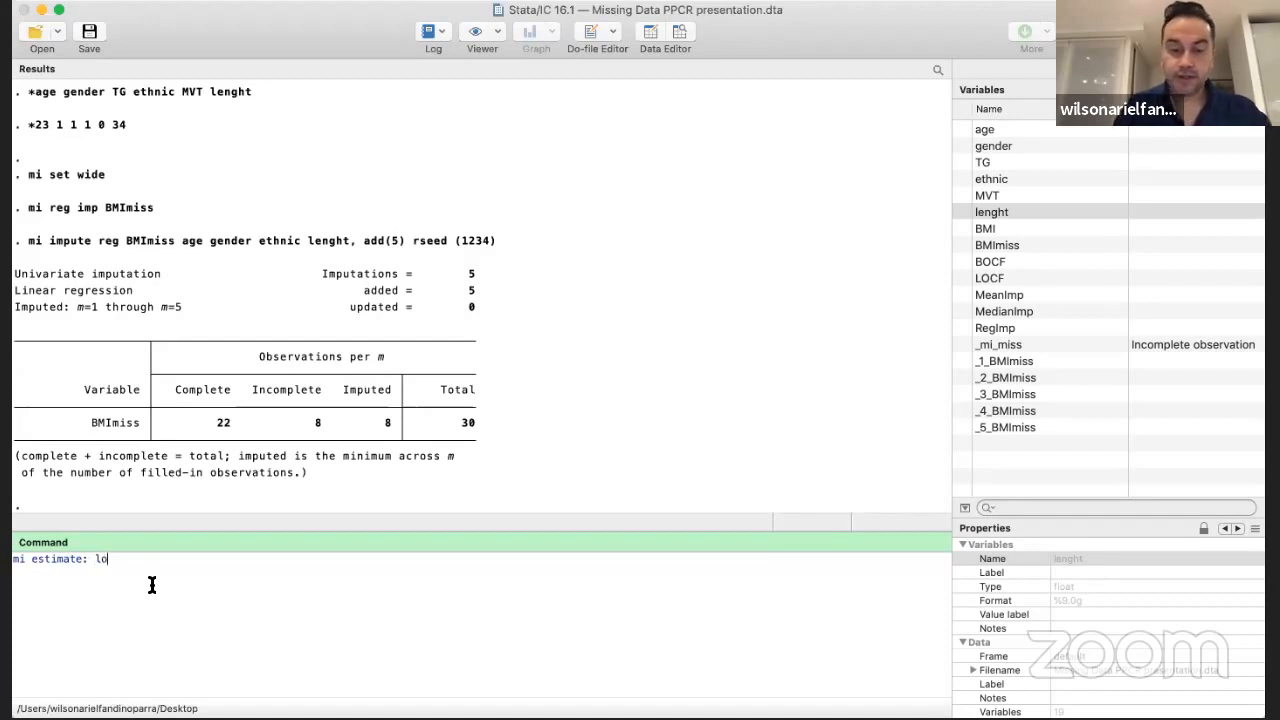
pyautogui.write('gistic')
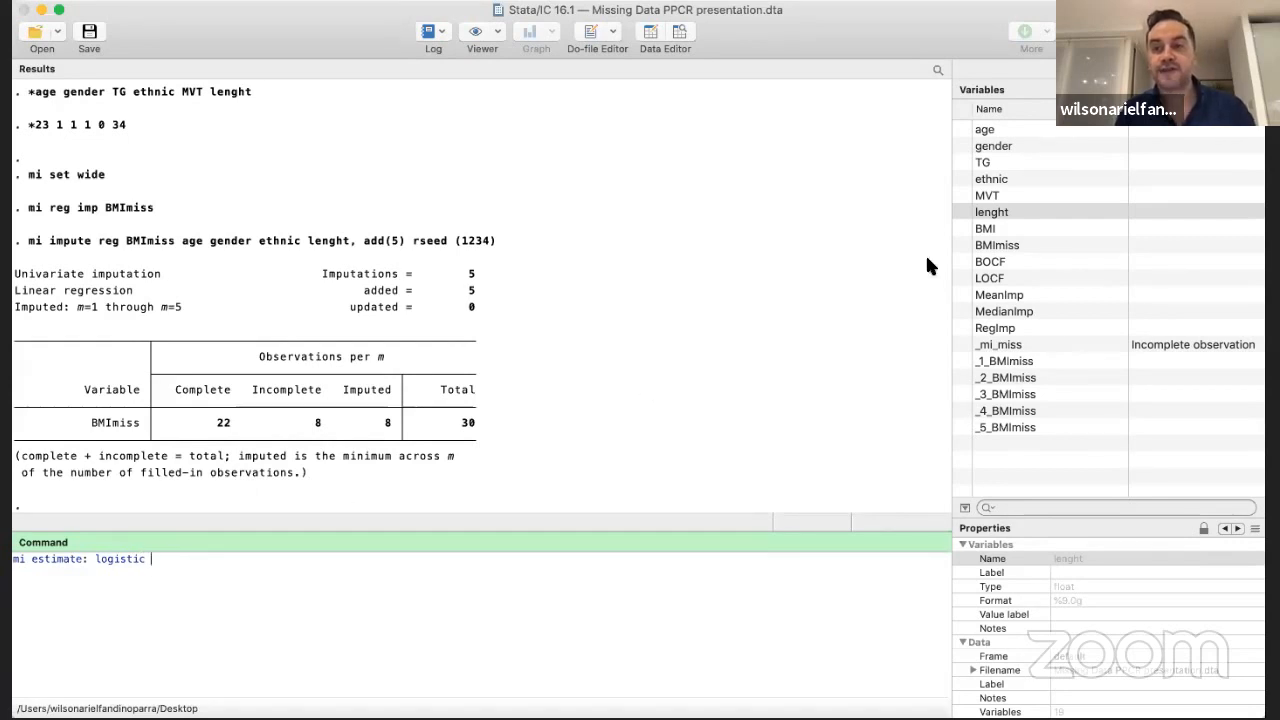
pyautogui.click(962, 196)
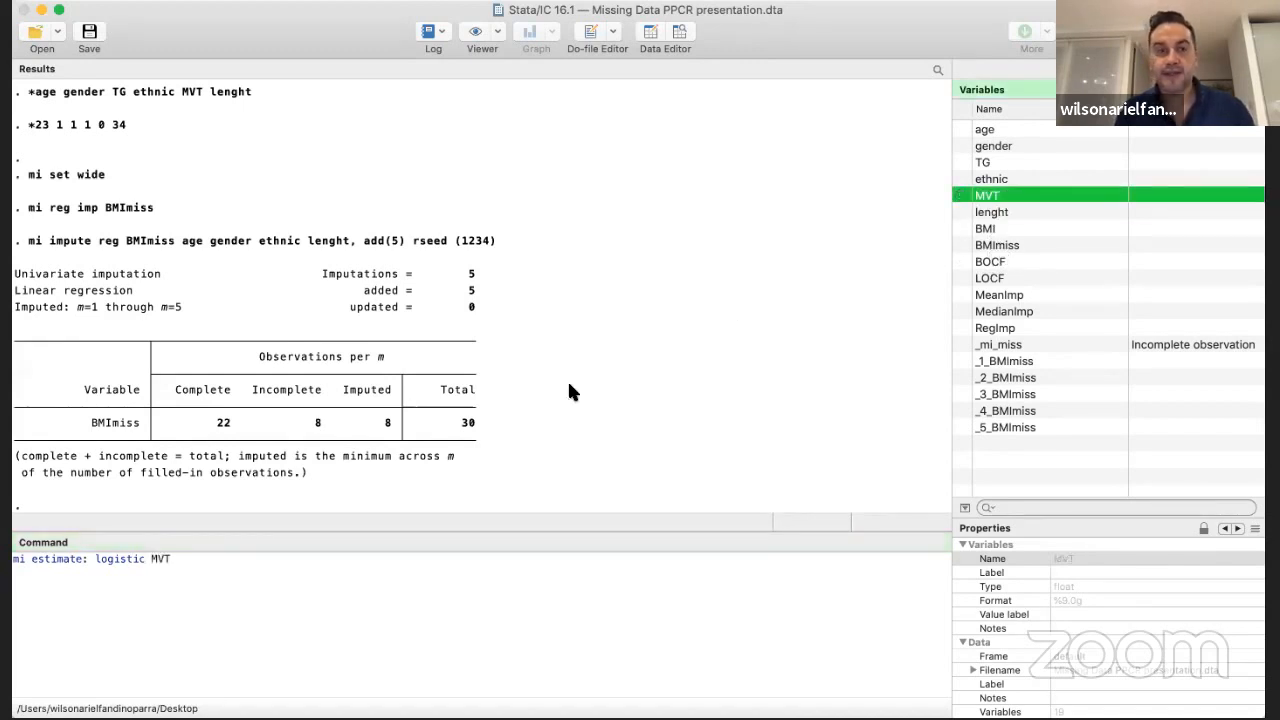
pyautogui.click(200, 561)
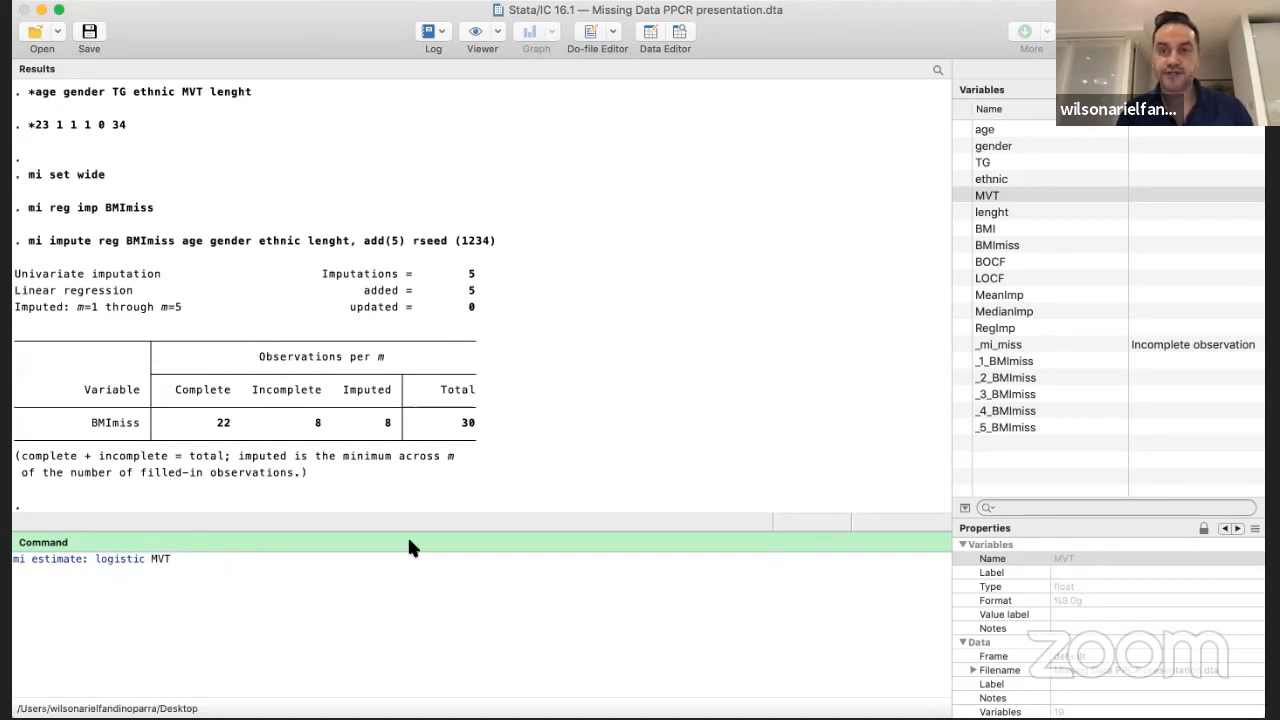
# Add age, gender, TG, ethnic, lenght and BMImiss as predictors of MVT and run the multiple-imputation logistic regression
pyautogui.click(962, 130)
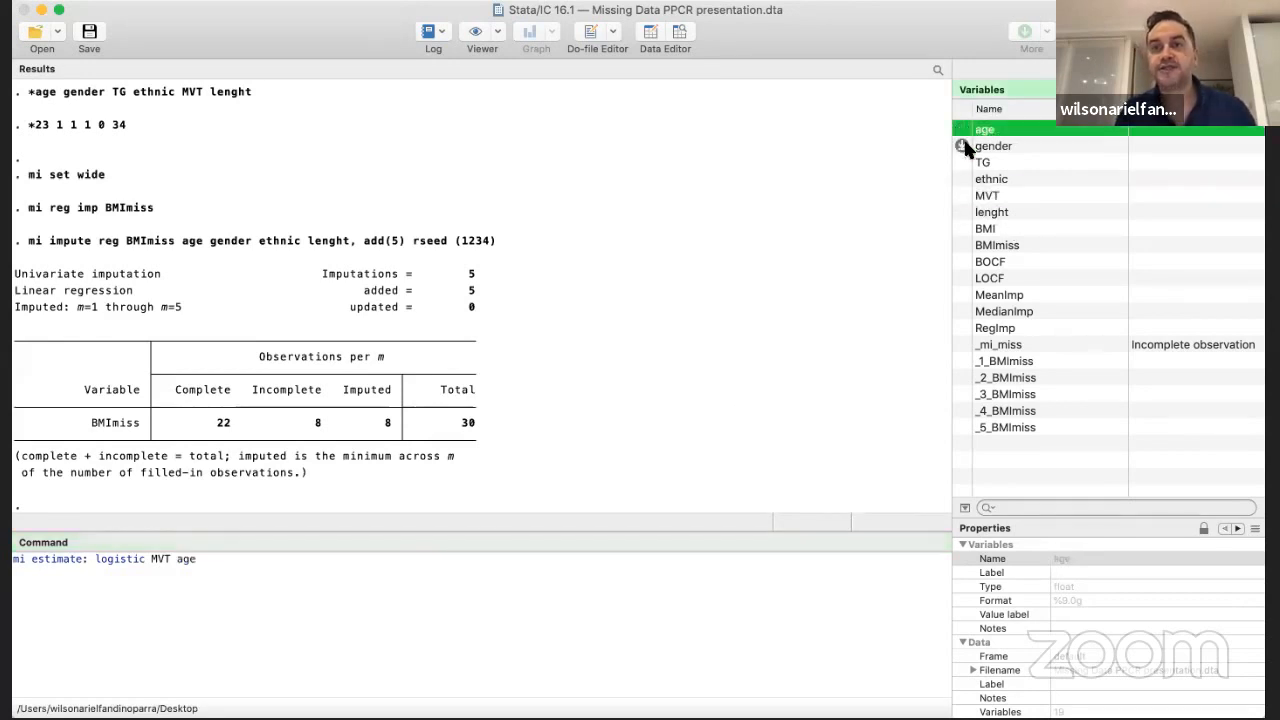
pyautogui.click(962, 146)
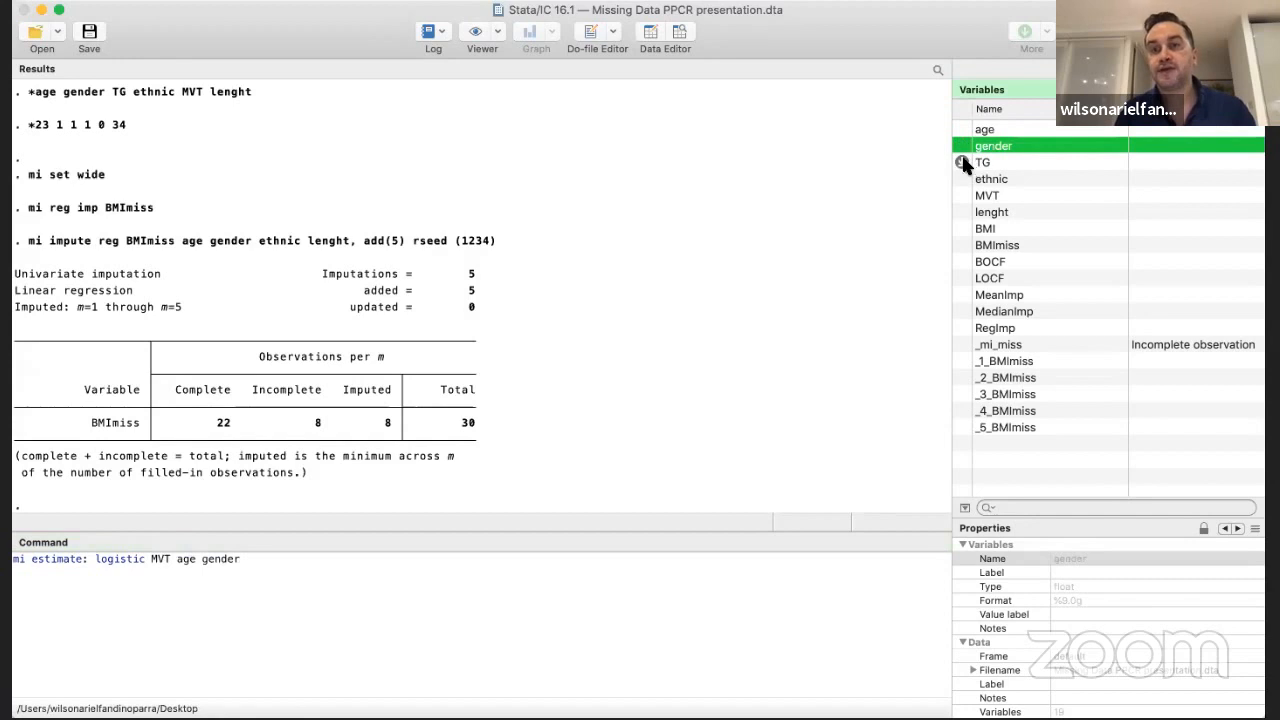
pyautogui.click(962, 162)
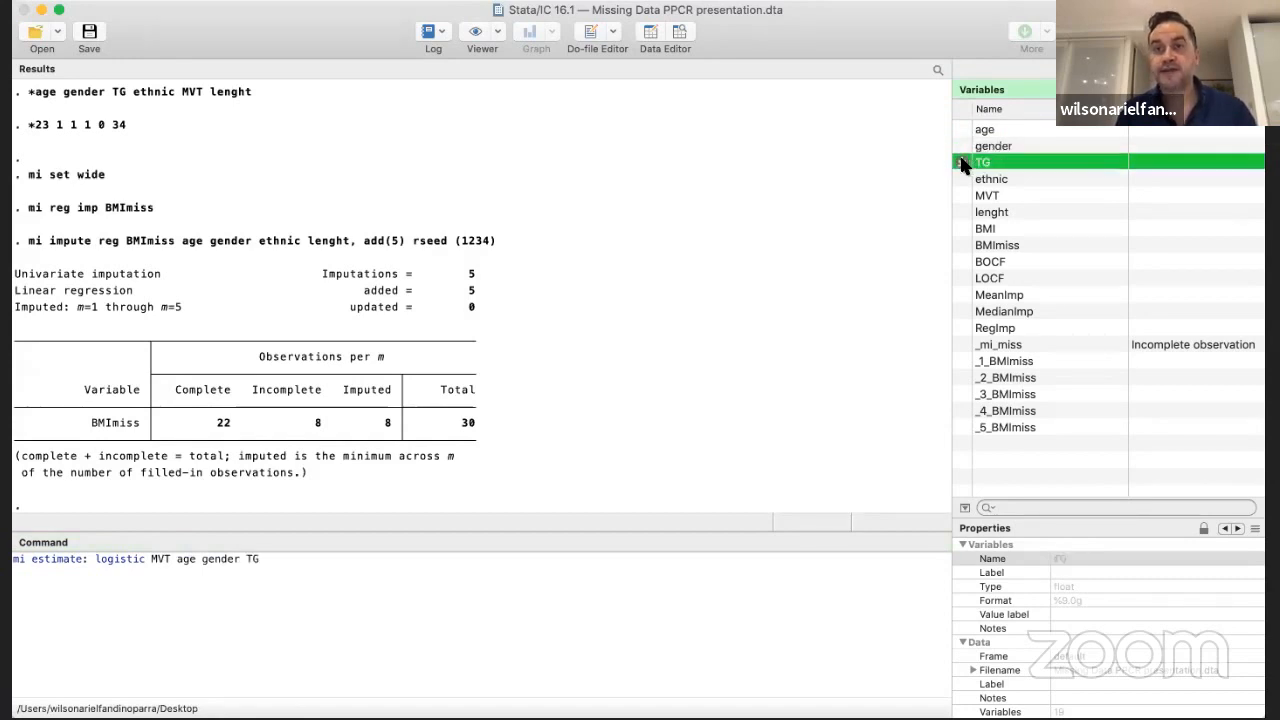
pyautogui.click(962, 179)
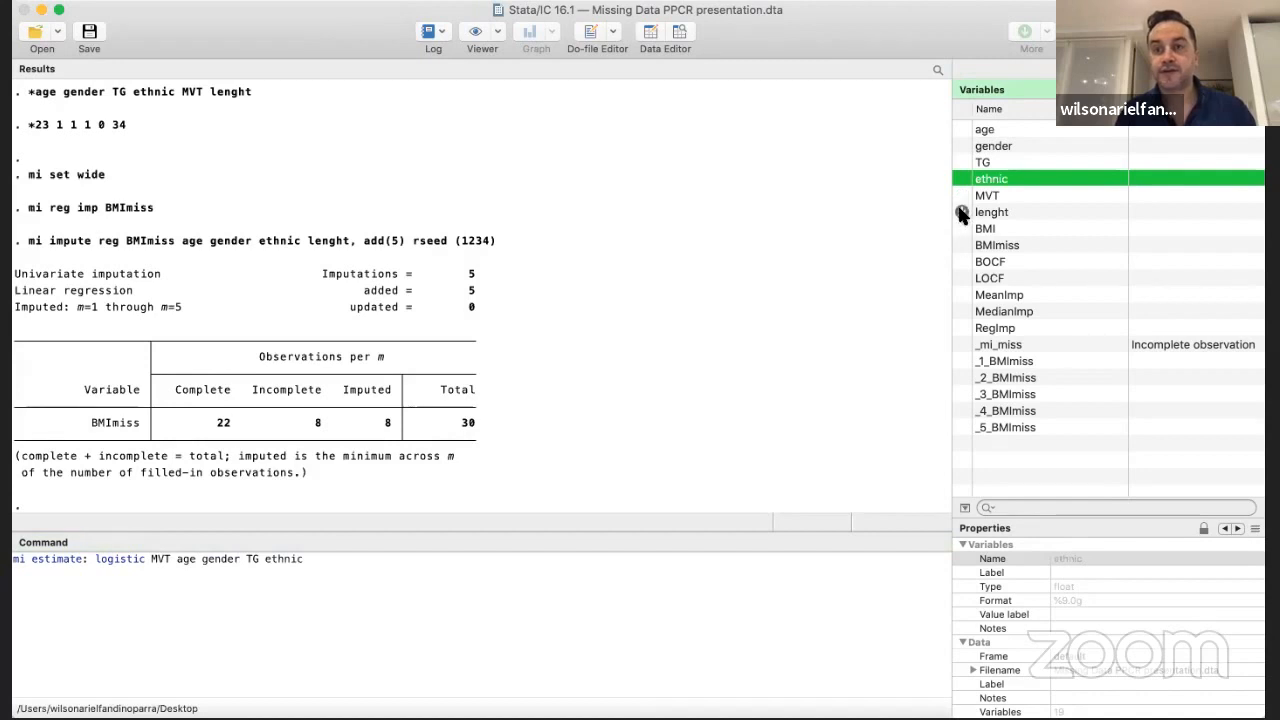
pyautogui.click(962, 213)
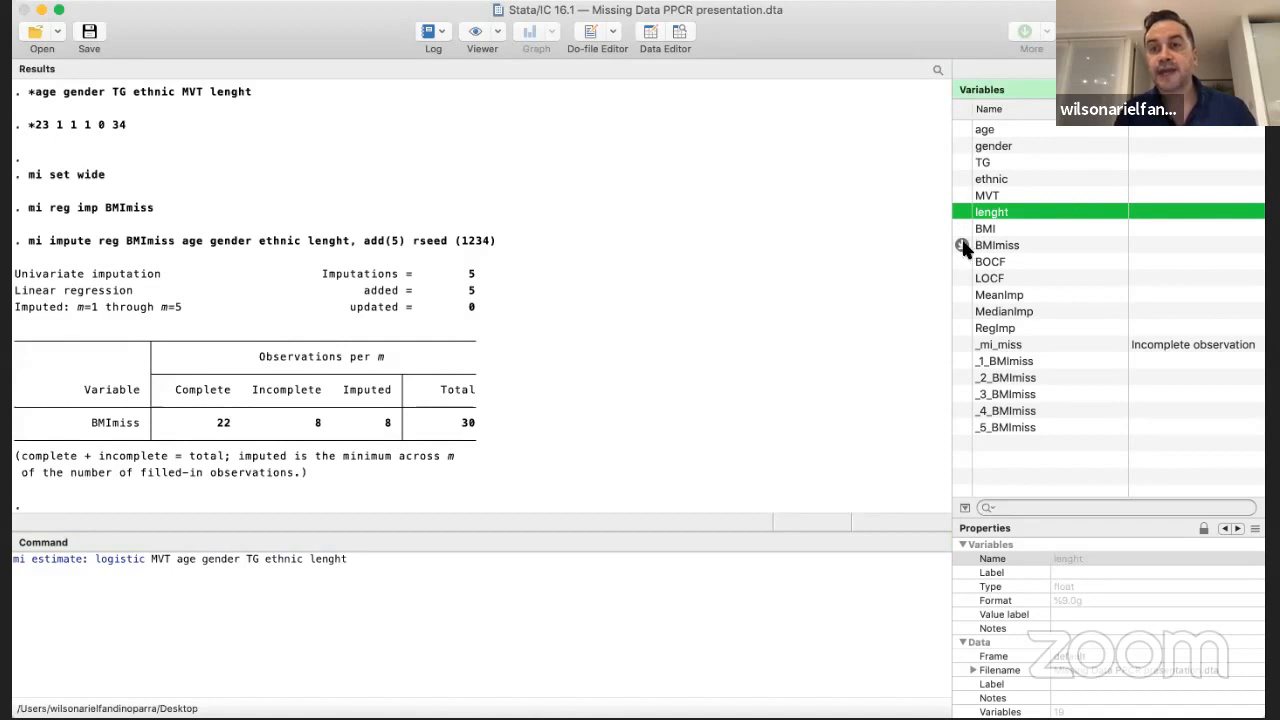
pyautogui.click(962, 246)
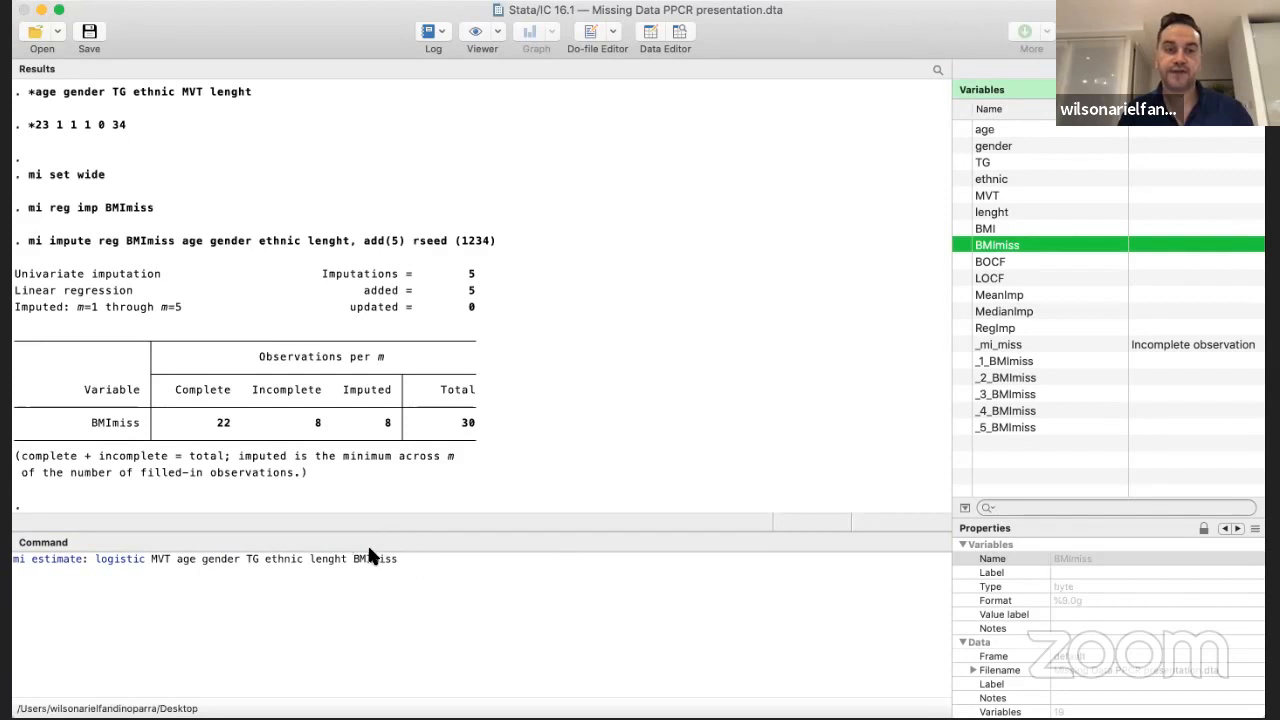
pyautogui.press('Return')
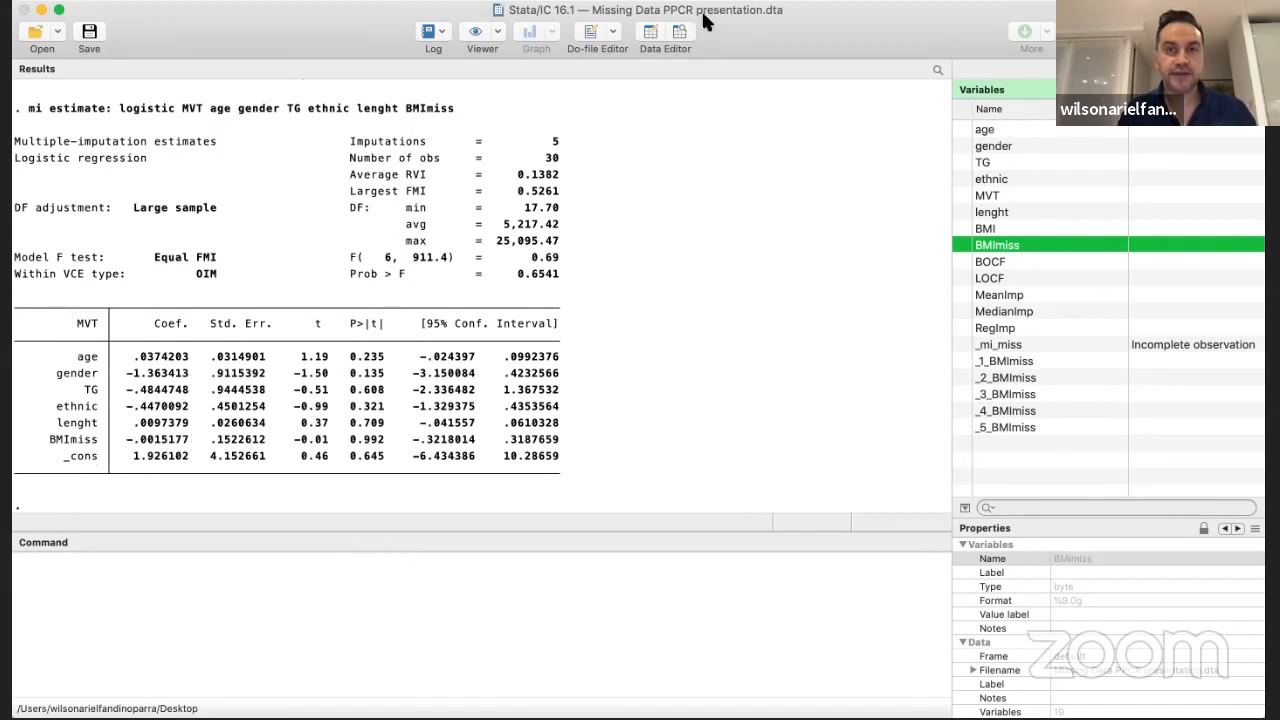
# Browse the dataset again and review the pooled logistic regression estimates for MVT
pyautogui.click(680, 32)
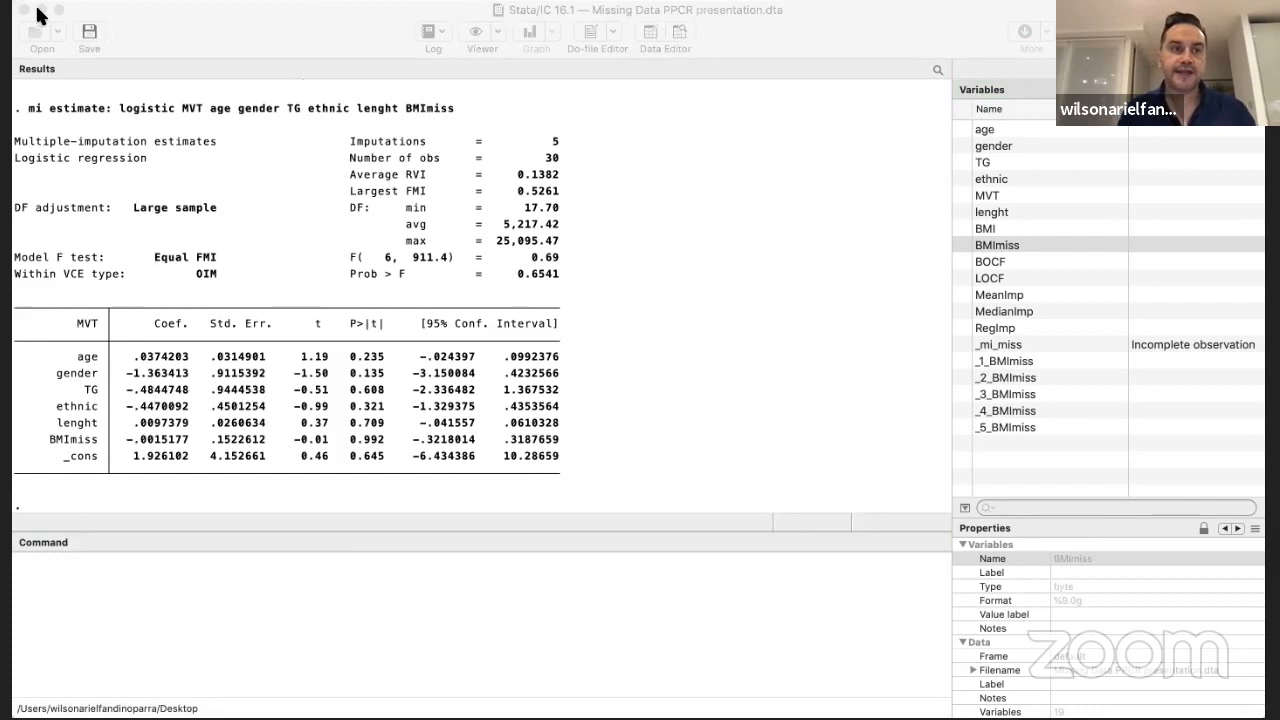
pyautogui.click(172, 468)
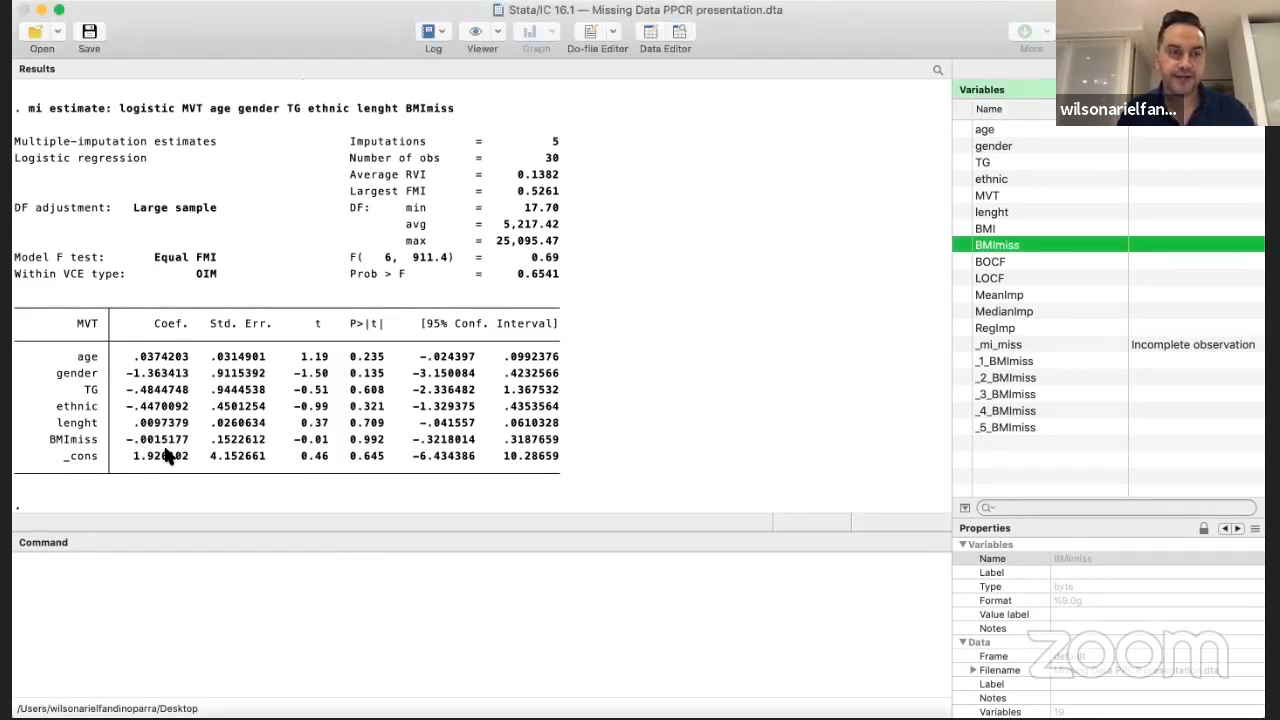
pyautogui.click(677, 38)
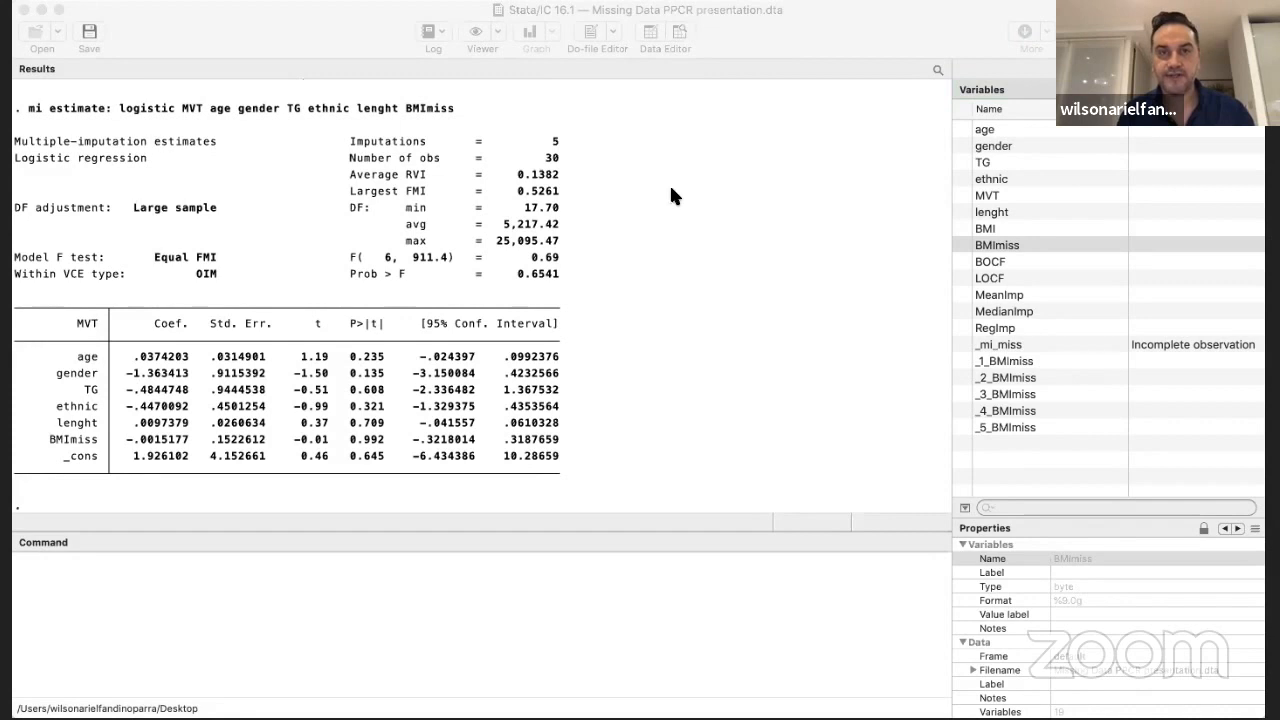
pyautogui.click(205, 262)
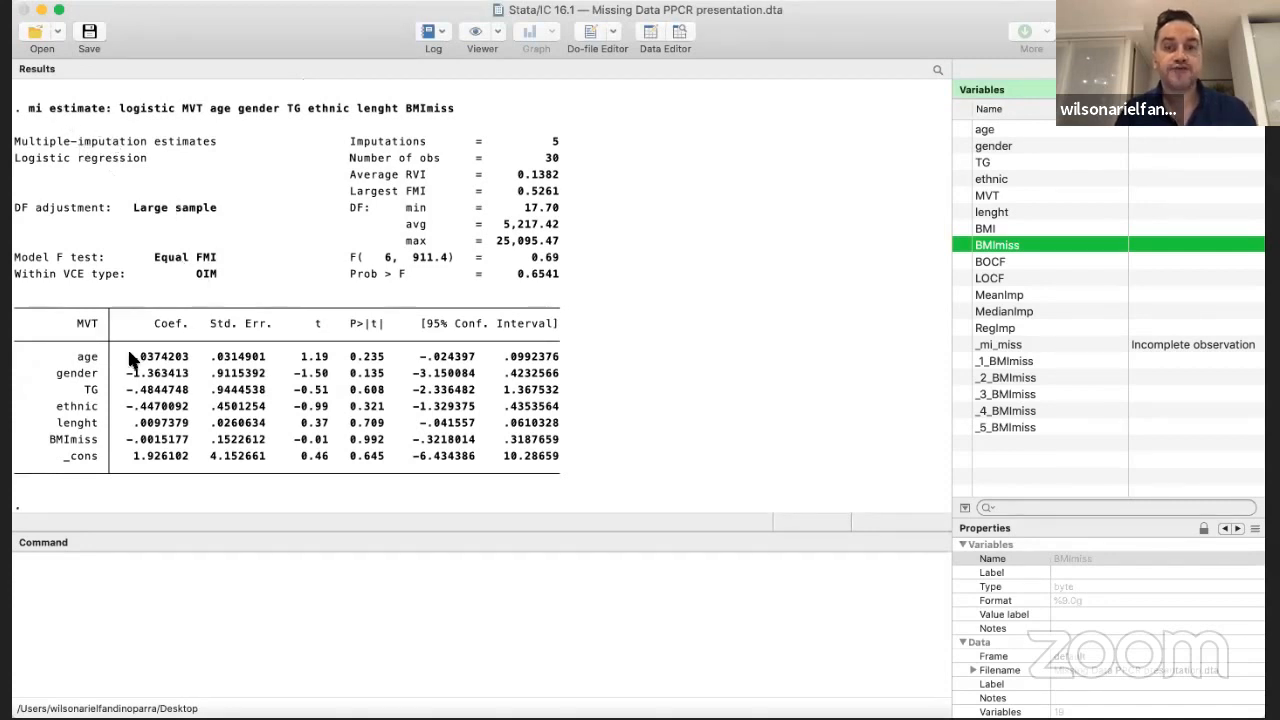
pyautogui.scroll(-1, 1053, 306)
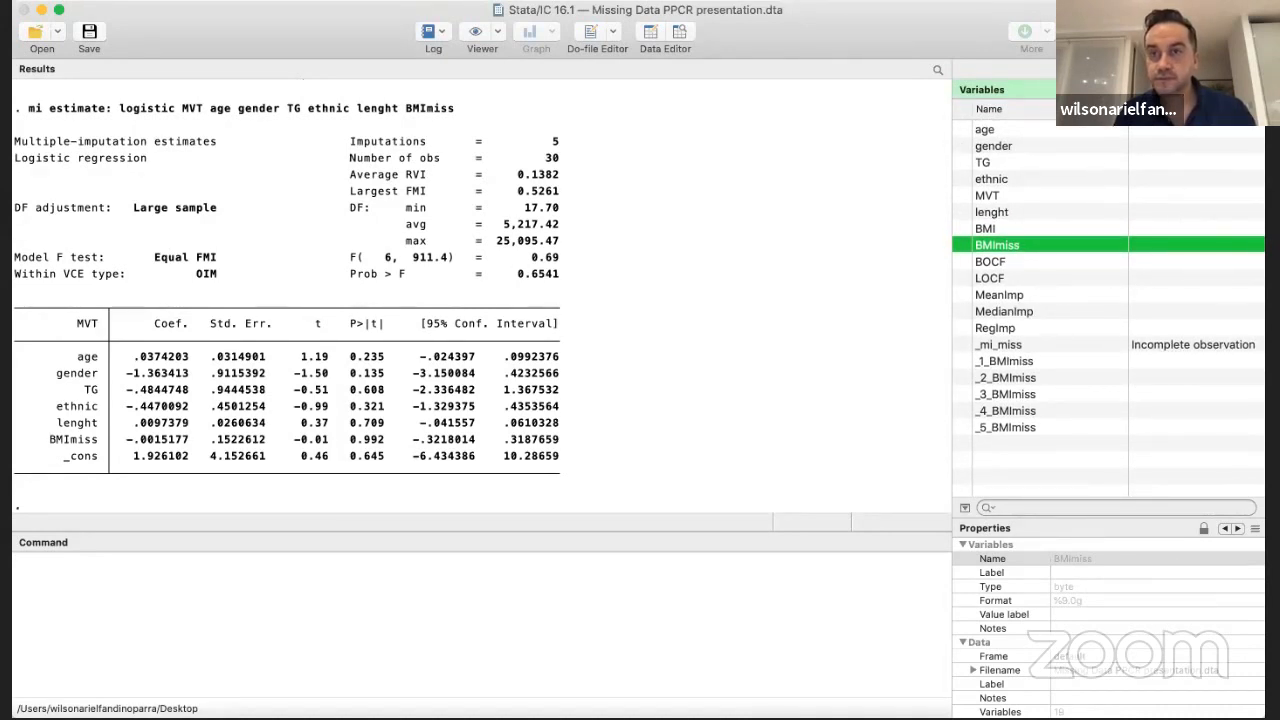
# Recall the mi estimate: logistic MVT command from the command history for editing
pyautogui.click(1136, 69)
pyautogui.click(1109, 69)
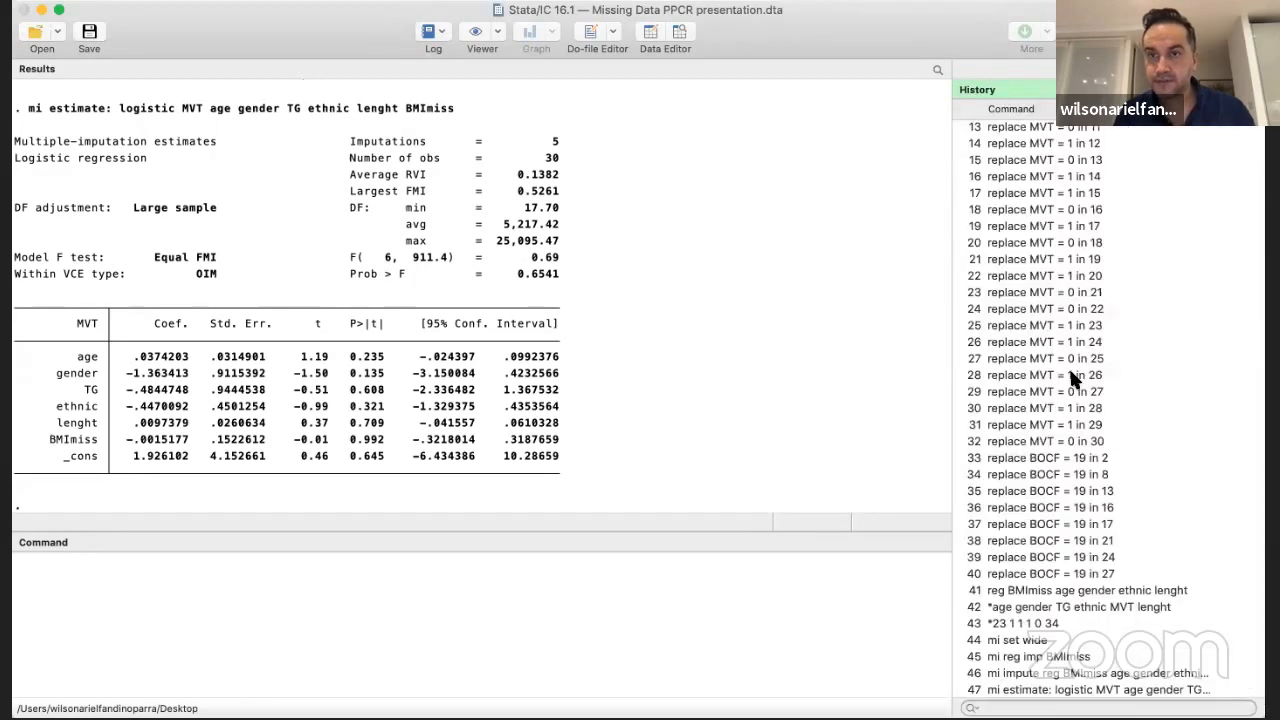
pyautogui.scroll(-1, 1072, 374)
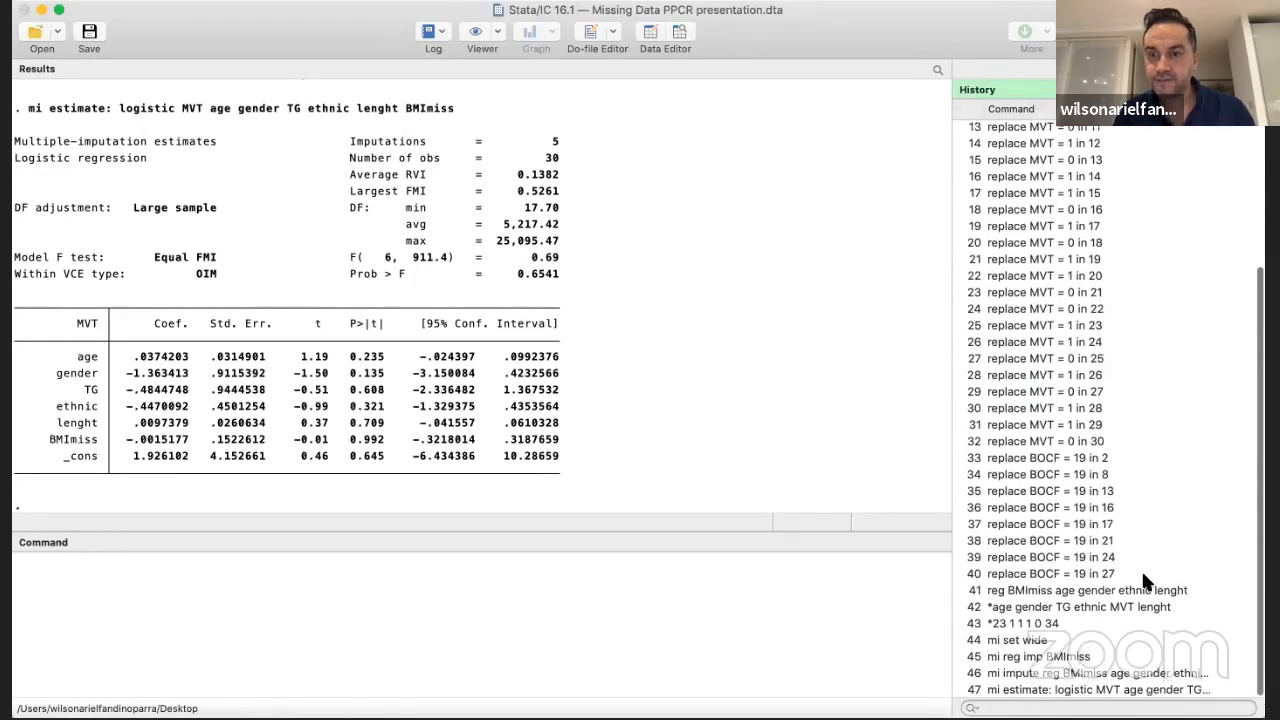
pyautogui.click(1148, 690)
pyautogui.click(421, 563)
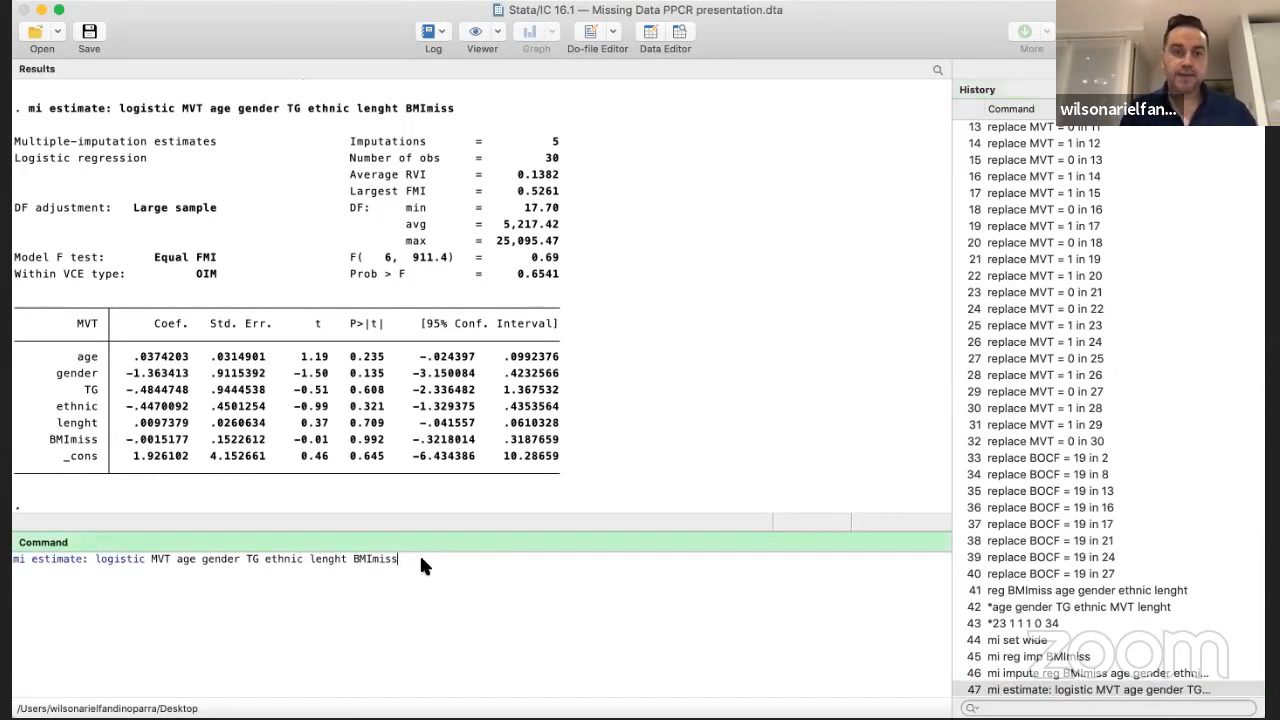
# Browse the dataset with its imputed values and return to the recalled mi estimate command
pyautogui.click(676, 33)
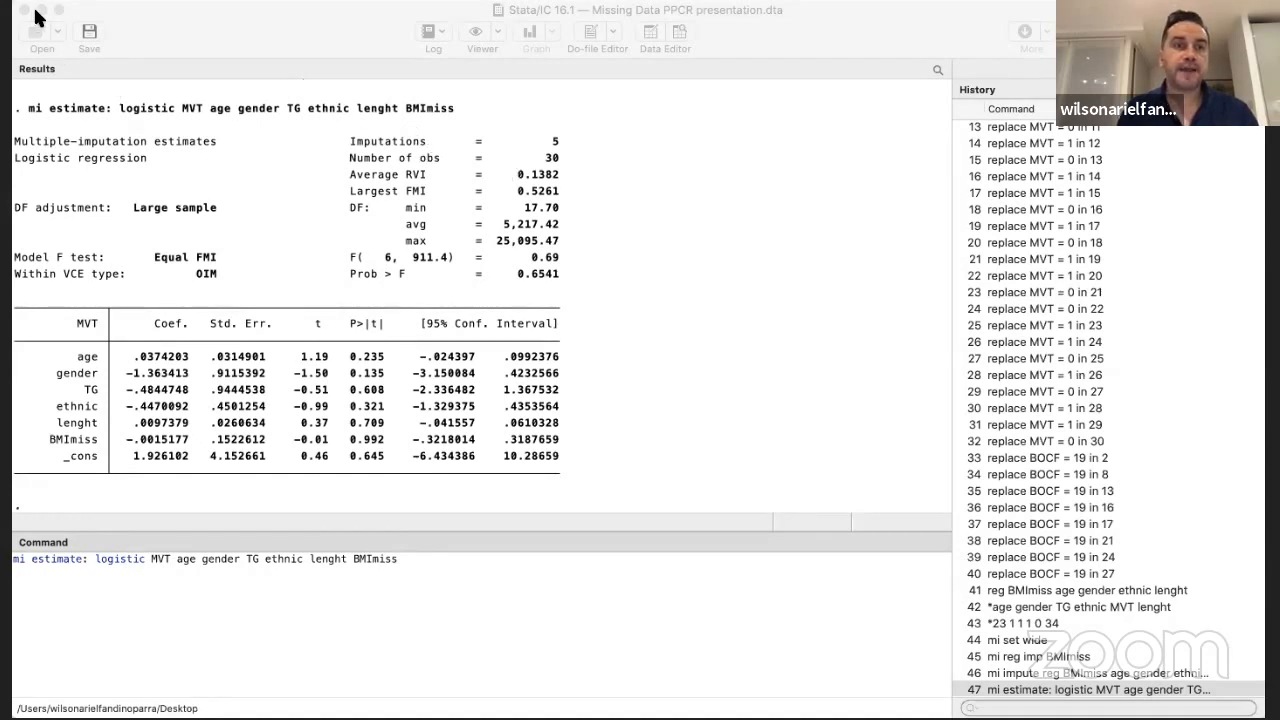
pyautogui.click(408, 548)
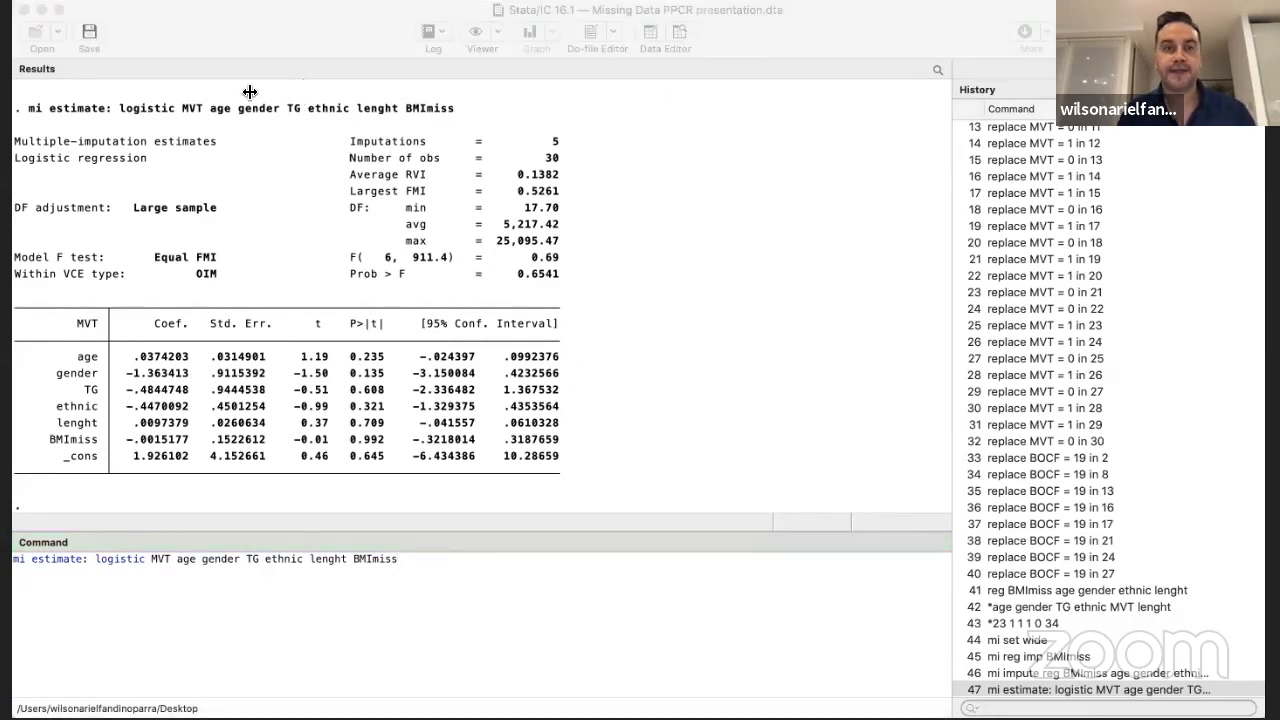
pyautogui.click(437, 586)
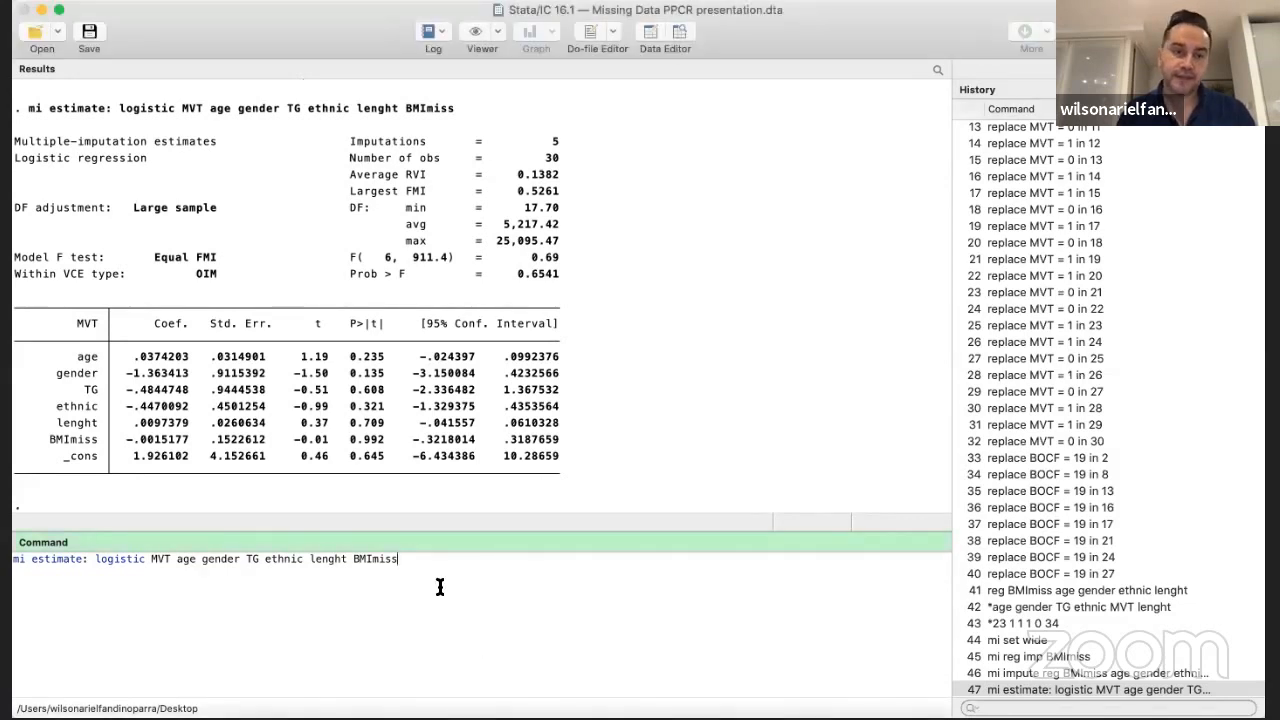
# Clear the recalled mi estimate: logistic MVT command from the command line without running it
pyautogui.press('BackSpace')
pyautogui.press('BackSpace')
pyautogui.press('BackSpace')
pyautogui.press('BackSpace')
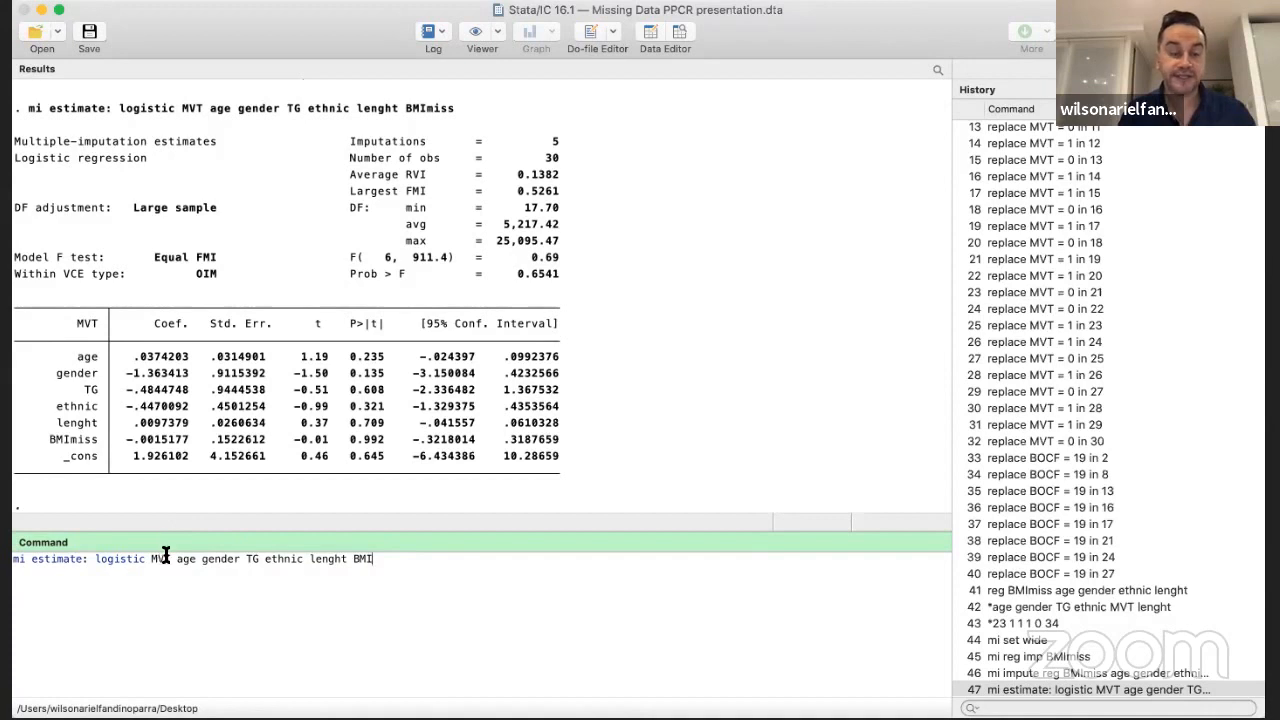
pyautogui.scroll(3, 190, 245)
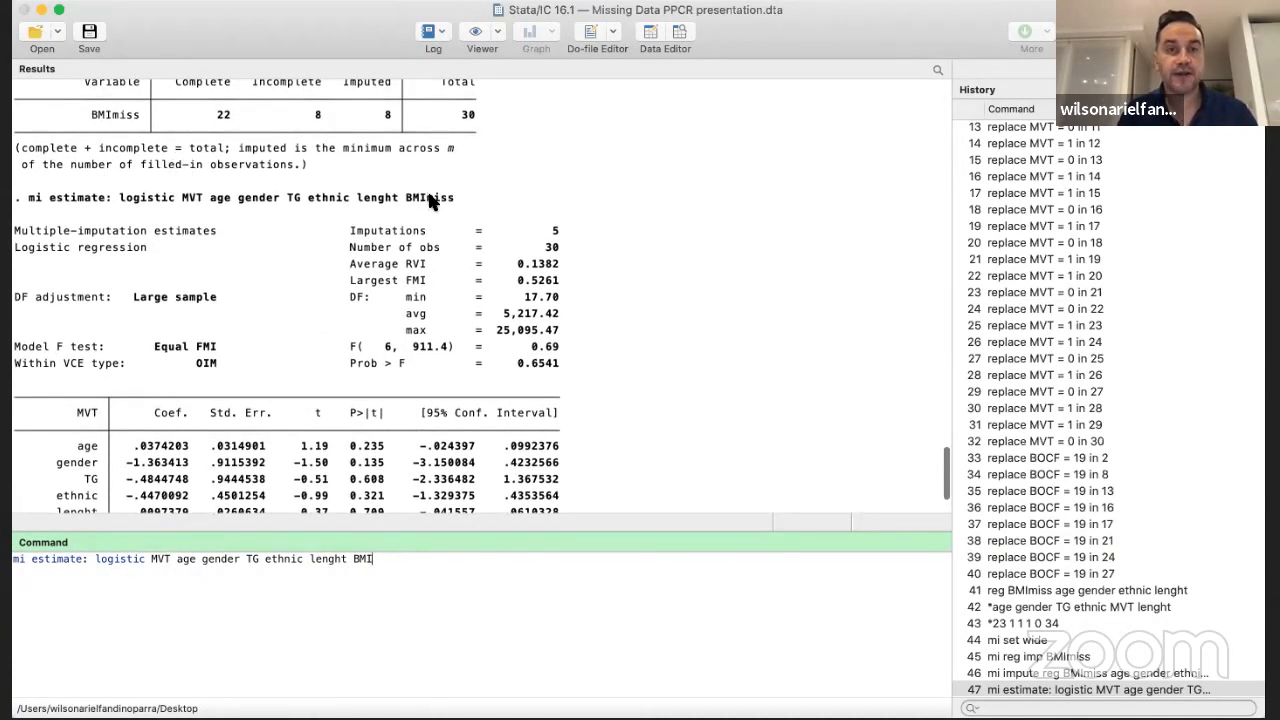
pyautogui.scroll(-3, 403, 257)
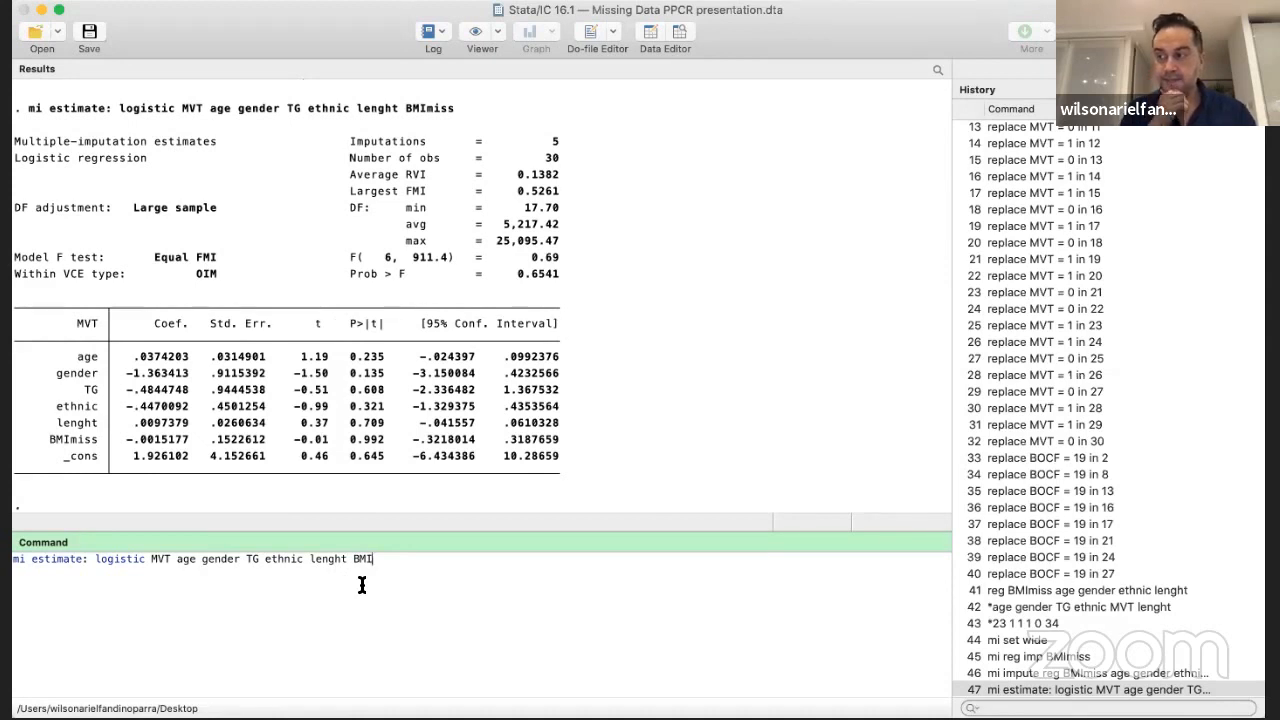
pyautogui.press('BackSpace')
pyautogui.press('BackSpace')
pyautogui.press('BackSpace')
pyautogui.press('BackSpace')
pyautogui.press('BackSpace')
pyautogui.press('BackSpace')
pyautogui.press('BackSpace')
pyautogui.press('BackSpace')
pyautogui.press('BackSpace')
pyautogui.press('BackSpace')
pyautogui.press('BackSpace')
pyautogui.press('BackSpace')
pyautogui.press('BackSpace')
pyautogui.press('BackSpace')
pyautogui.press('BackSpace')
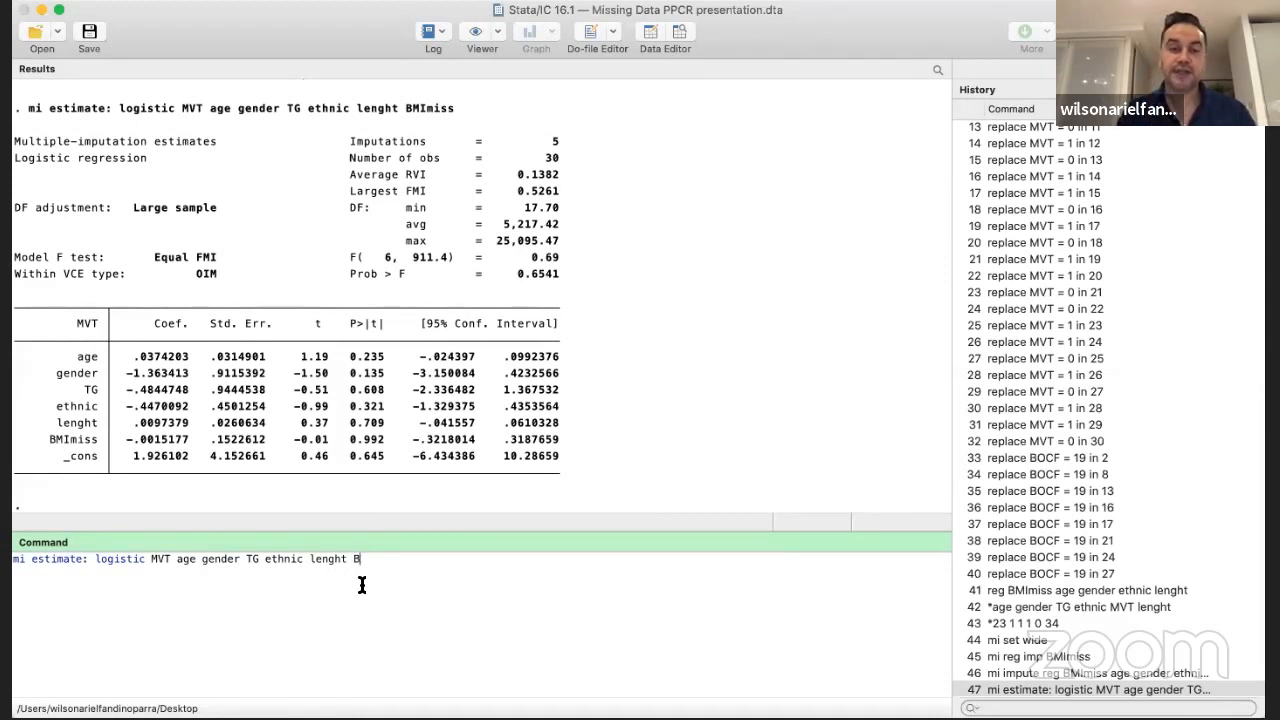
pyautogui.press('BackSpace')
pyautogui.press('BackSpace')
pyautogui.press('BackSpace')
pyautogui.press('BackSpace')
pyautogui.press('BackSpace')
pyautogui.press('BackSpace')
pyautogui.press('BackSpace')
pyautogui.press('BackSpace')
pyautogui.press('BackSpace')
pyautogui.press('BackSpace')
pyautogui.press('BackSpace')
pyautogui.press('BackSpace')
pyautogui.press('BackSpace')
pyautogui.press('BackSpace')
pyautogui.press('BackSpace')
pyautogui.press('BackSpace')
pyautogui.press('BackSpace')
pyautogui.press('BackSpace')
pyautogui.press('BackSpace')
pyautogui.press('BackSpace')
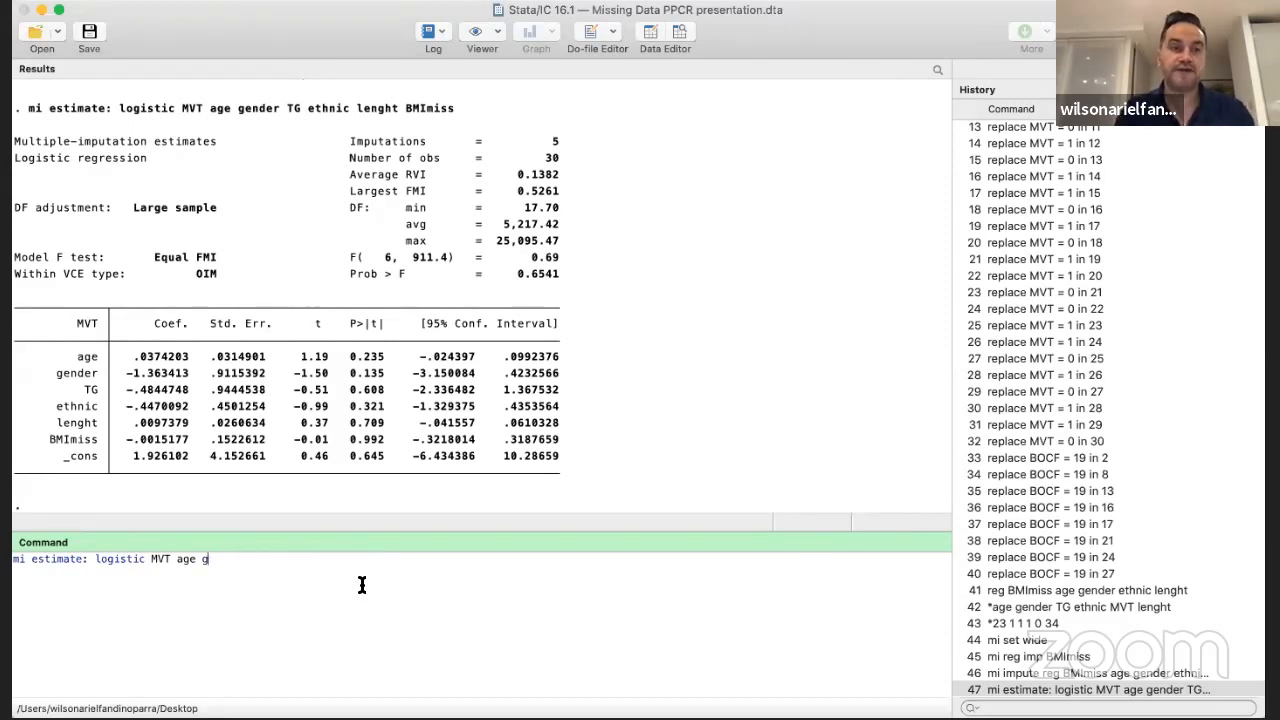
pyautogui.press('BackSpace')
pyautogui.press('BackSpace')
pyautogui.press('BackSpace')
pyautogui.press('BackSpace')
pyautogui.press('BackSpace')
pyautogui.press('BackSpace')
pyautogui.press('BackSpace')
pyautogui.press('BackSpace')
pyautogui.press('BackSpace')
pyautogui.press('BackSpace')
pyautogui.press('BackSpace')
pyautogui.press('BackSpace')
pyautogui.press('BackSpace')
pyautogui.press('BackSpace')
pyautogui.press('BackSpace')
pyautogui.press('BackSpace')
pyautogui.press('BackSpace')
pyautogui.press('BackSpace')
pyautogui.press('BackSpace')
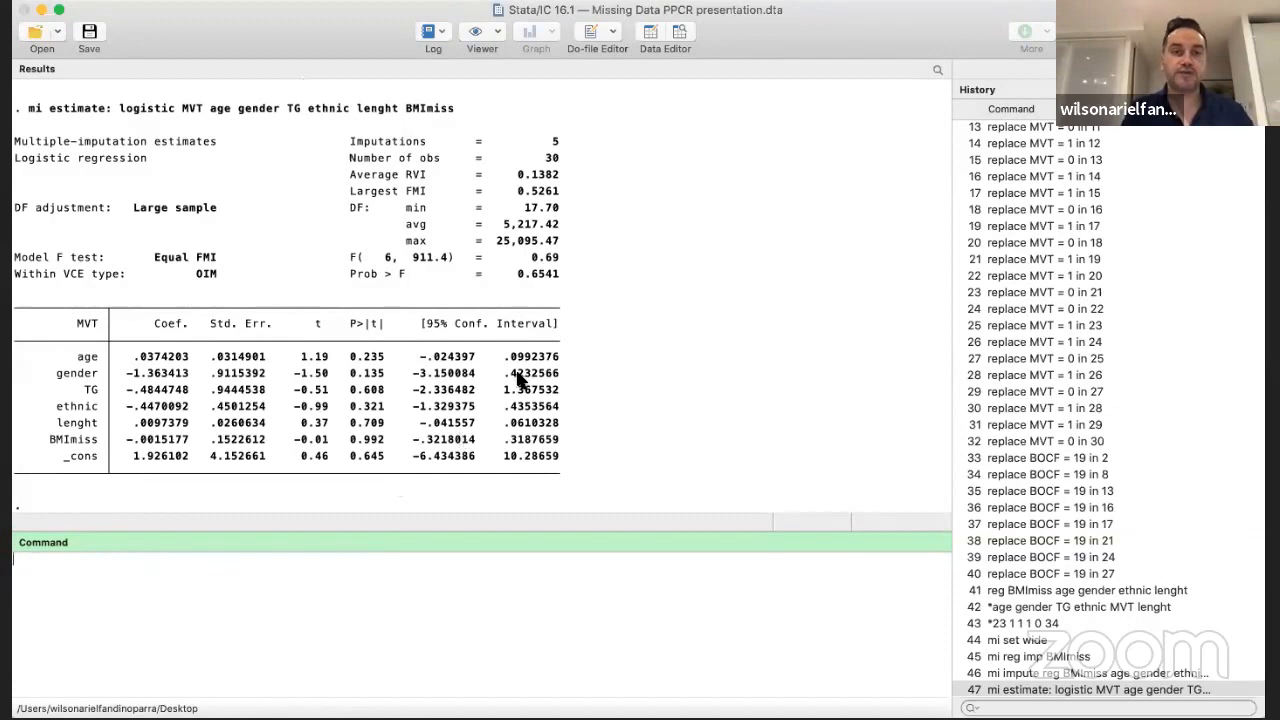
# Review the mi impute output and the pooled MVT estimates, and view the dataset once more
pyautogui.scroll(5, 518, 378)
pyautogui.scroll(5, 518, 378)
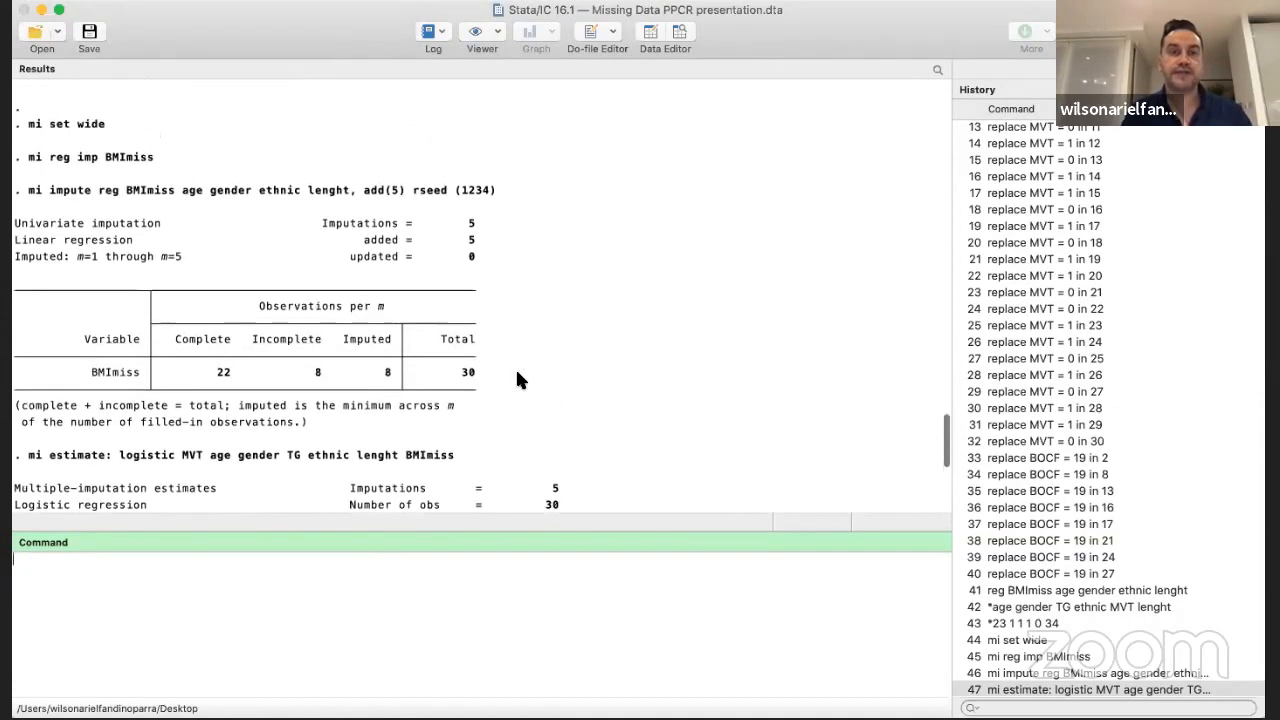
pyautogui.scroll(-10, 518, 378)
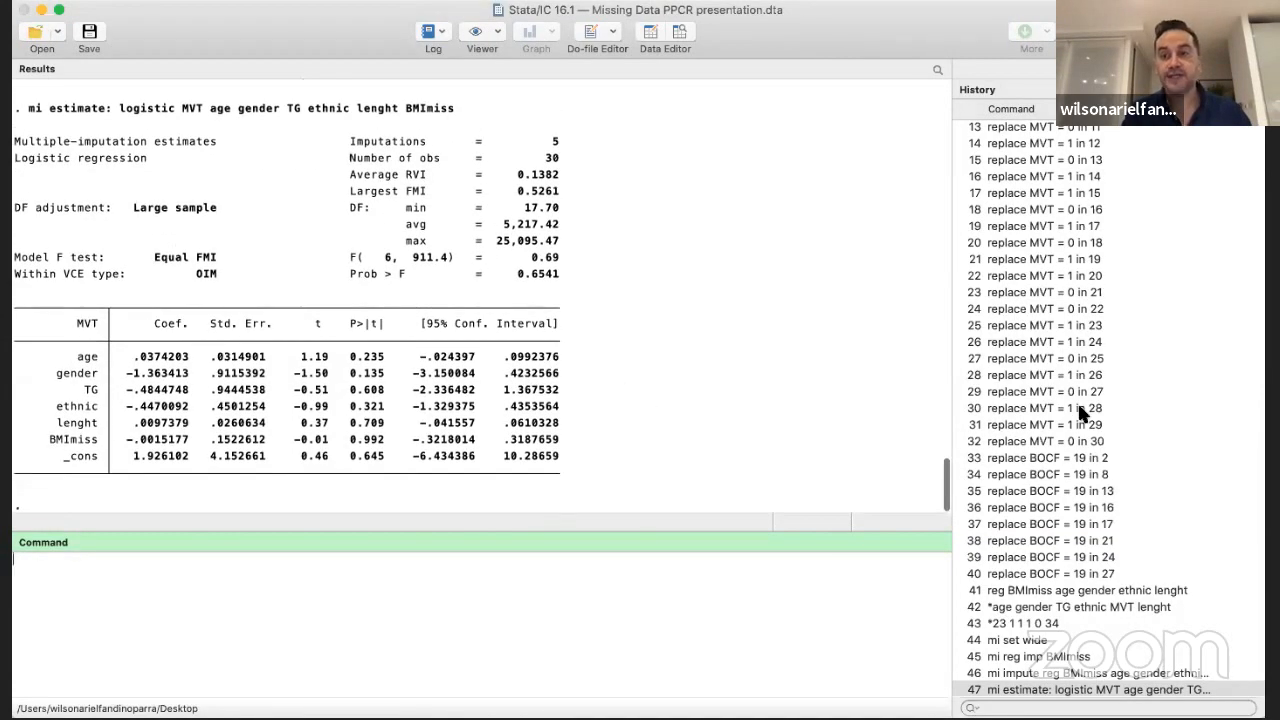
pyautogui.scroll(-1, 1105, 413)
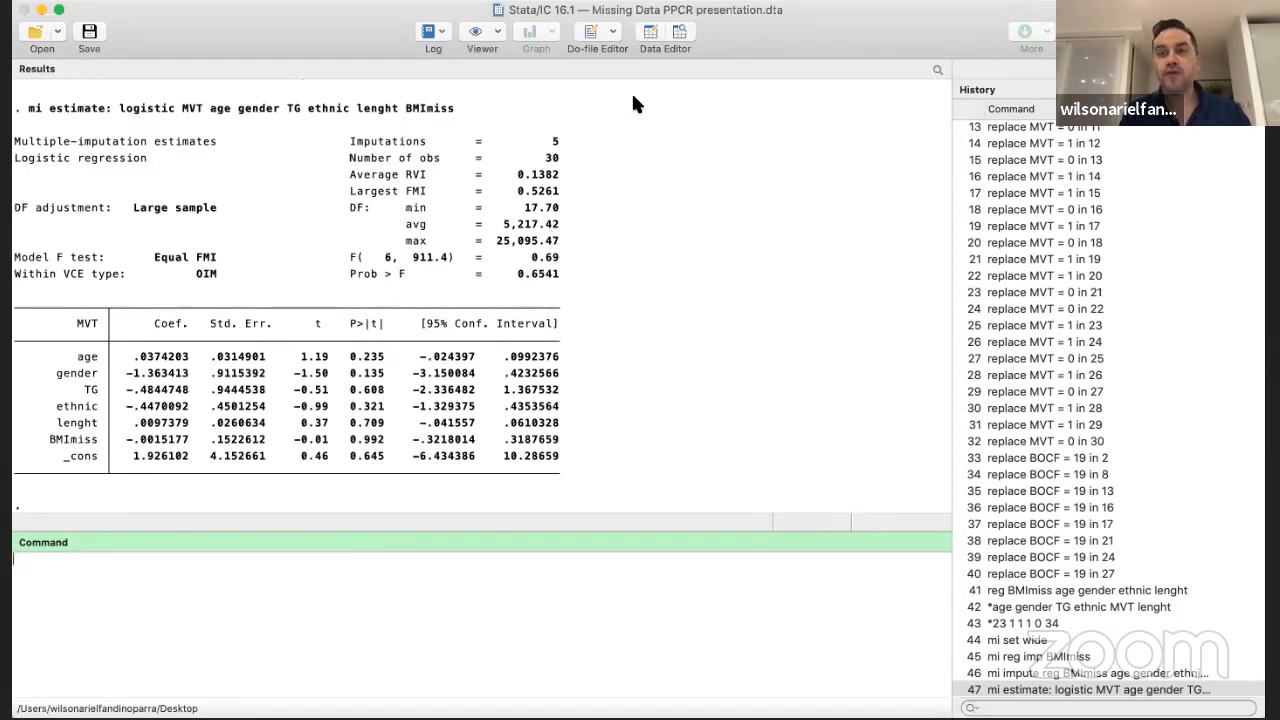
pyautogui.click(677, 32)
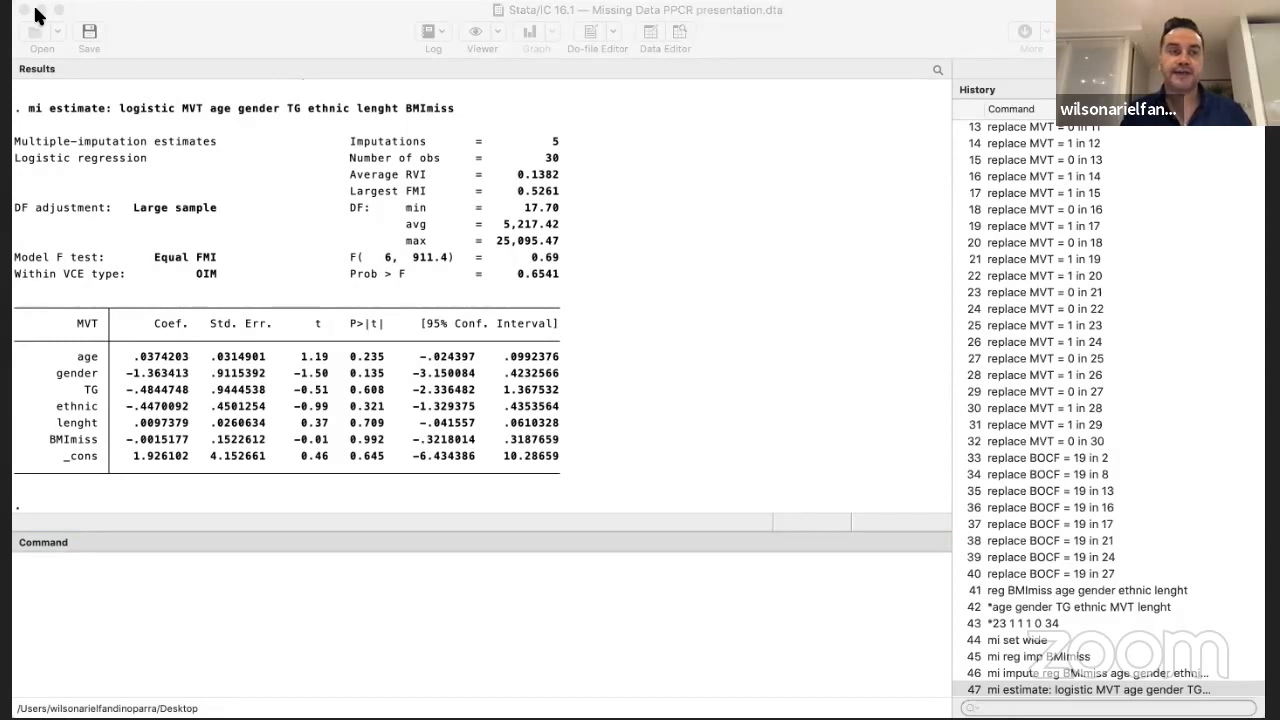
pyautogui.click(483, 495)
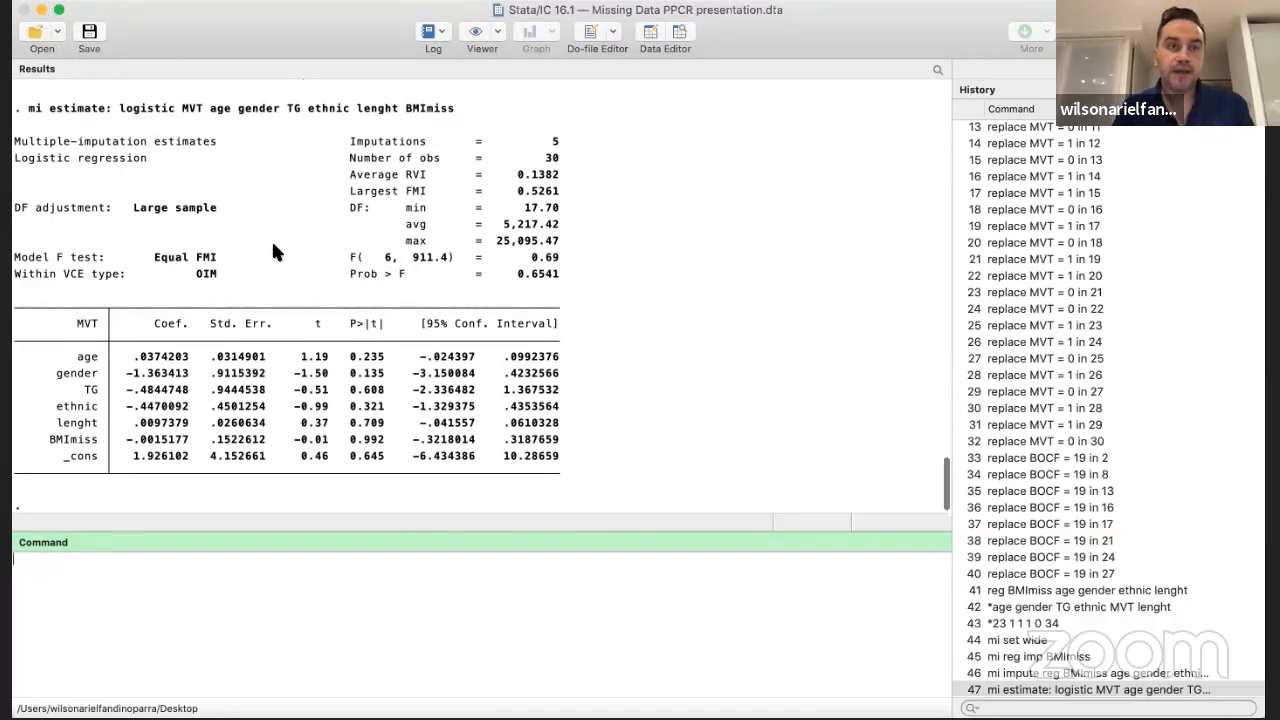
# Compare the single BMImiss linear regression output with the mi impute summary and the pooled logistic regression results for MVT
pyautogui.scroll(8, 273, 244)
pyautogui.scroll(5, 272, 244)
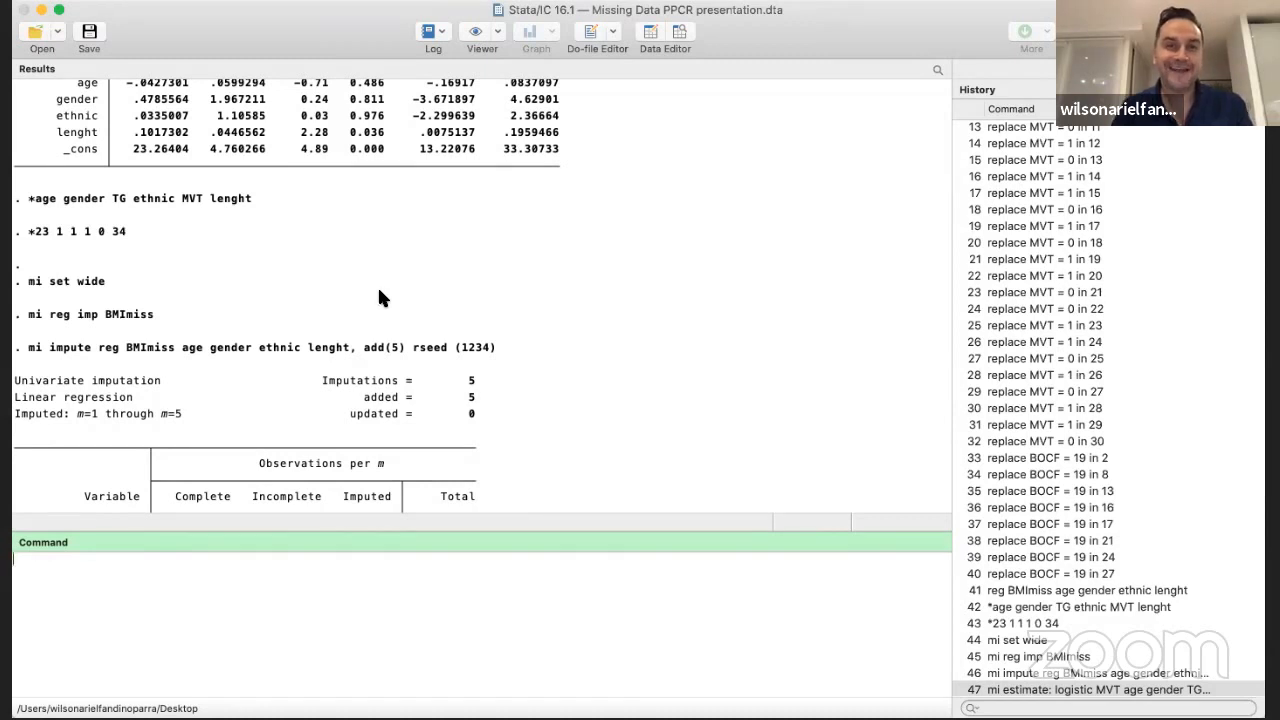
pyautogui.scroll(5, 380, 295)
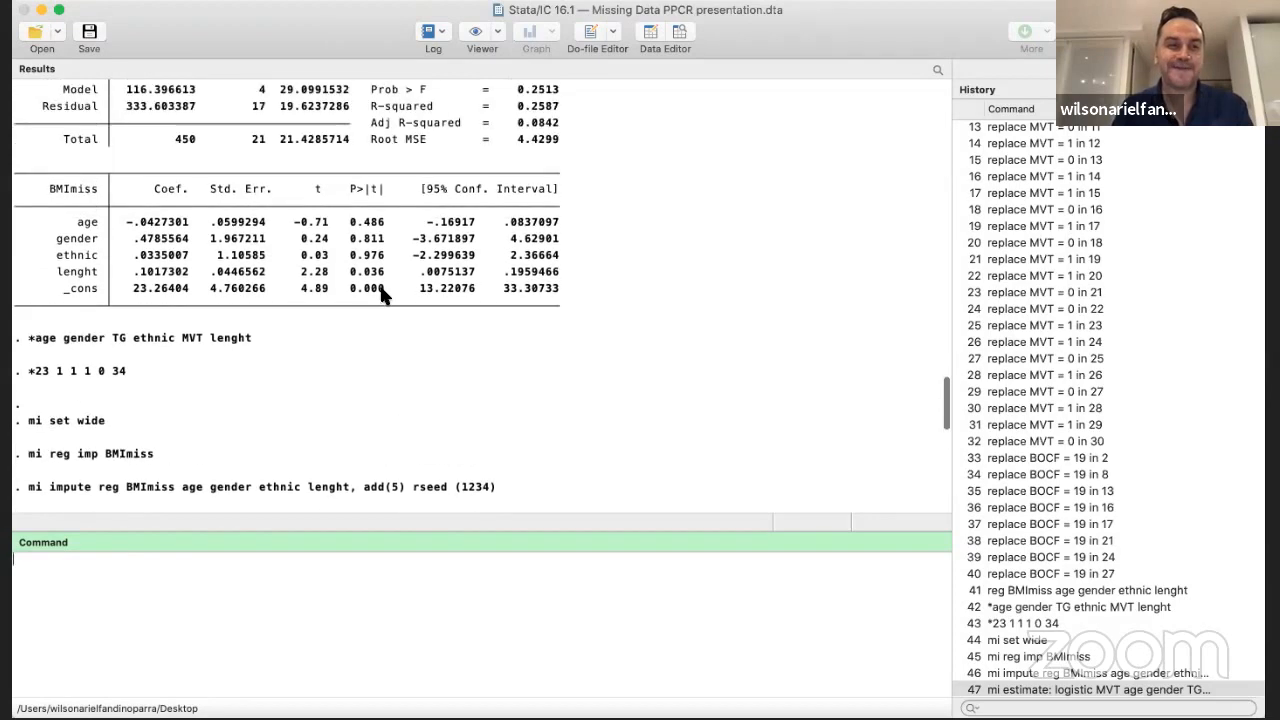
pyautogui.scroll(4, 382, 292)
pyautogui.scroll(-15, 382, 293)
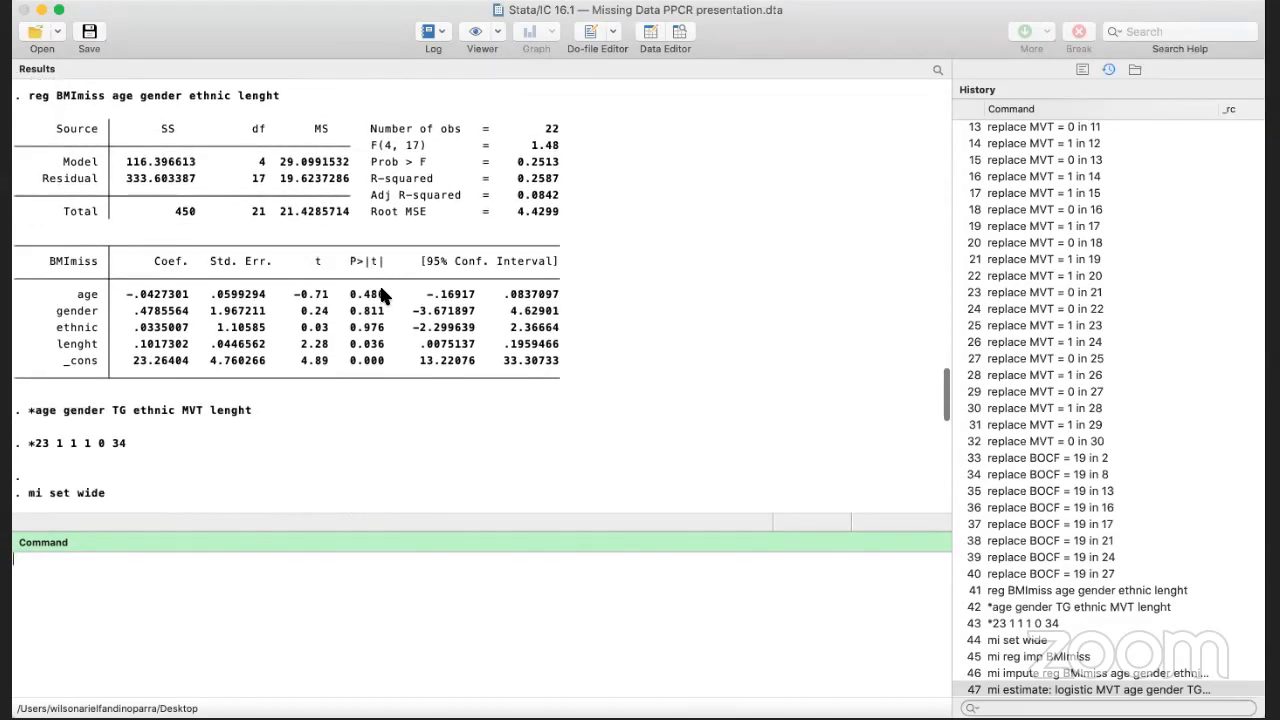
pyautogui.scroll(-3, 379, 284)
pyautogui.scroll(10, 397, 211)
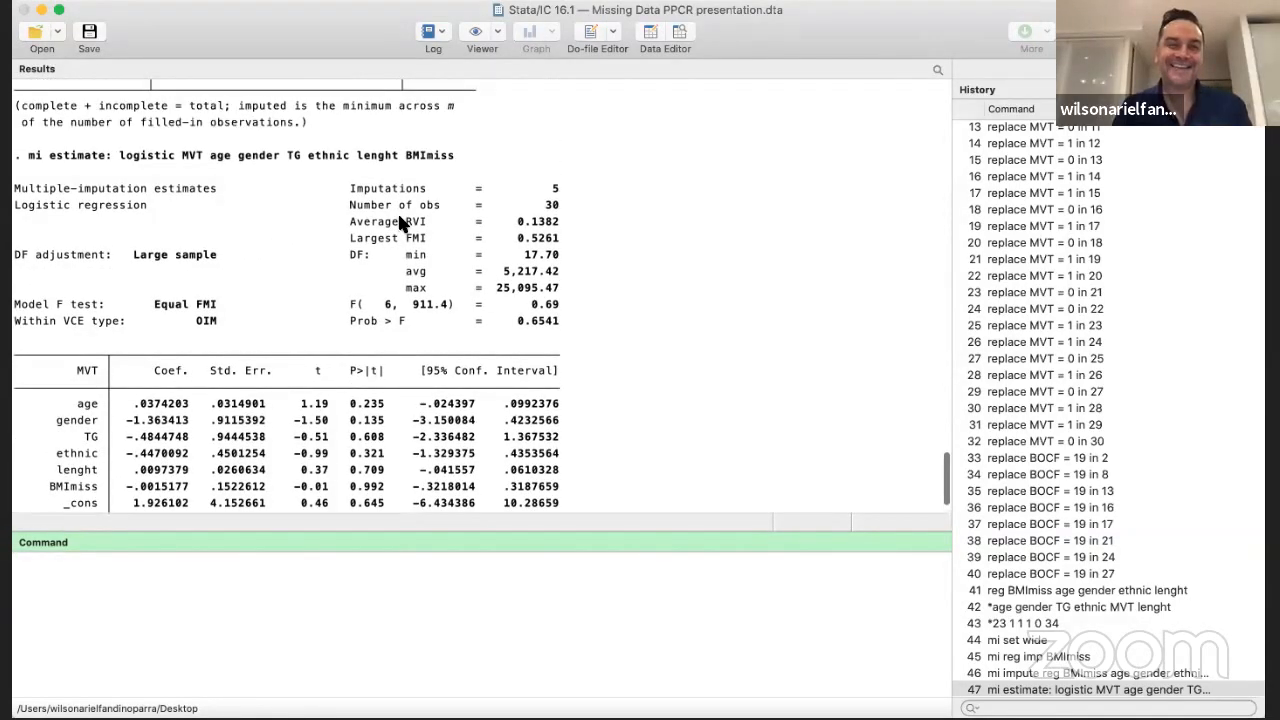
pyautogui.scroll(10, 398, 216)
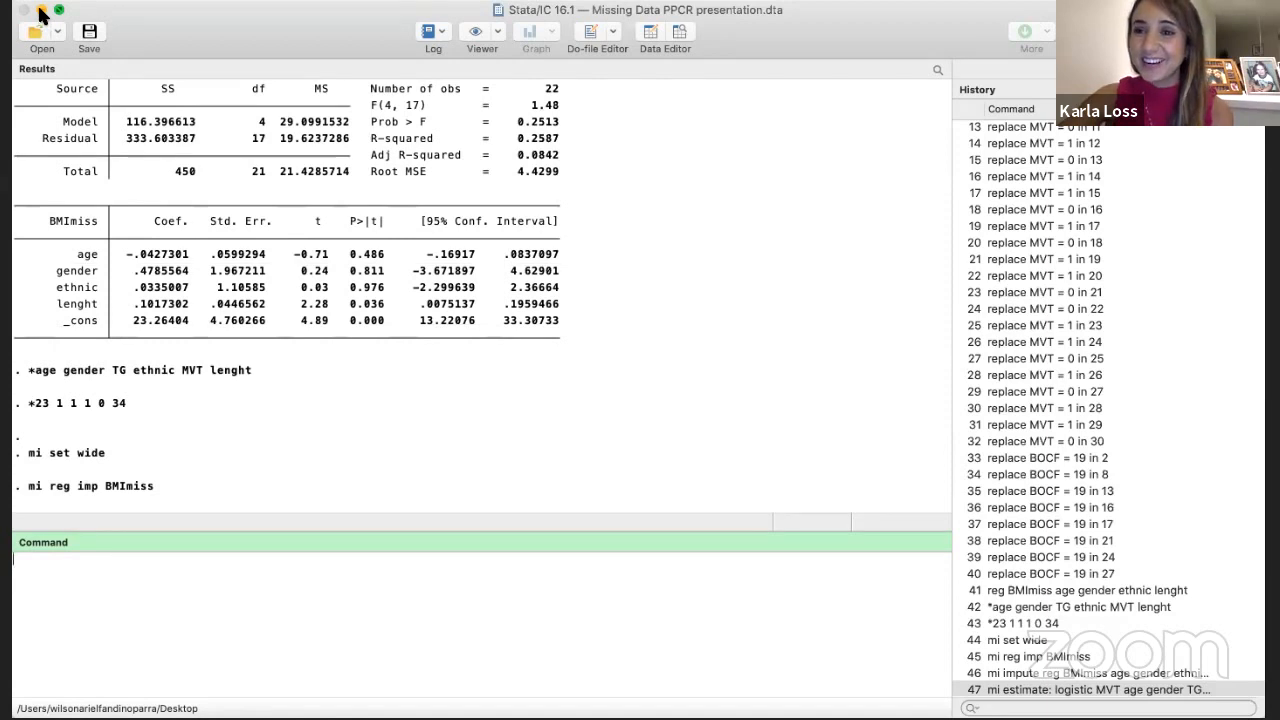
pyautogui.scroll(3, 207, 265)
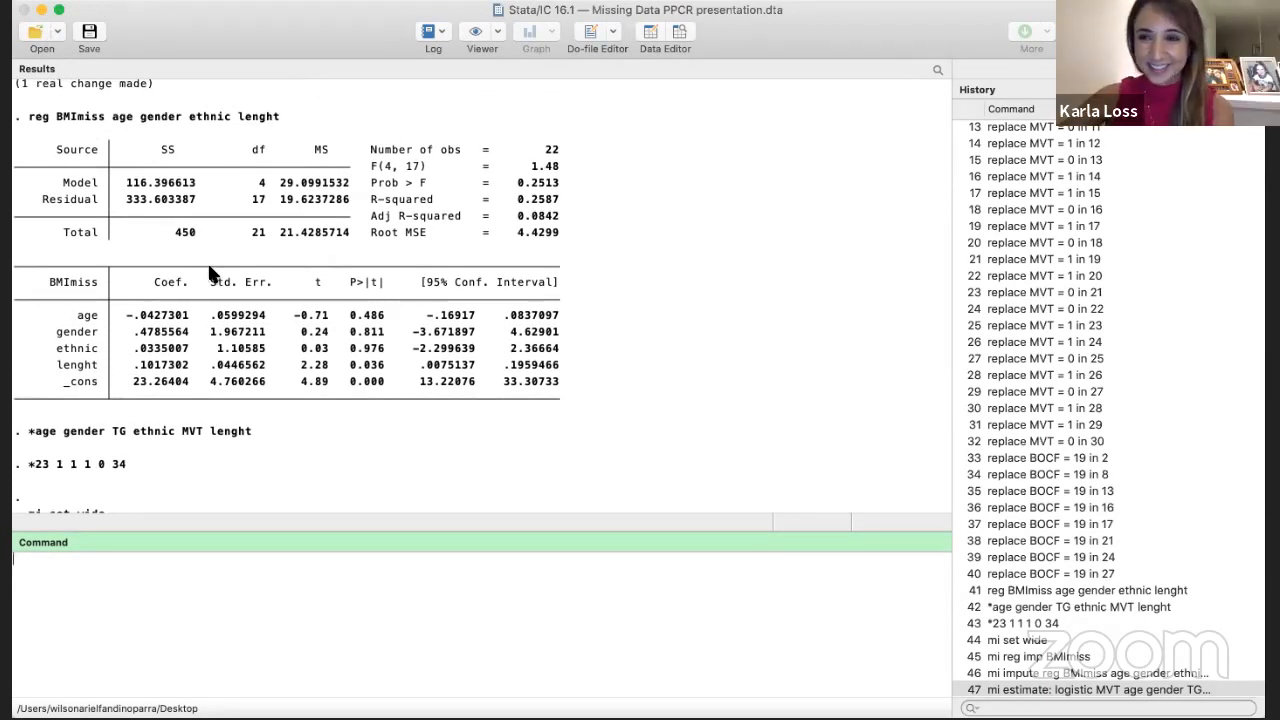
pyautogui.scroll(-2, 210, 272)
pyautogui.scroll(-5, 210, 272)
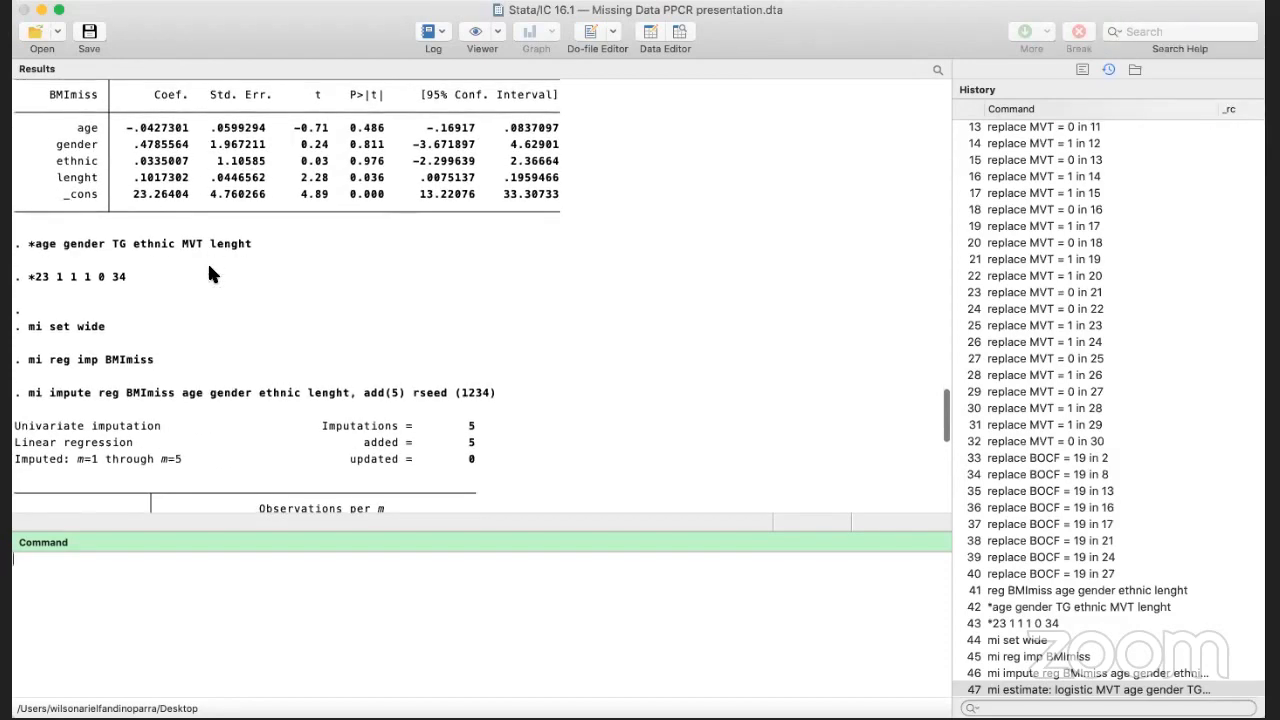
pyautogui.scroll(-20, 210, 272)
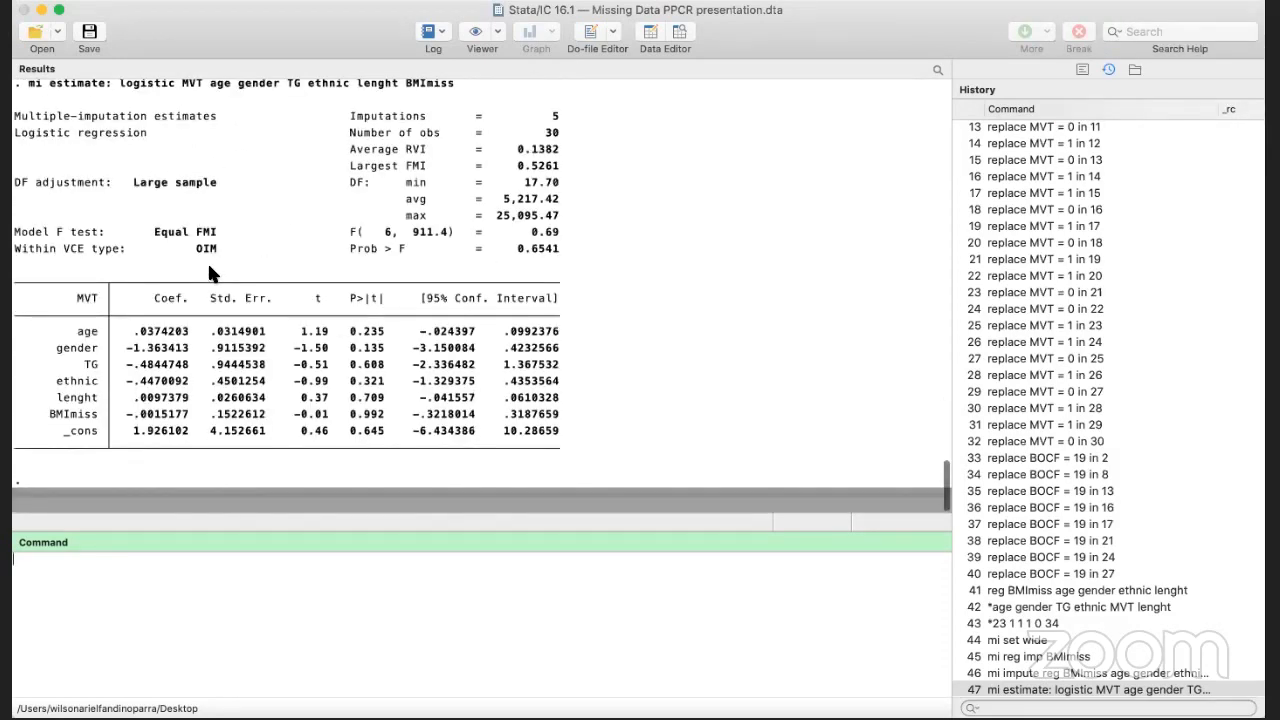
pyautogui.scroll(10, 209, 272)
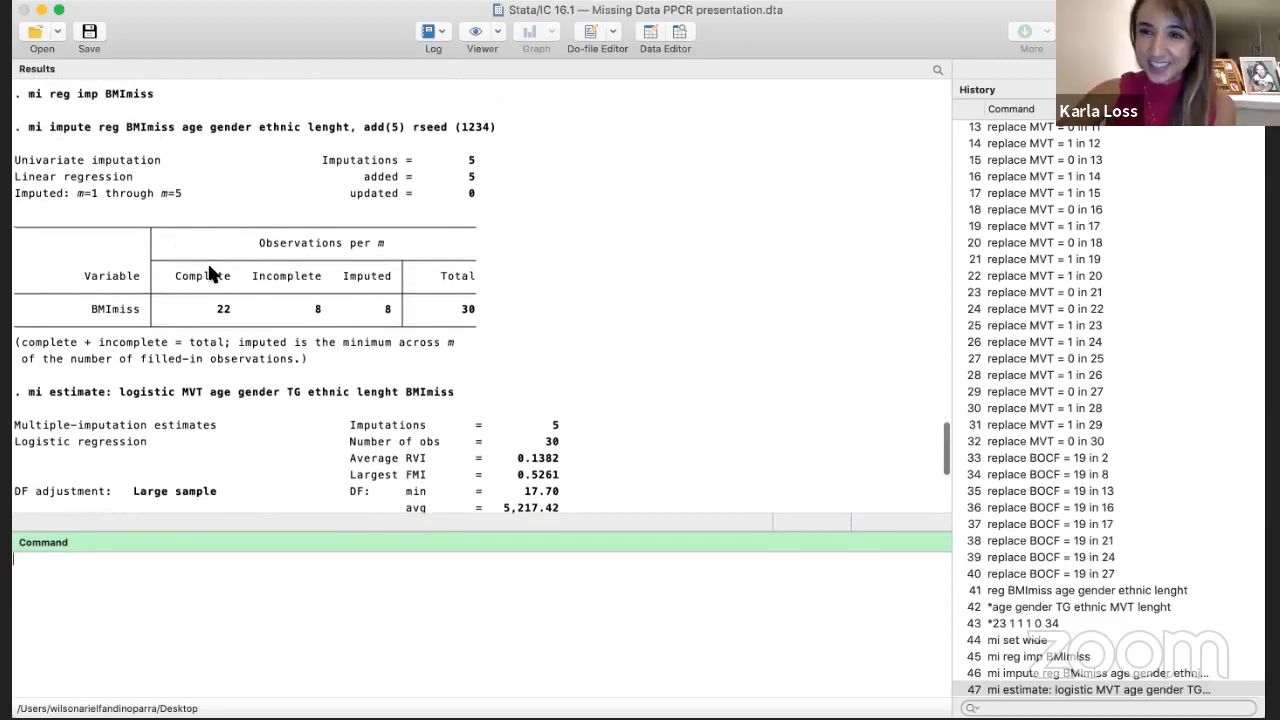
pyautogui.scroll(6, 209, 272)
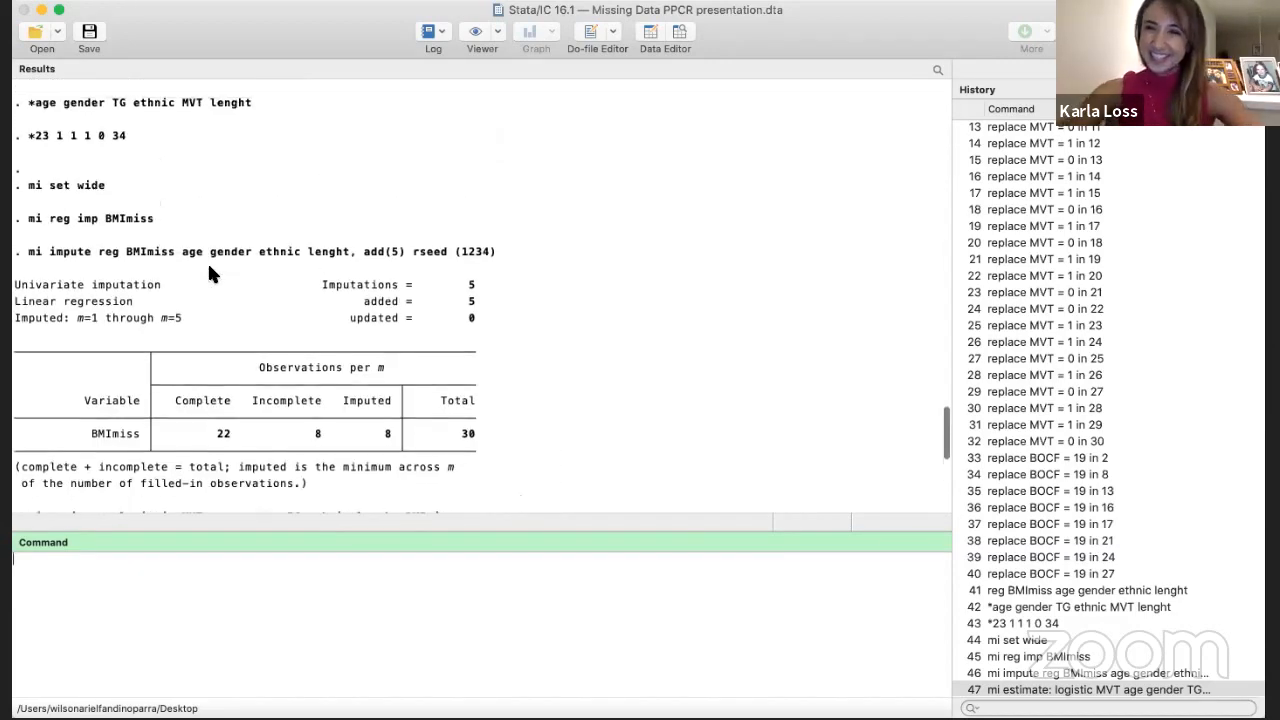
pyautogui.scroll(9, 209, 270)
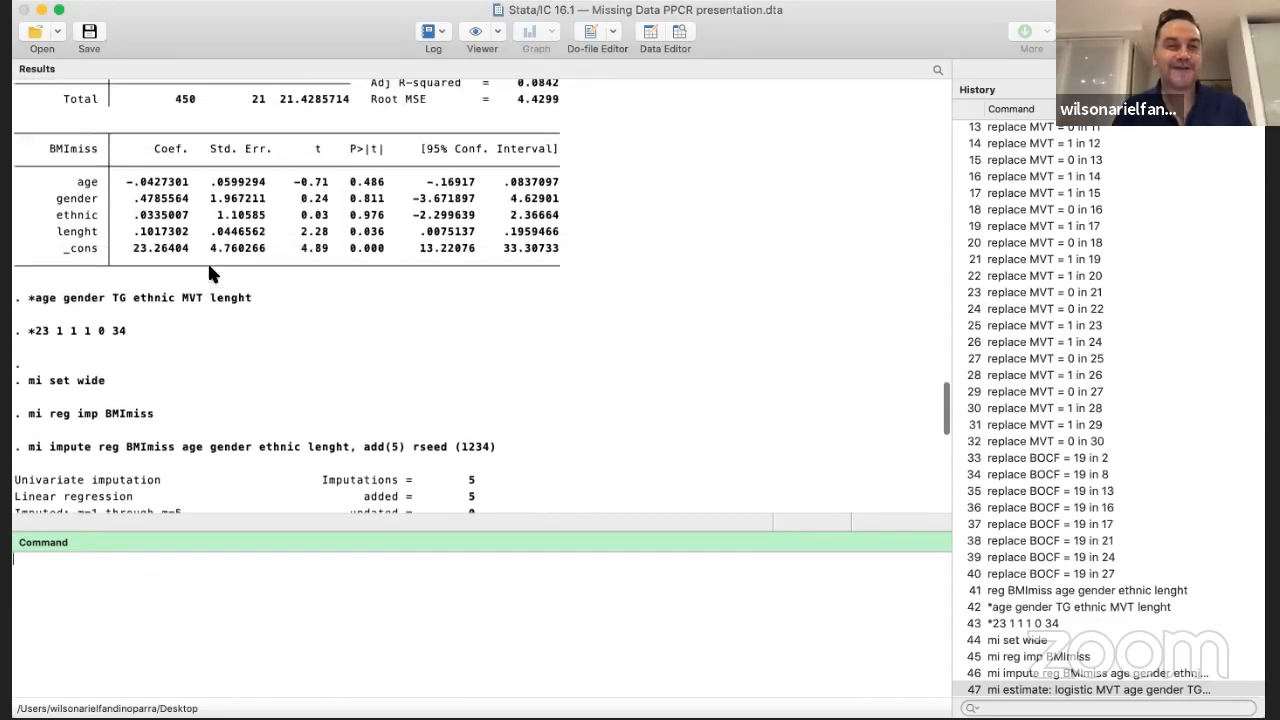
pyautogui.scroll(1, 207, 261)
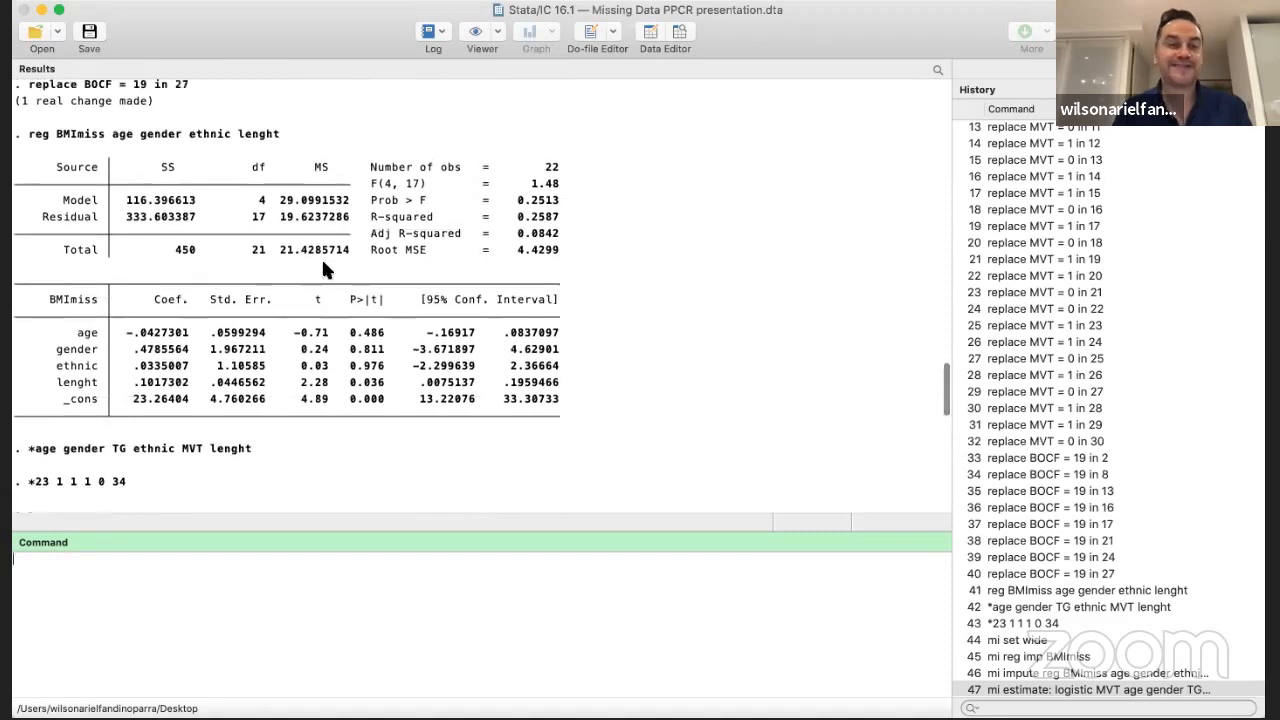